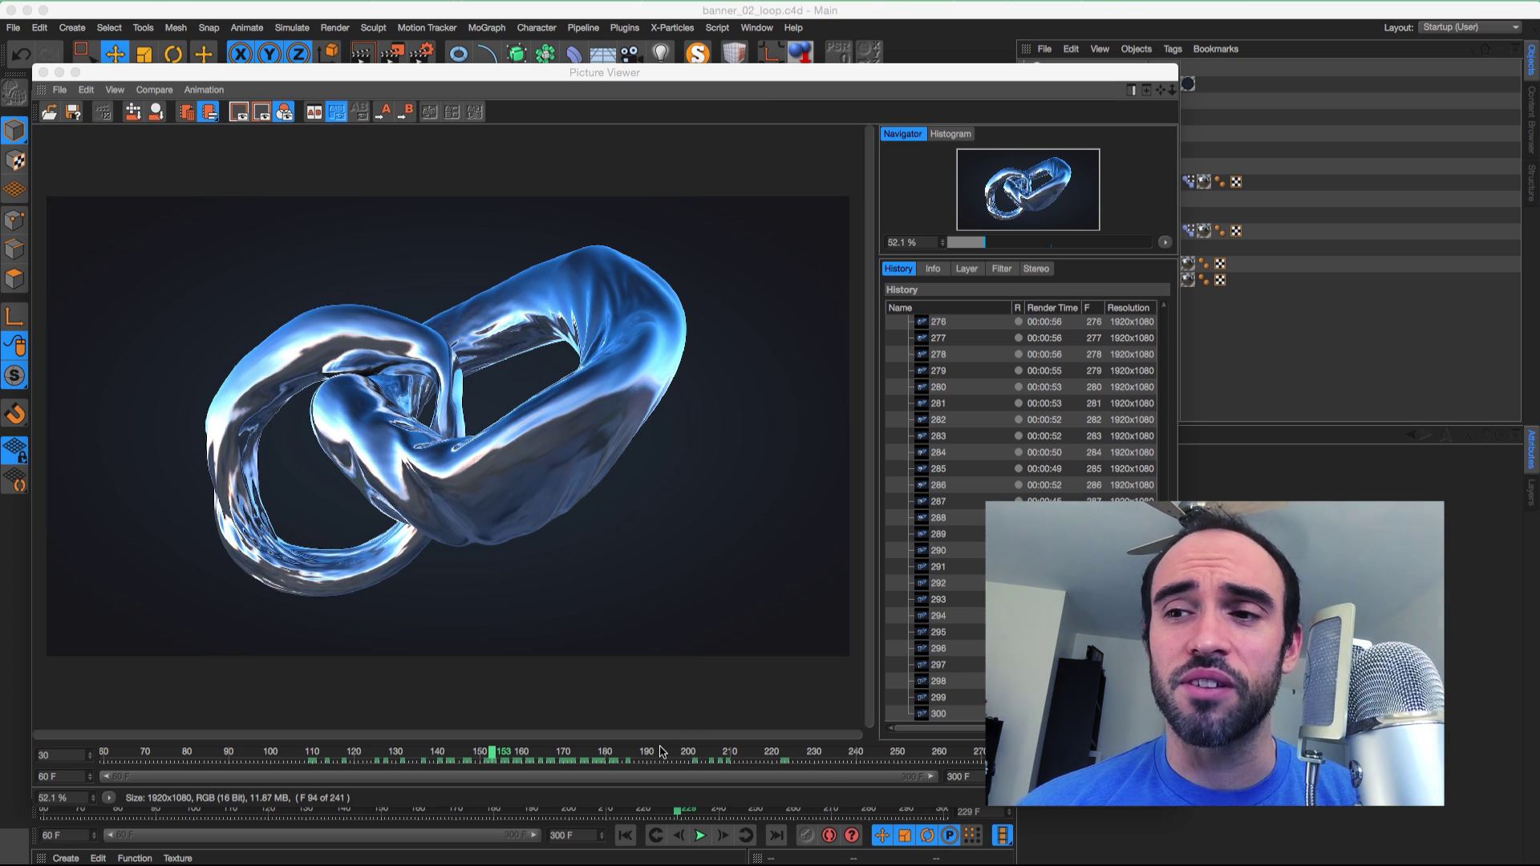
left_click(1066, 804)
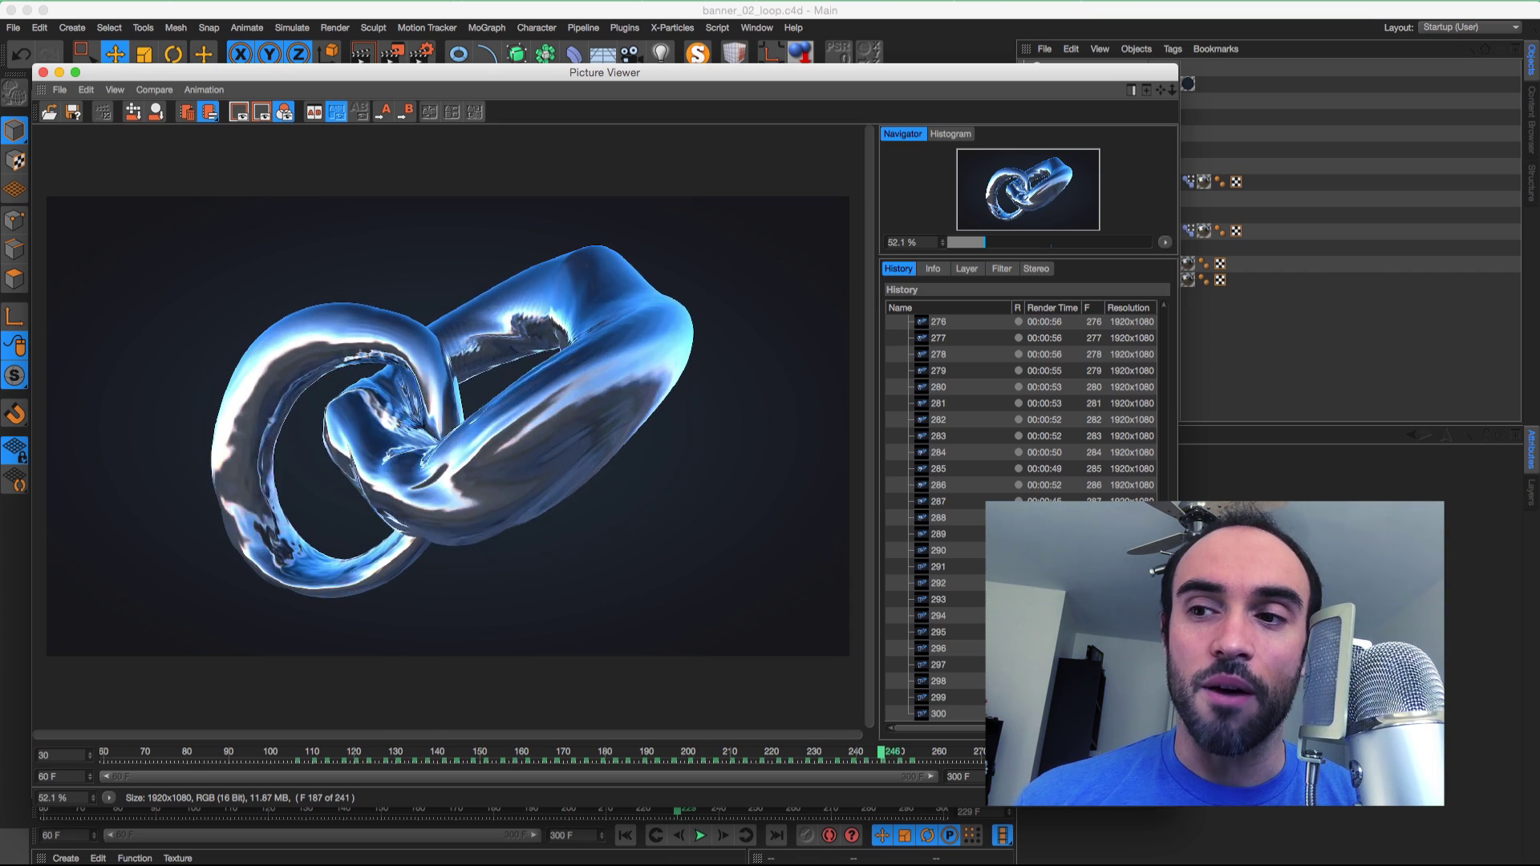
left_click(1069, 784)
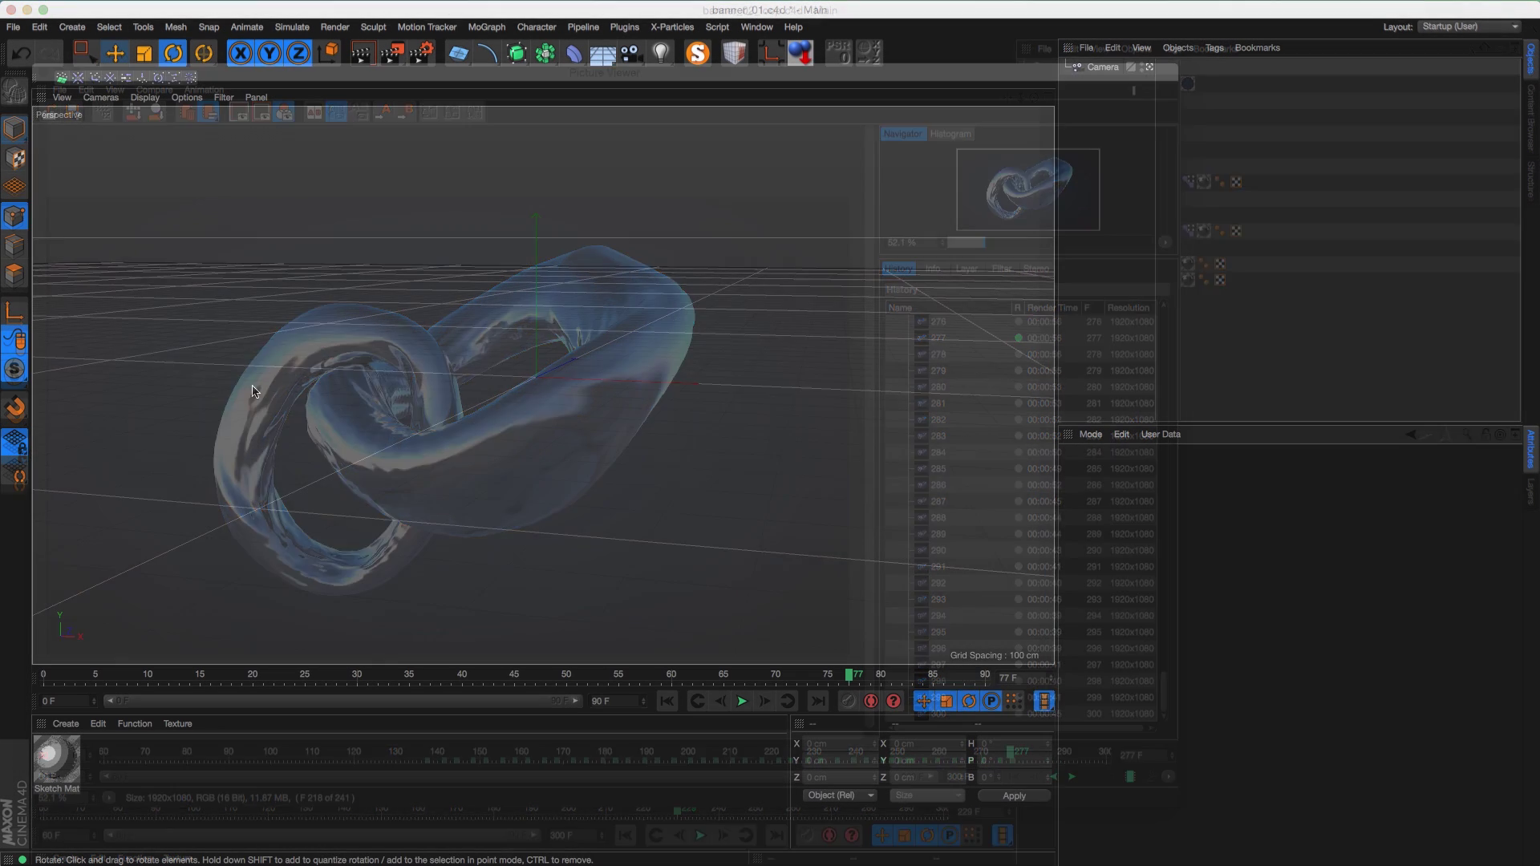
Step: Add a Plane primitive to the scene and orient it to +Z
left_click(459, 54)
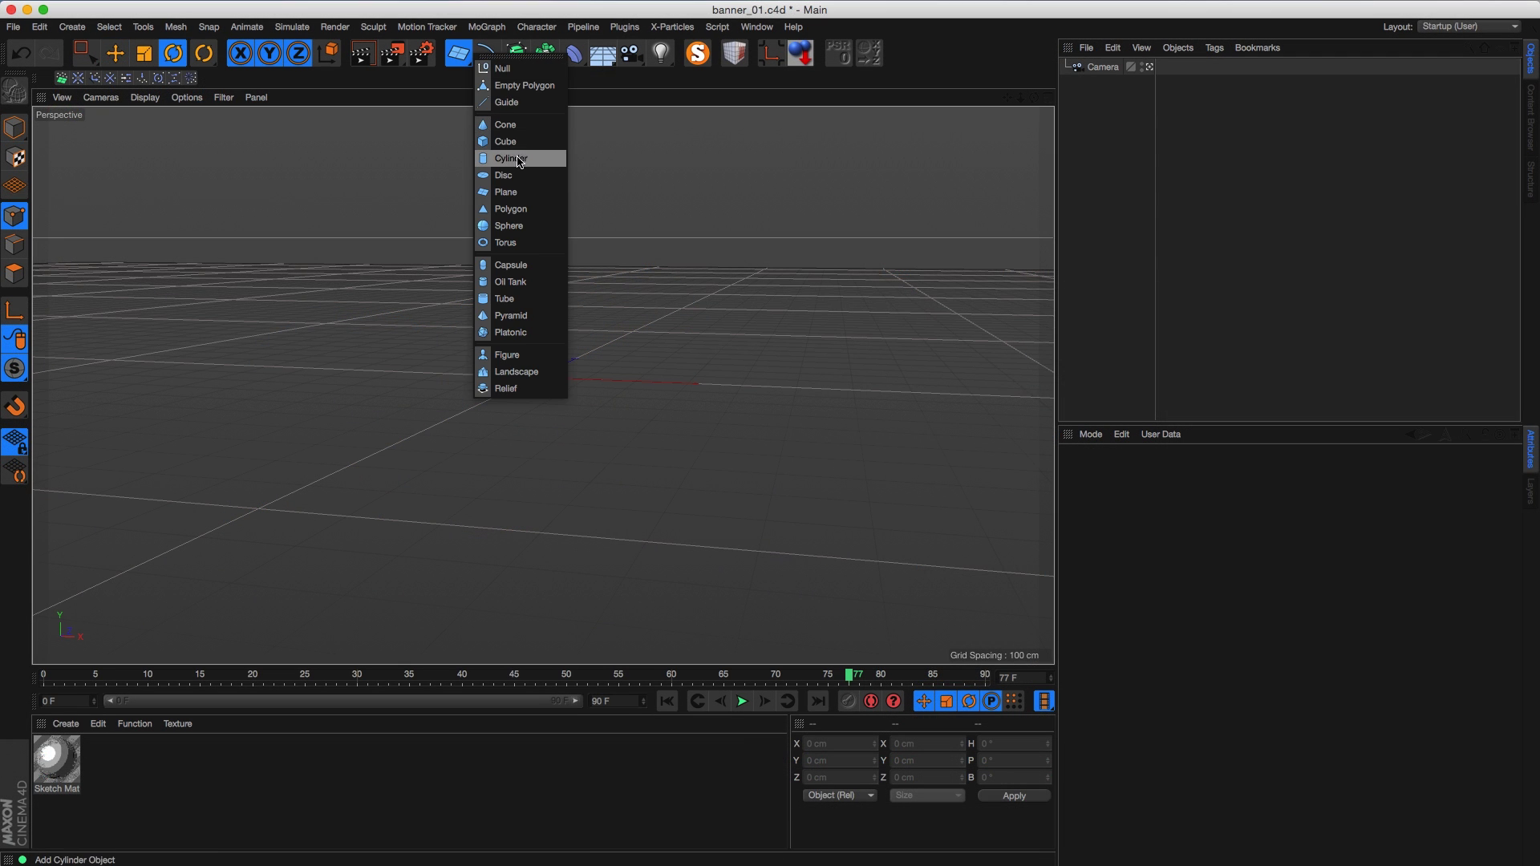
left_click(508, 195)
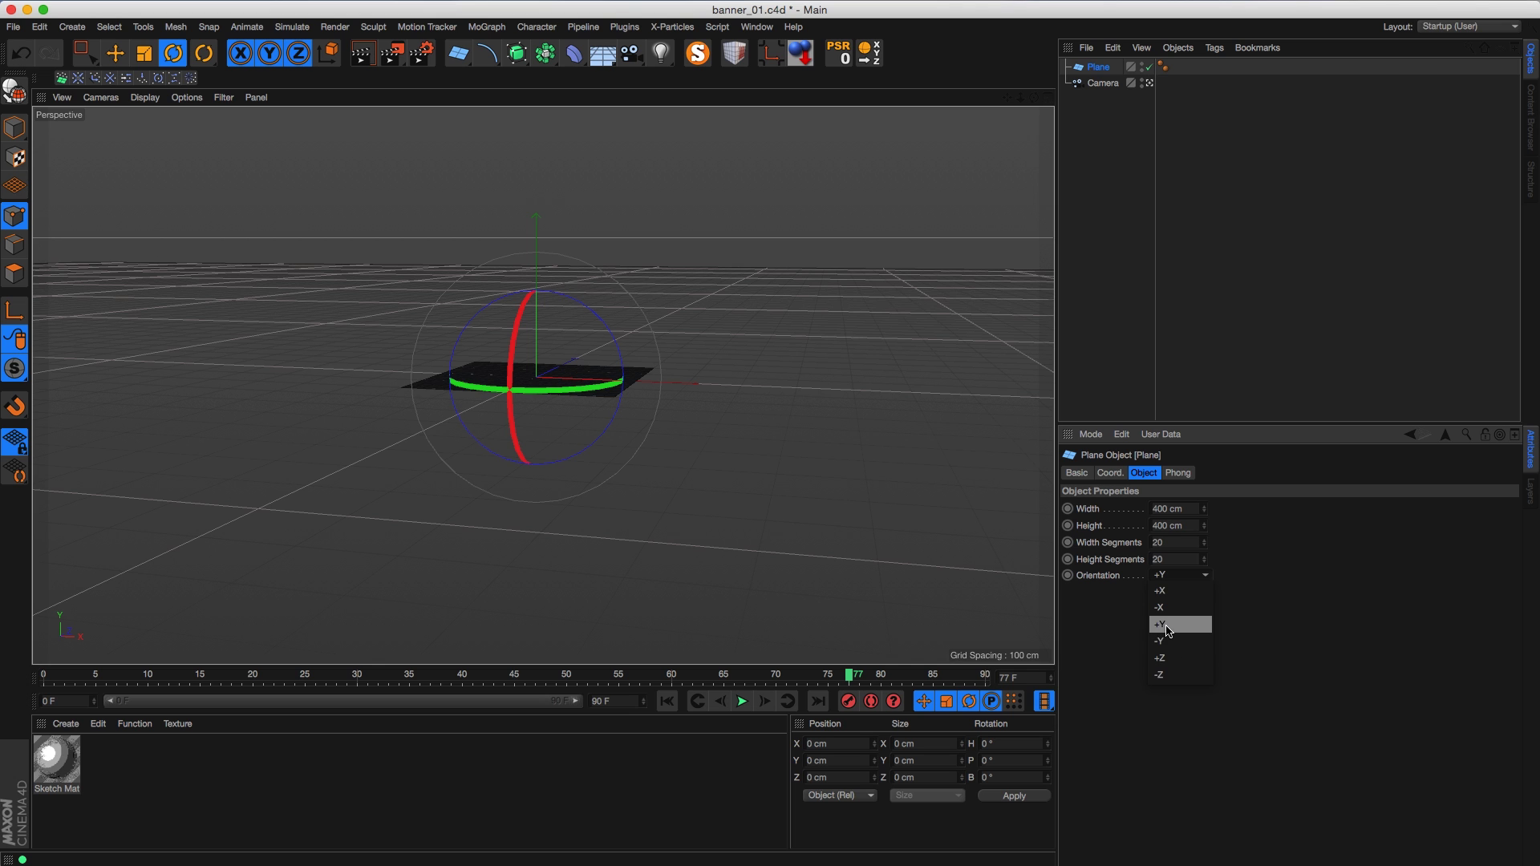
left_click(1167, 658)
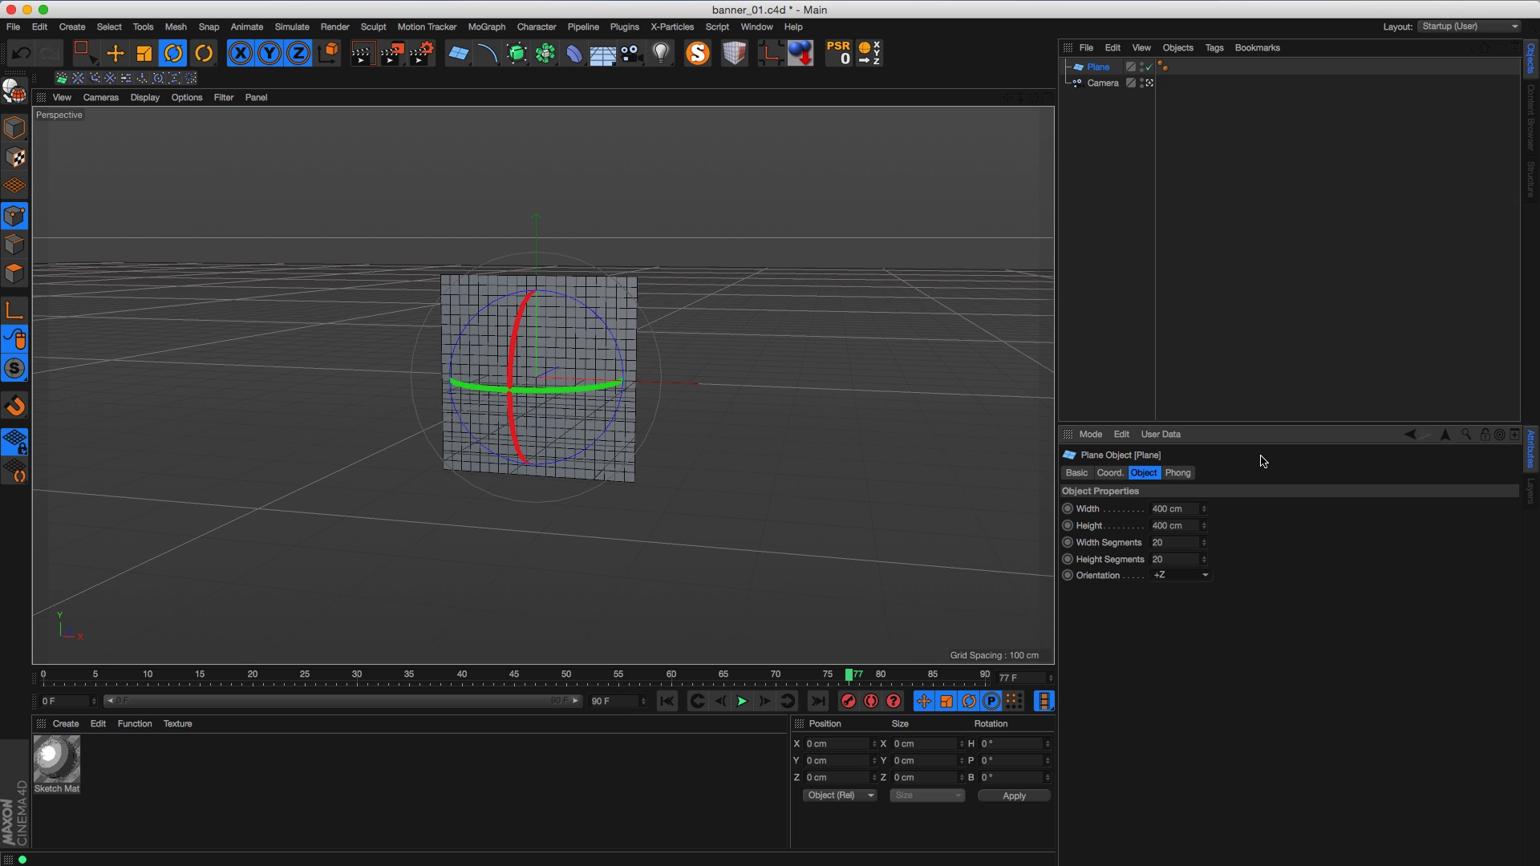
Step: Set the plane's width to 300 cm and its height to 750 cm
left_click_drag(1203, 508, 1226, 585)
left_click_drag(1200, 525, 1286, 308)
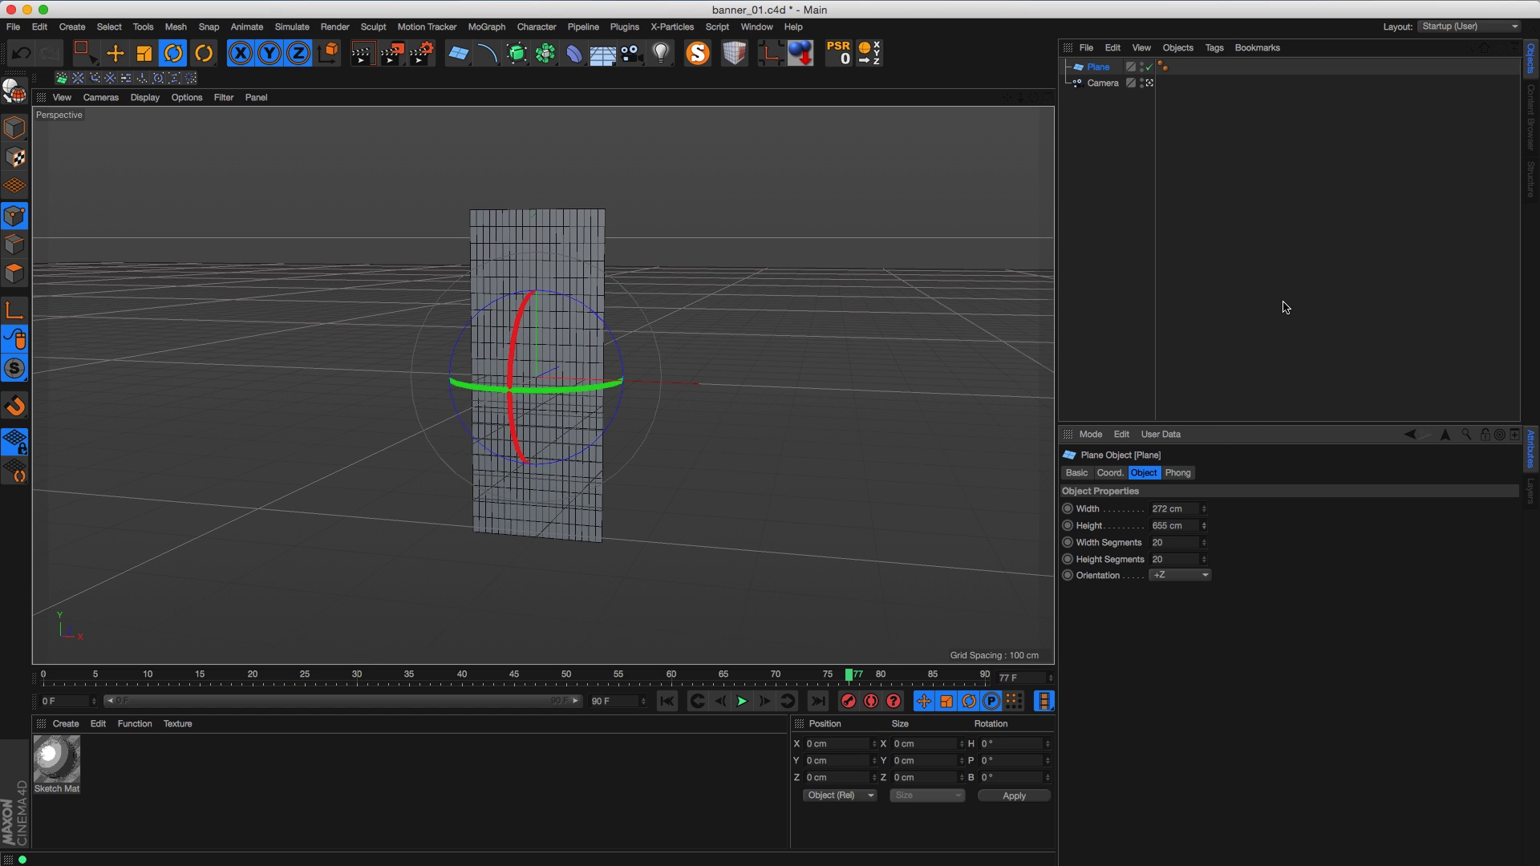
left_click(1167, 508)
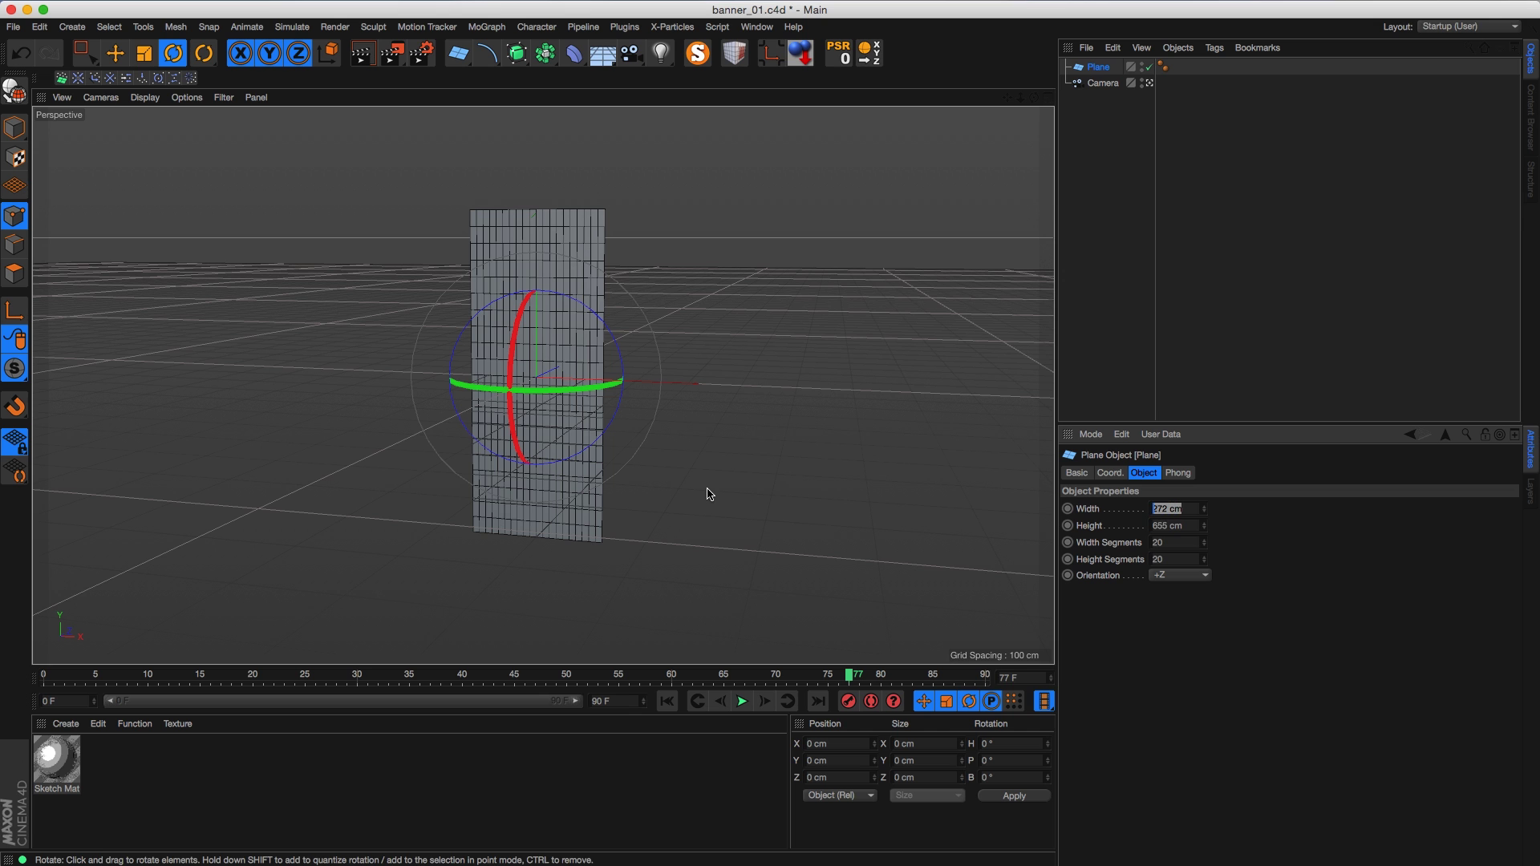
key("Tab")
type("750")
key("Return")
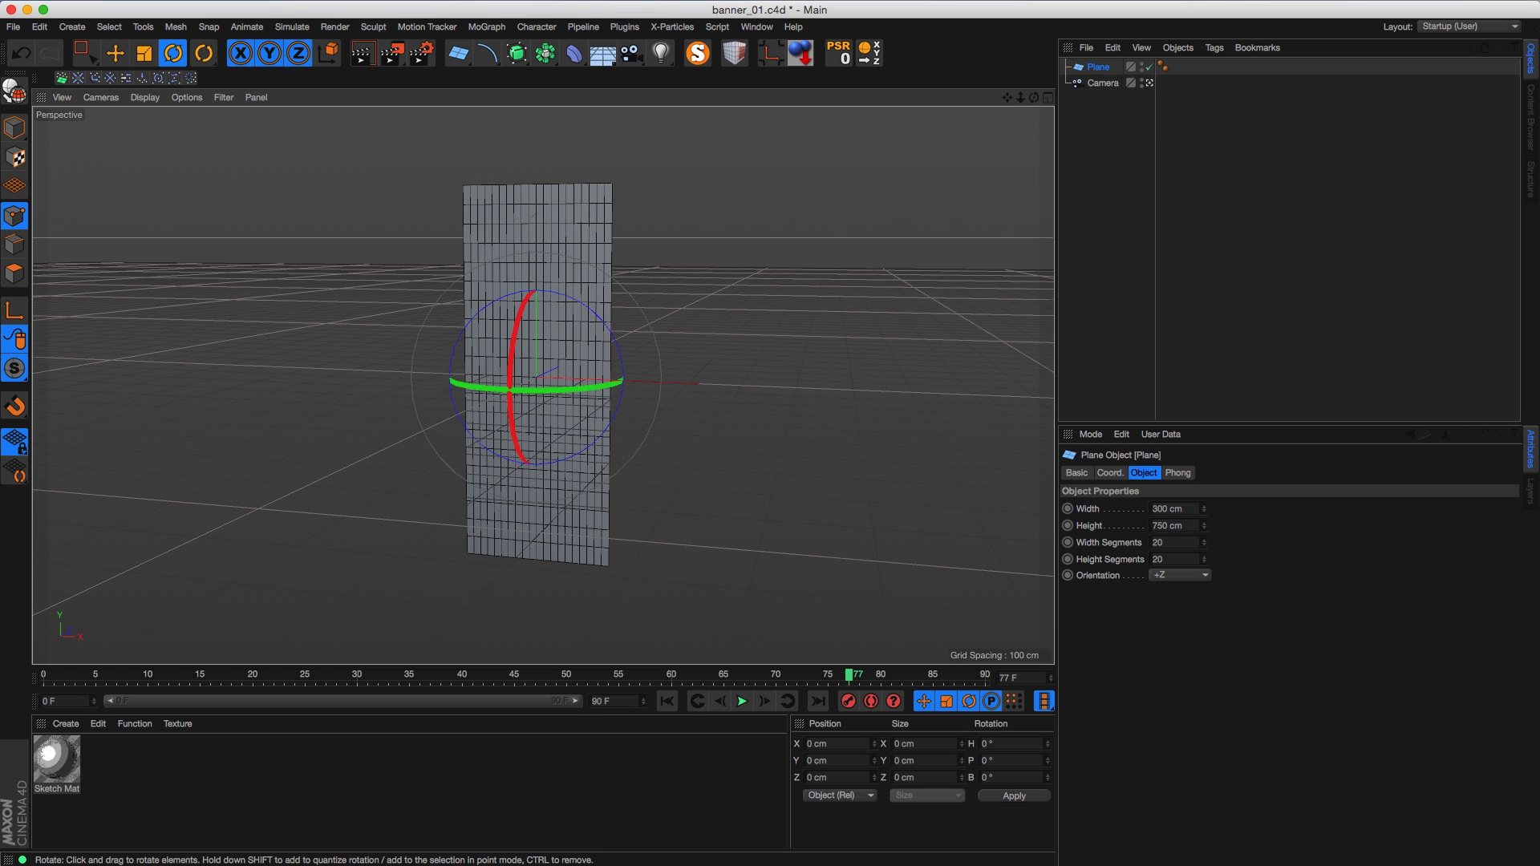
key("super+Tab")
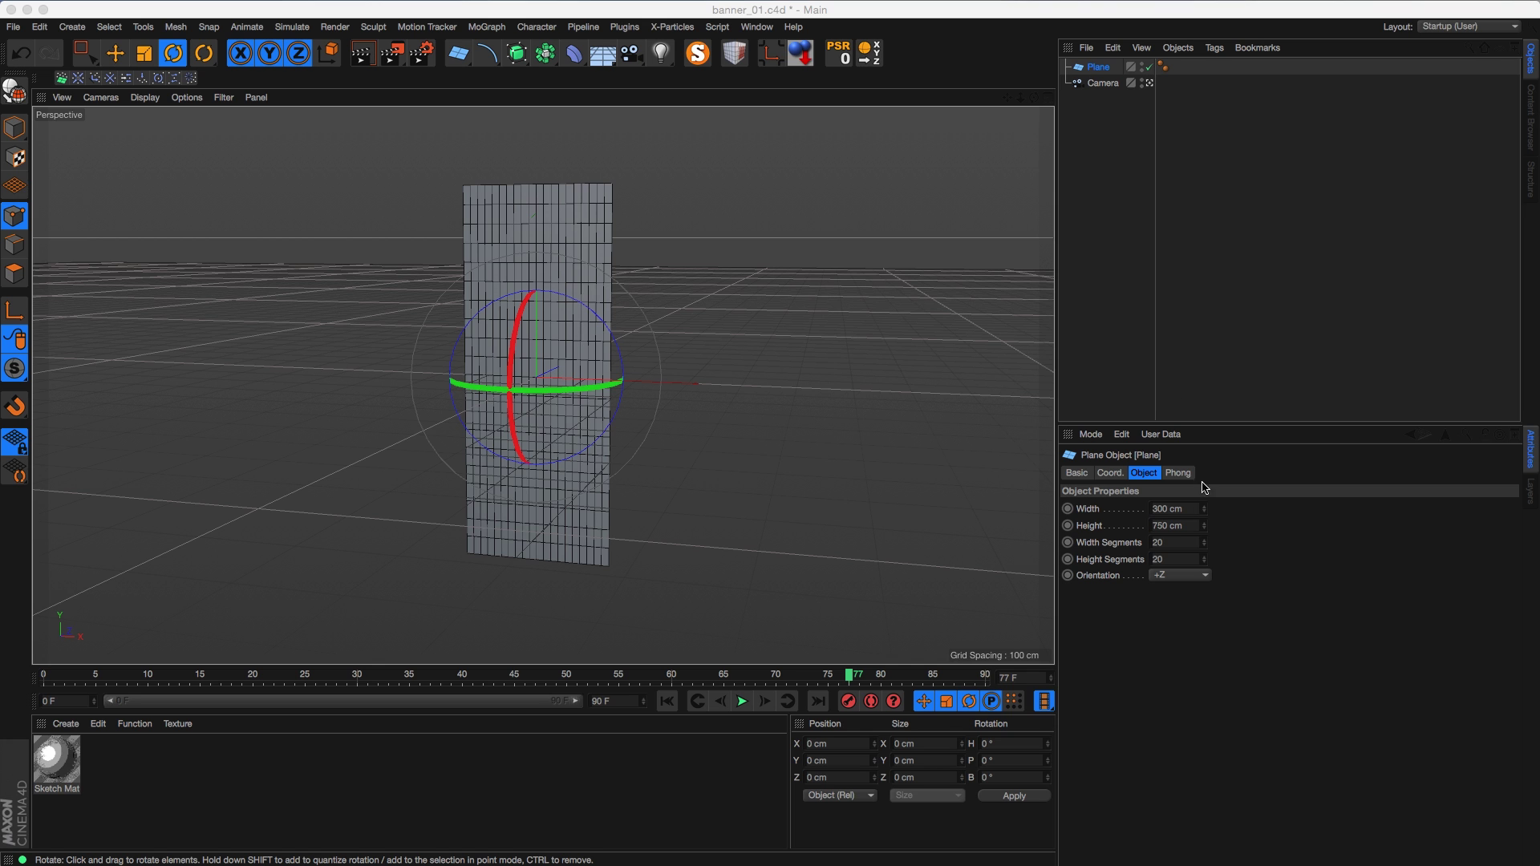
Step: Set the plane's width segments to 9 and its height segments to 20 for roughly square polygons
left_click_drag(1204, 544, 1209, 558)
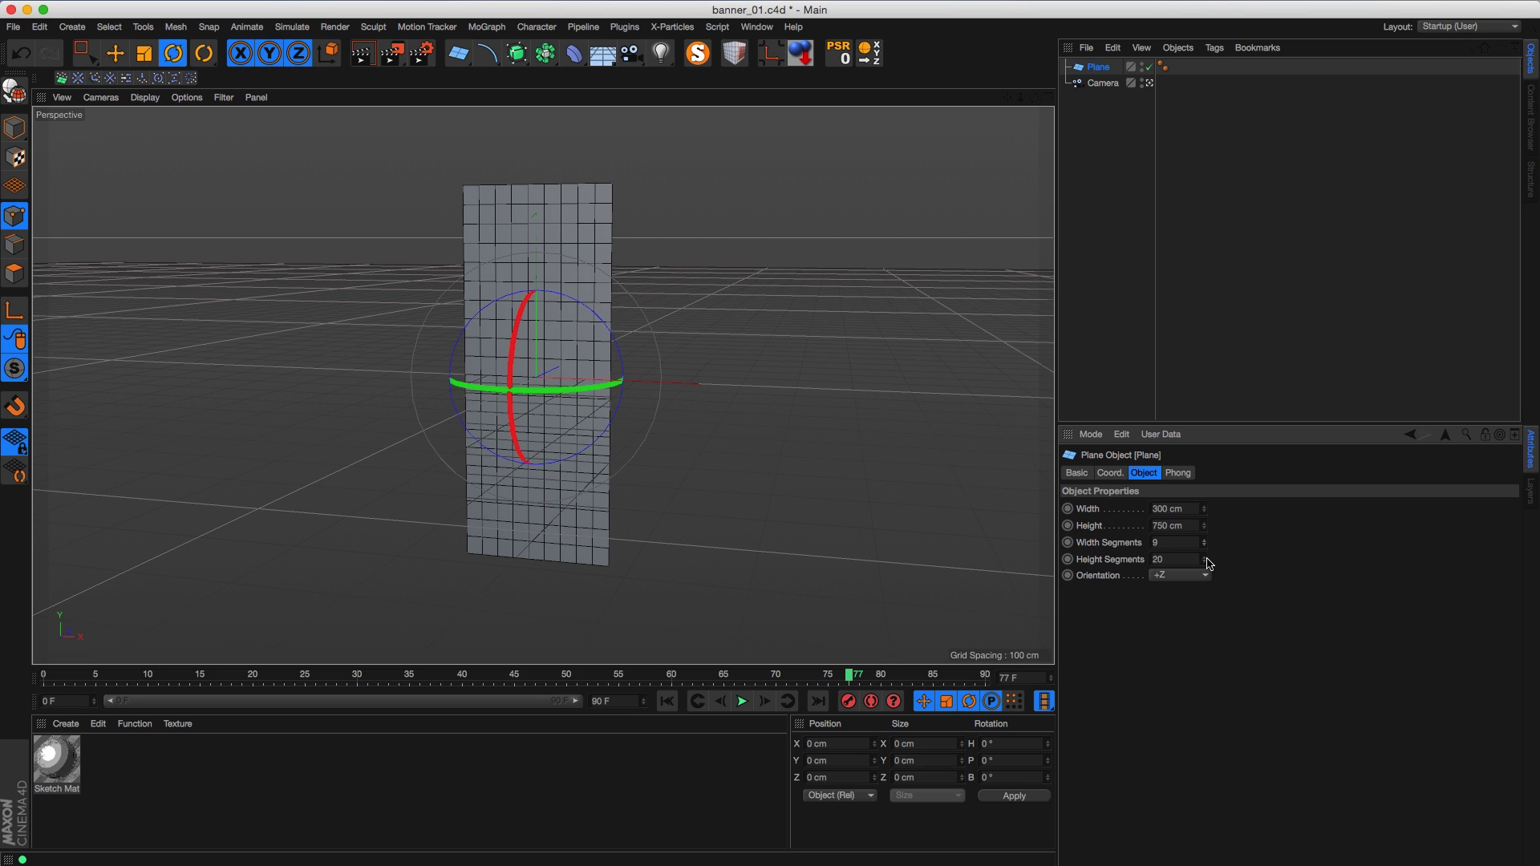
left_click(1193, 542)
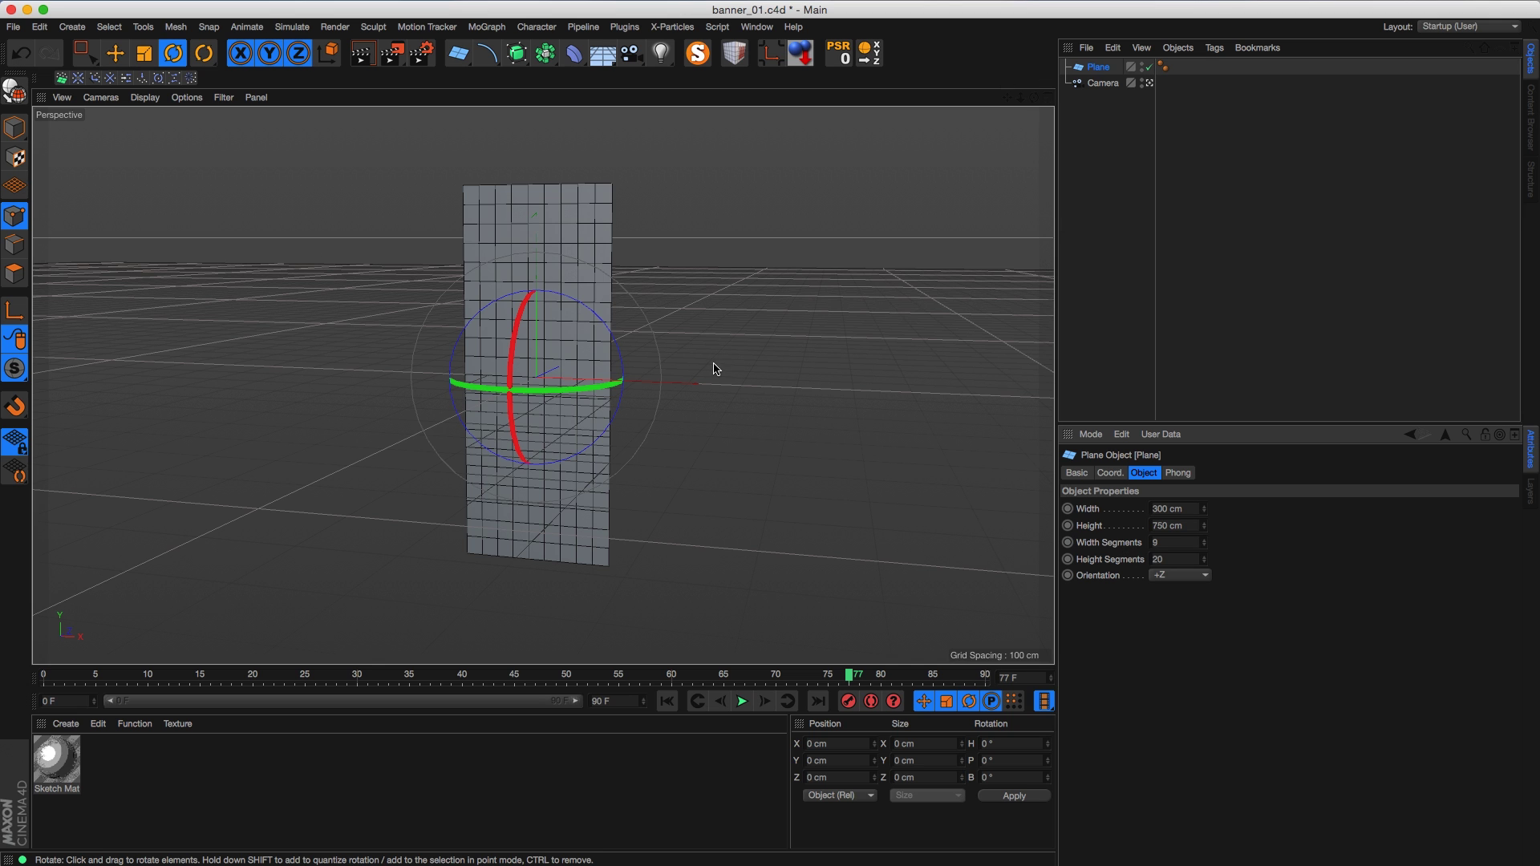
left_click_drag(1205, 546, 1205, 568)
left_click(1204, 545)
left_click(1204, 540)
left_click(1204, 540)
left_click(1203, 539)
left_click(1205, 558)
left_click(1205, 558)
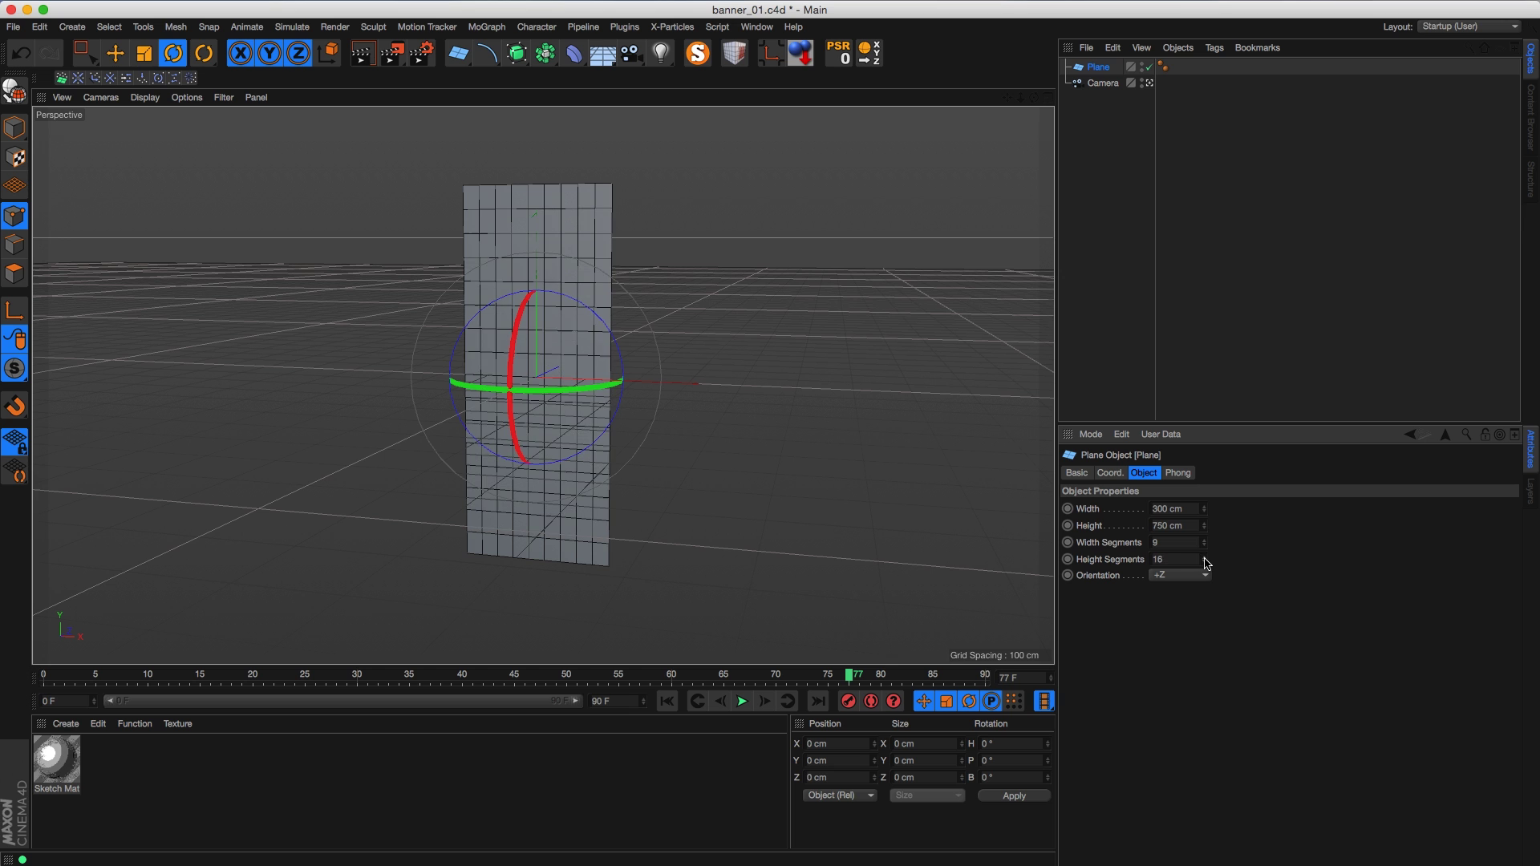
left_click_drag(1205, 562, 1205, 556)
left_click(1204, 549)
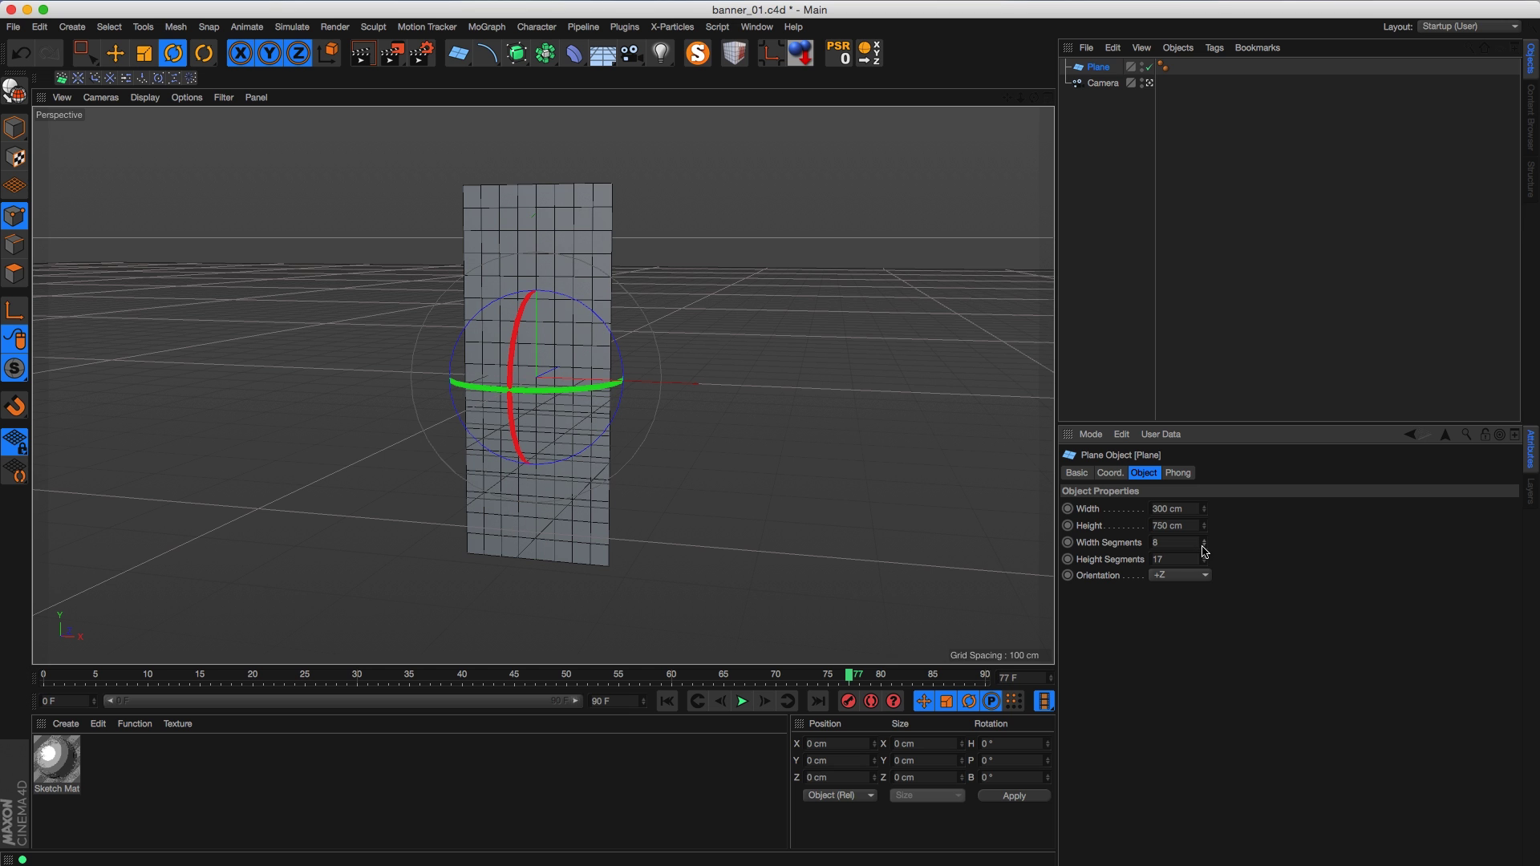
left_click_drag(1207, 568, 1207, 558)
left_click(1203, 542)
left_click(1206, 558)
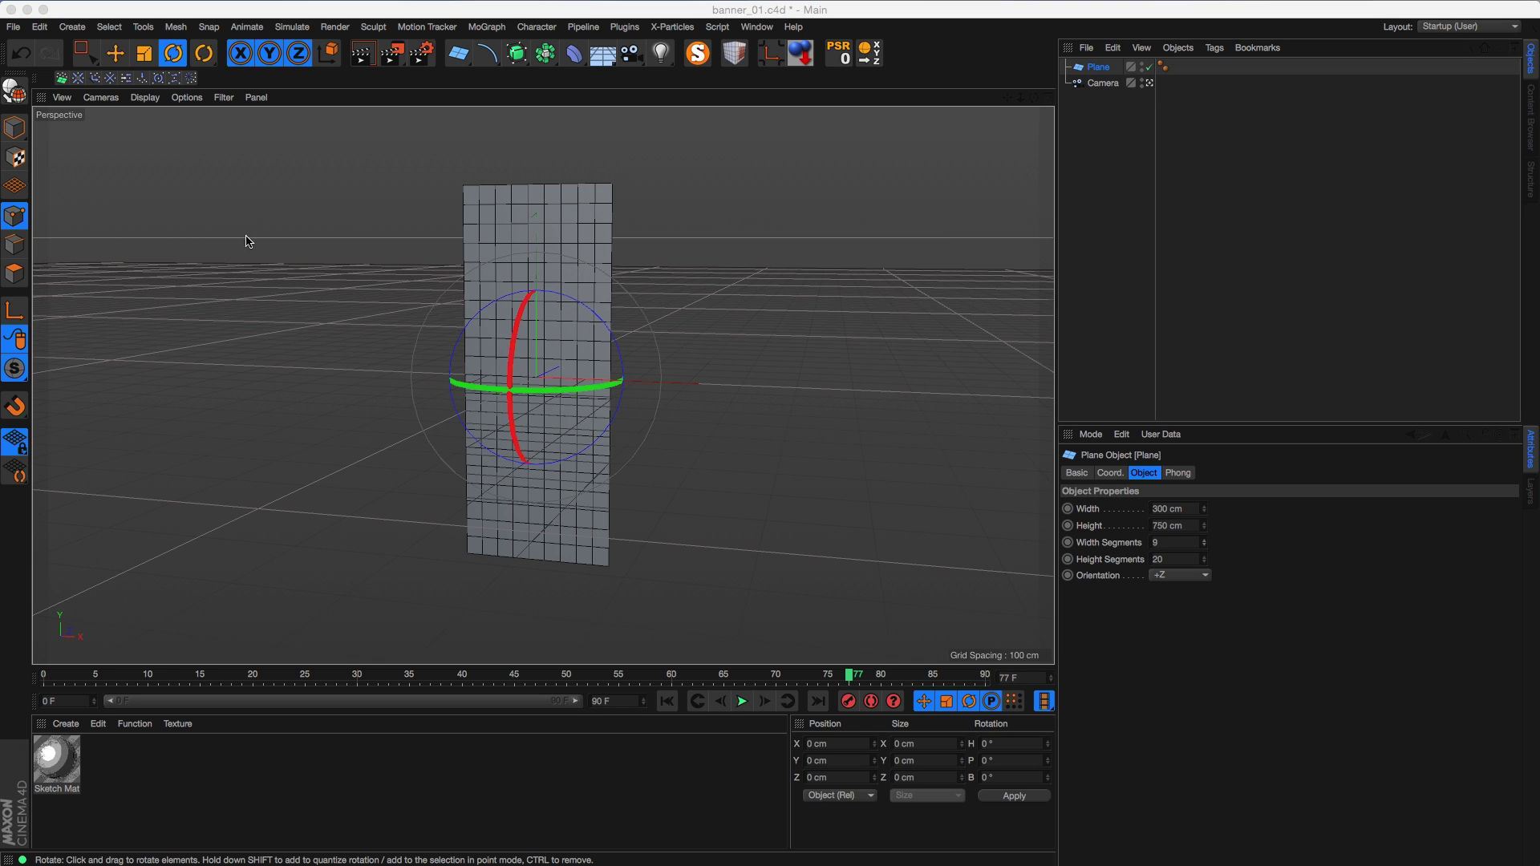
Step: Add a Jiggle deformer as a child of the plane and activate the Move tool, keeping the Jiggle selected
left_click(934, 87)
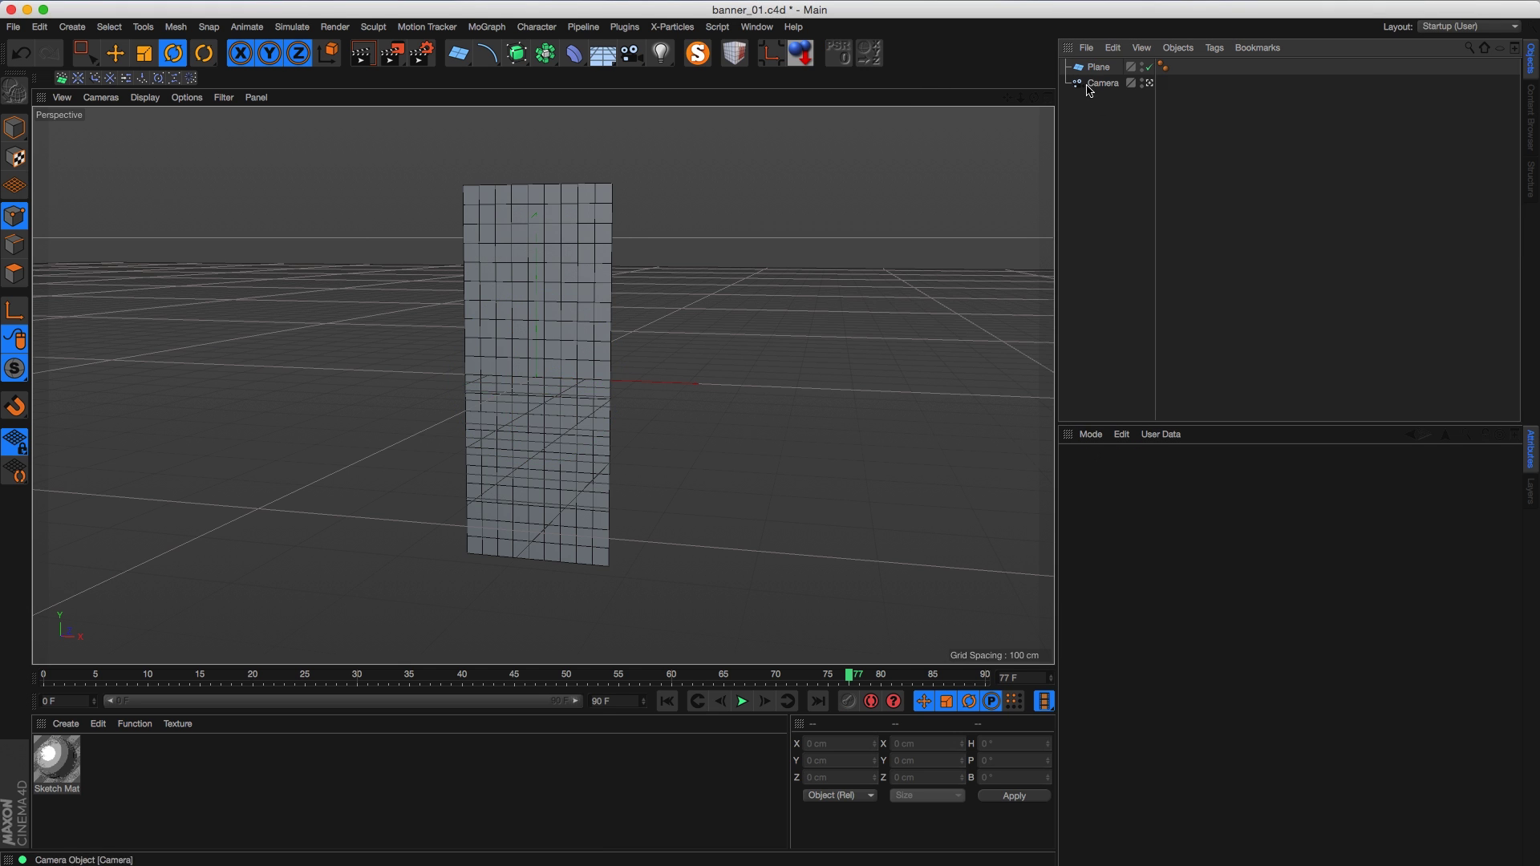
left_click(574, 53)
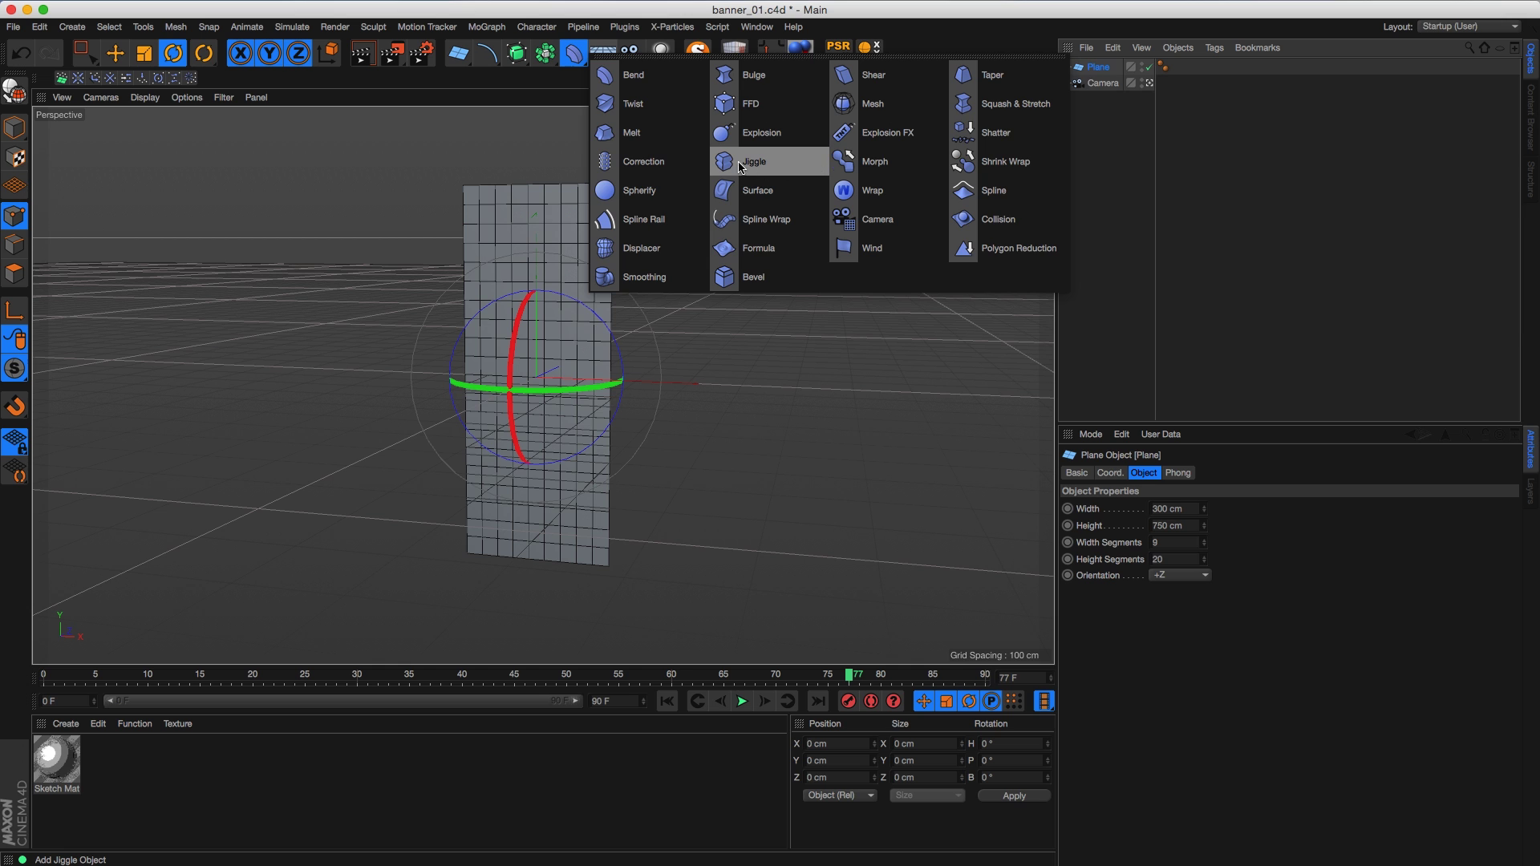
left_click(783, 172)
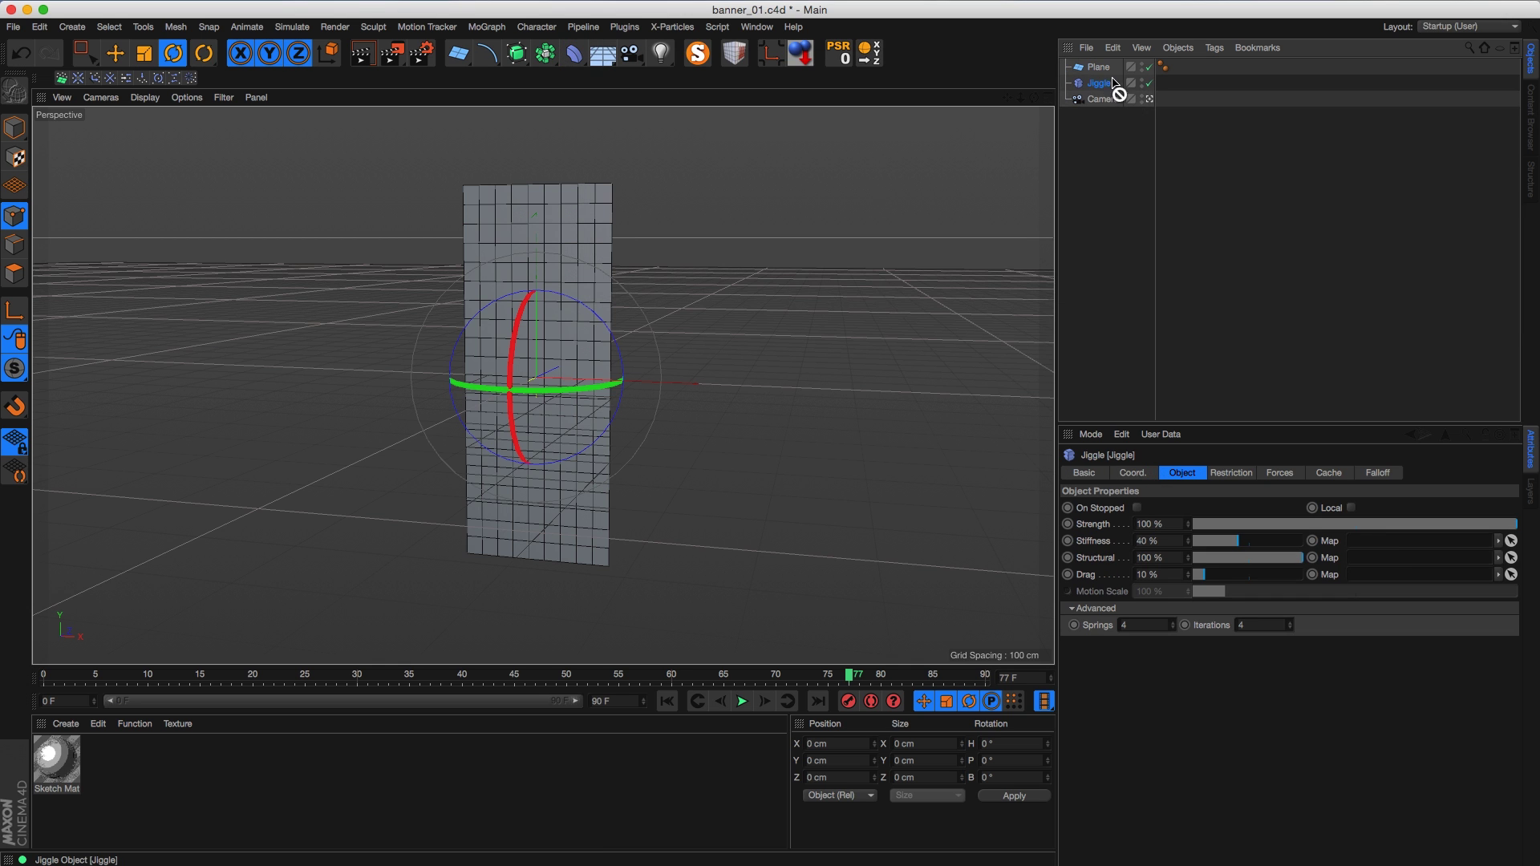
left_click_drag(1105, 71, 1106, 72)
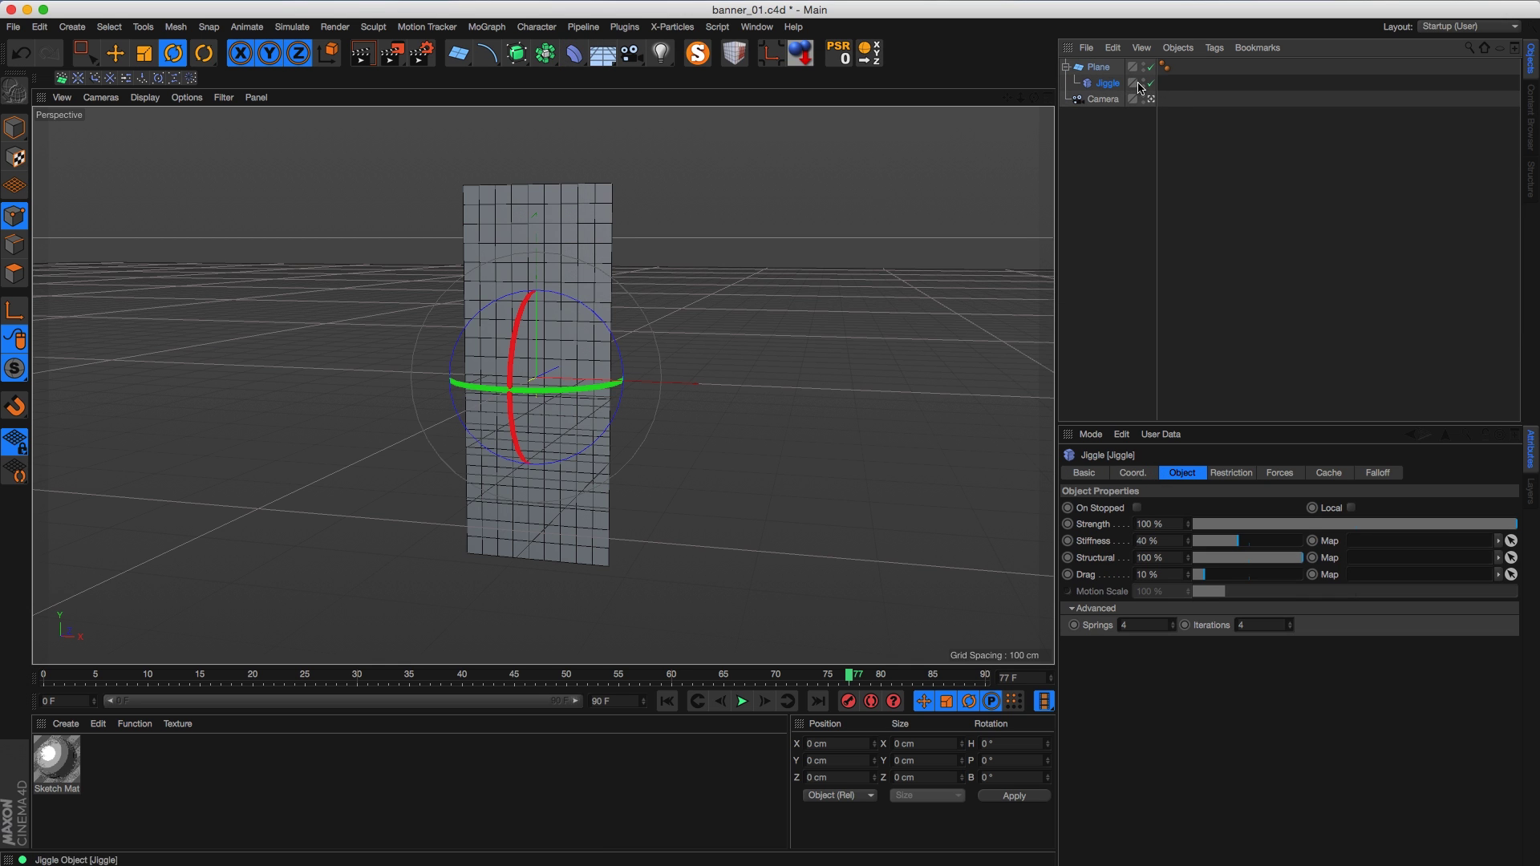
left_click(1160, 277)
left_click(1106, 84)
key("e")
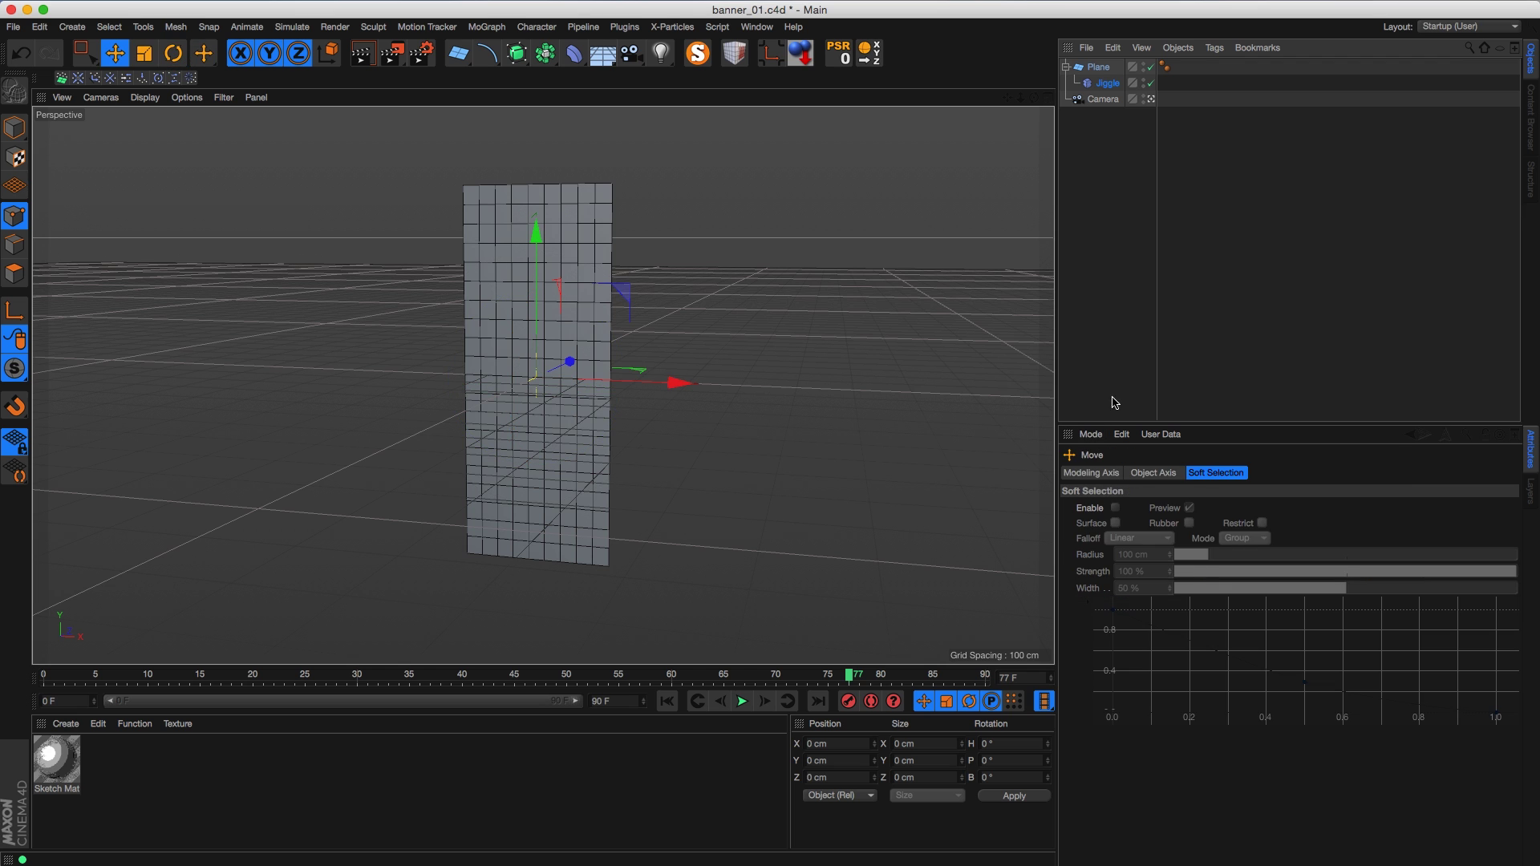
left_click(1109, 84)
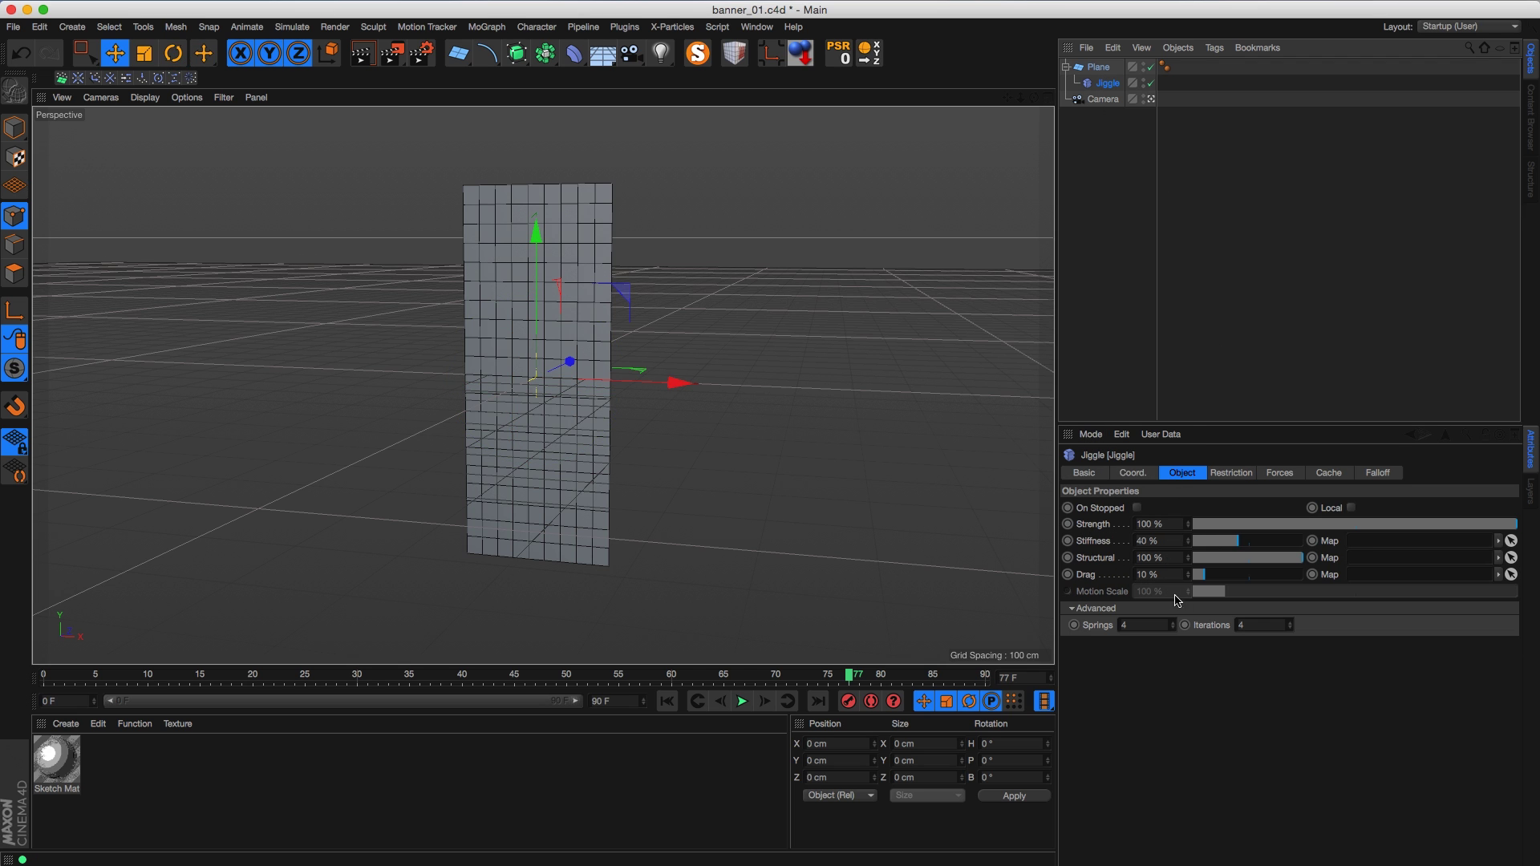
Step: Start playing the animation and look through the Jiggle's falloff, restriction, object and forces settings
left_click(742, 701)
left_click(1377, 472)
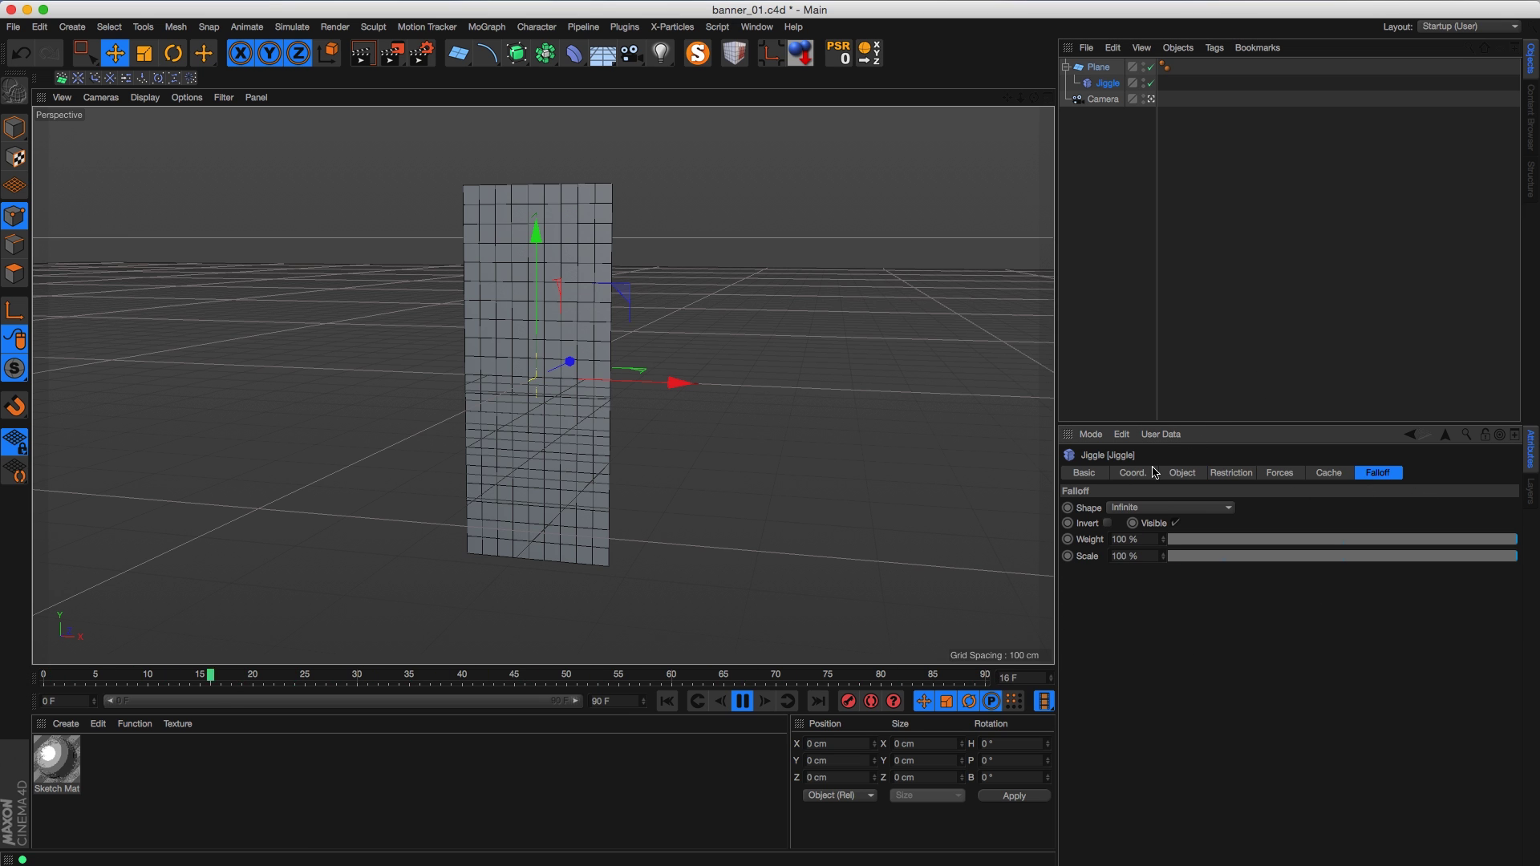
left_click(1239, 475)
left_click(1273, 476)
left_click(1225, 478)
left_click(1191, 474)
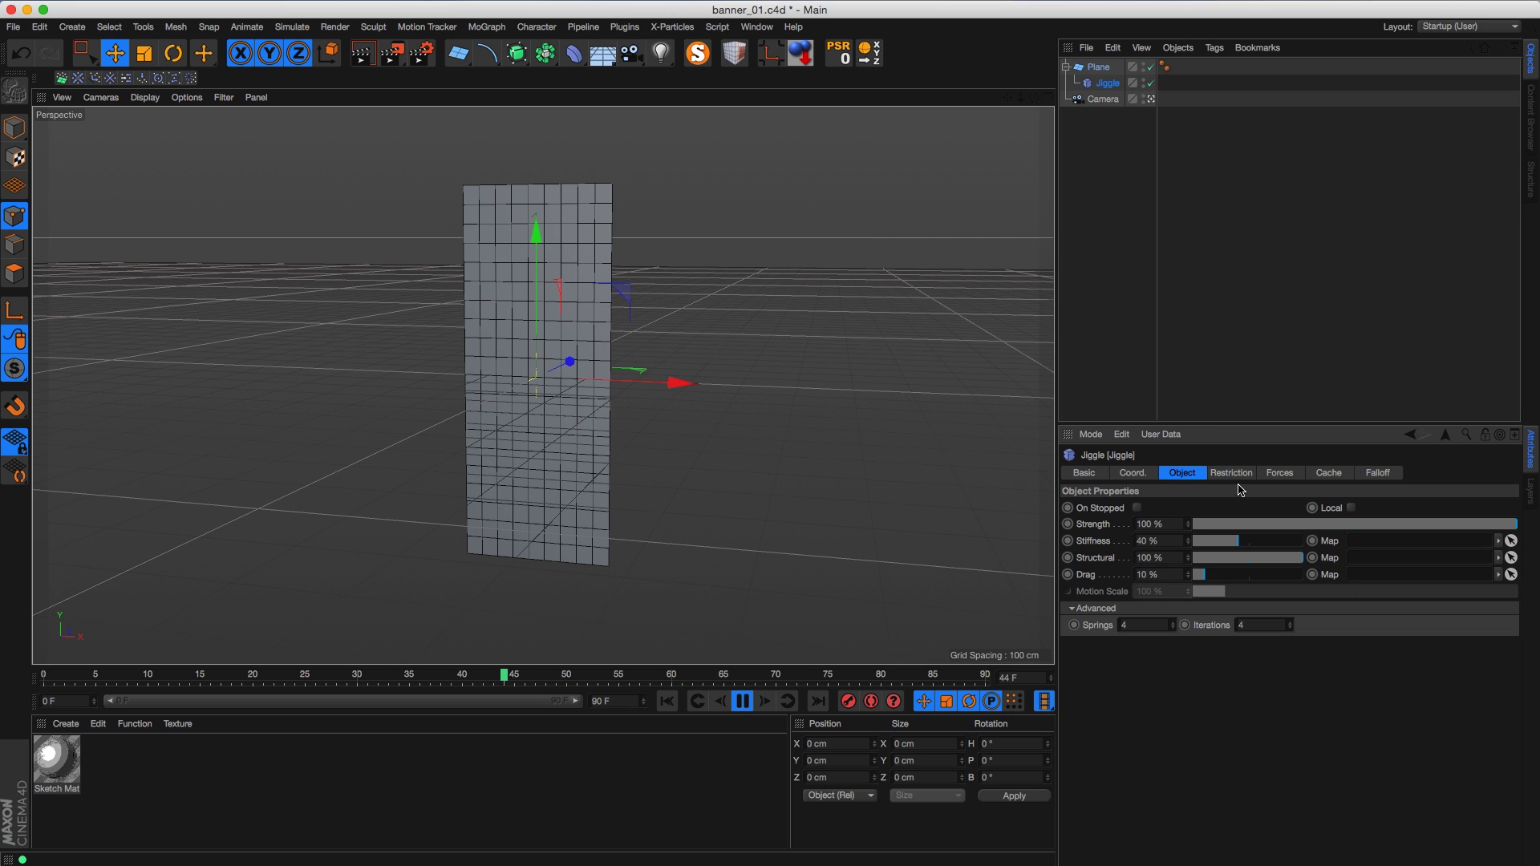
left_click(1279, 475)
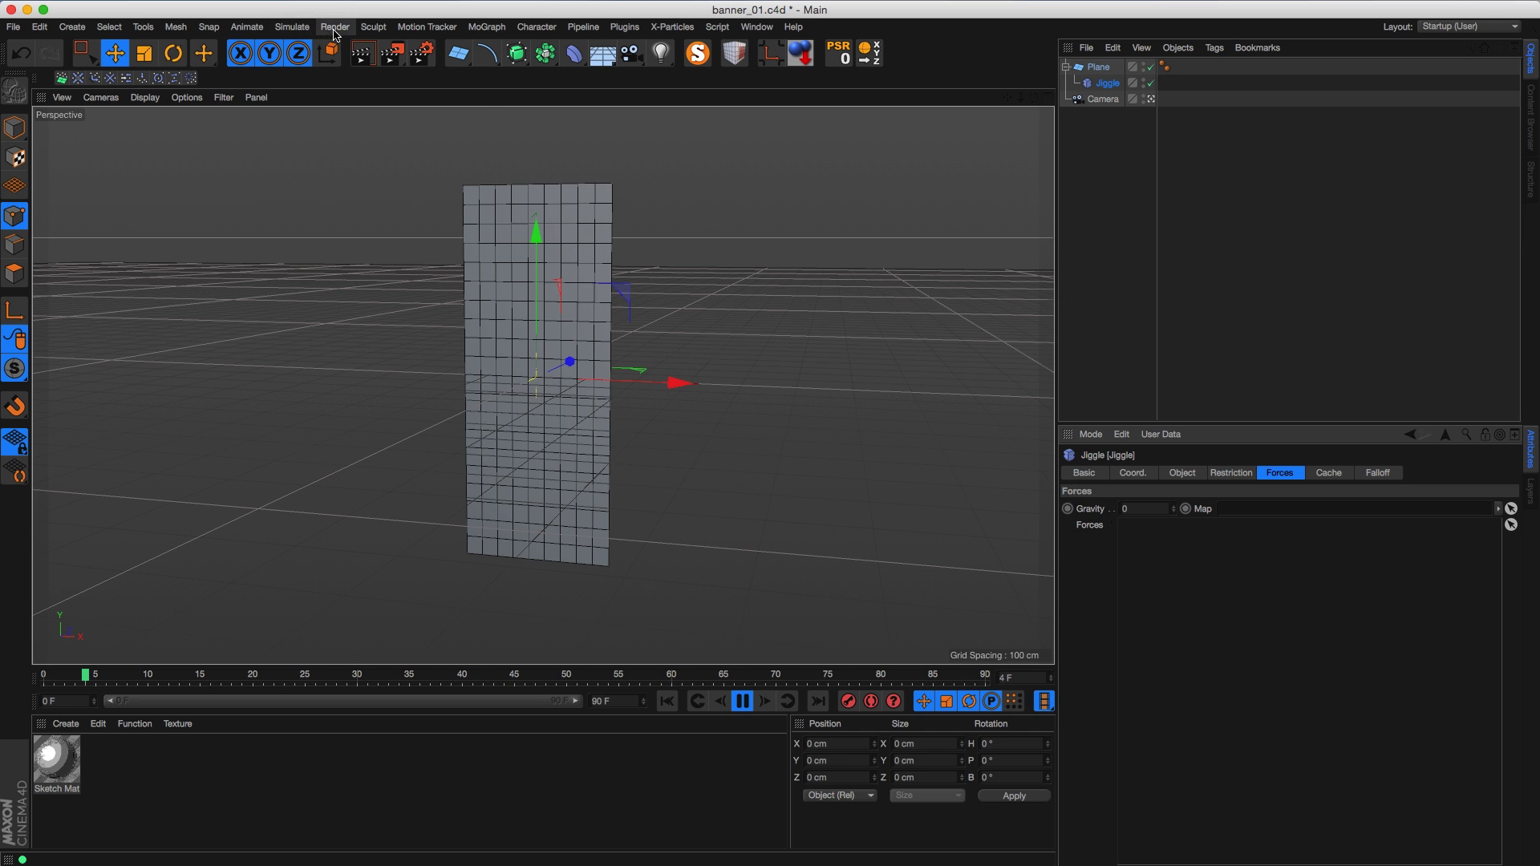
Step: Add a Wind particle force at the top level of the object hierarchy and assign it to the Jiggle deformer's forces
left_click(301, 32)
mouse_move(313, 89)
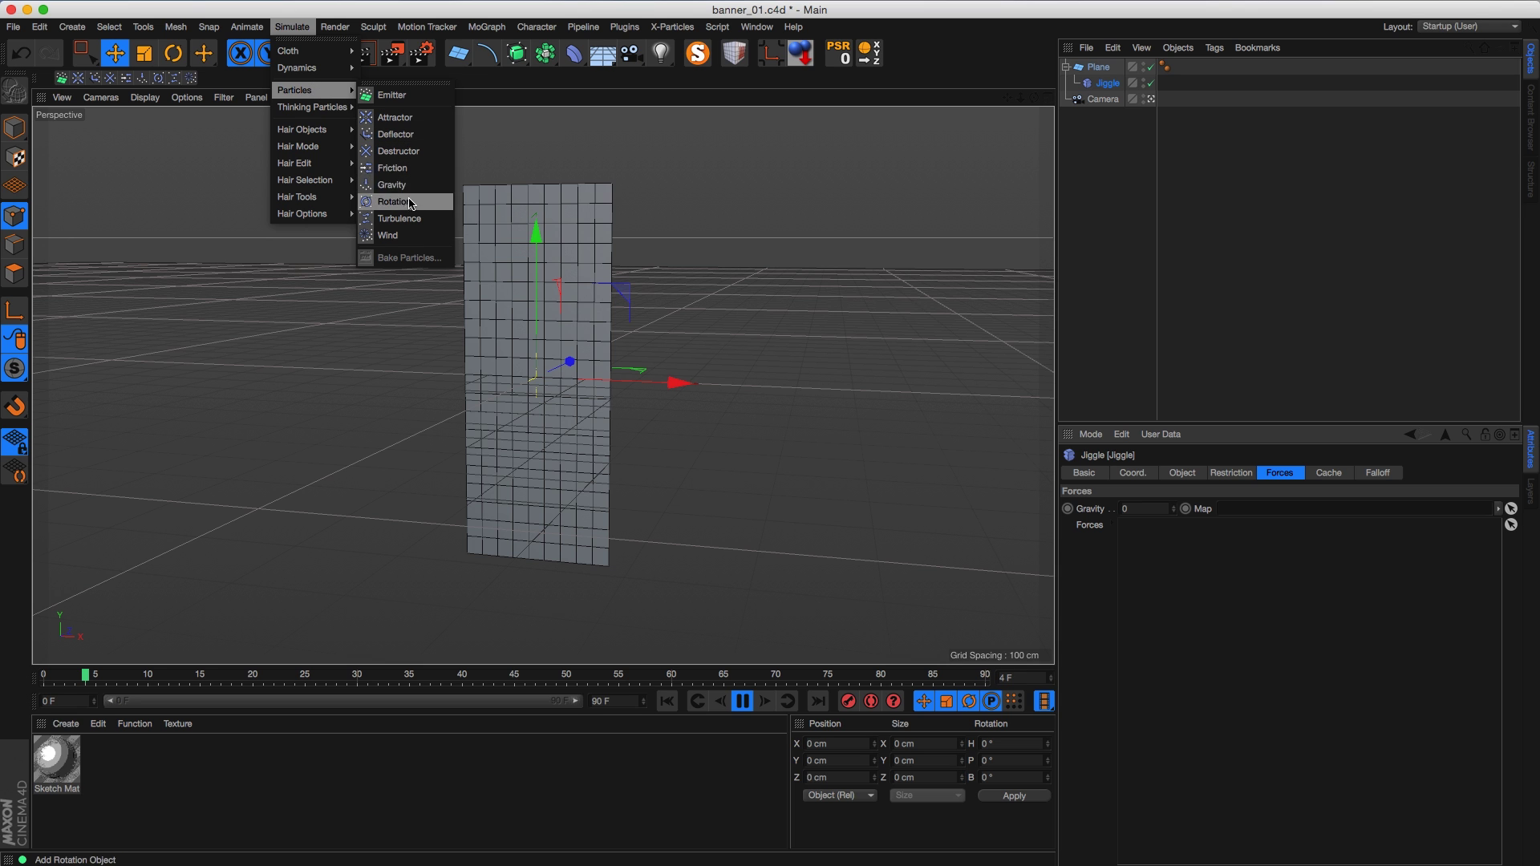
left_click(413, 233)
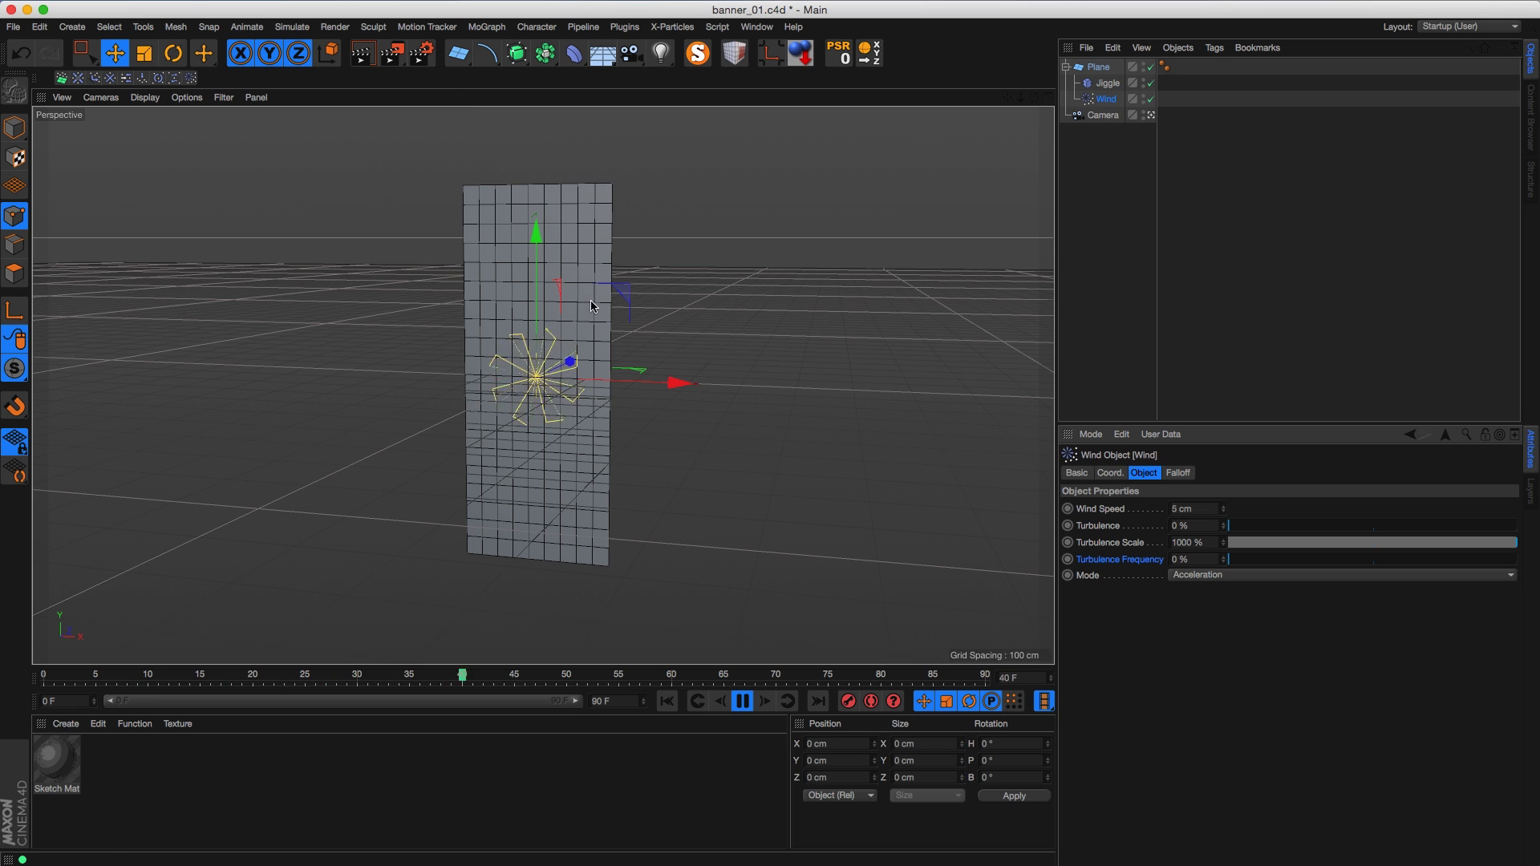
left_click_drag(449, 421, 671, 379, "alt")
left_click_drag(1097, 103, 1105, 122)
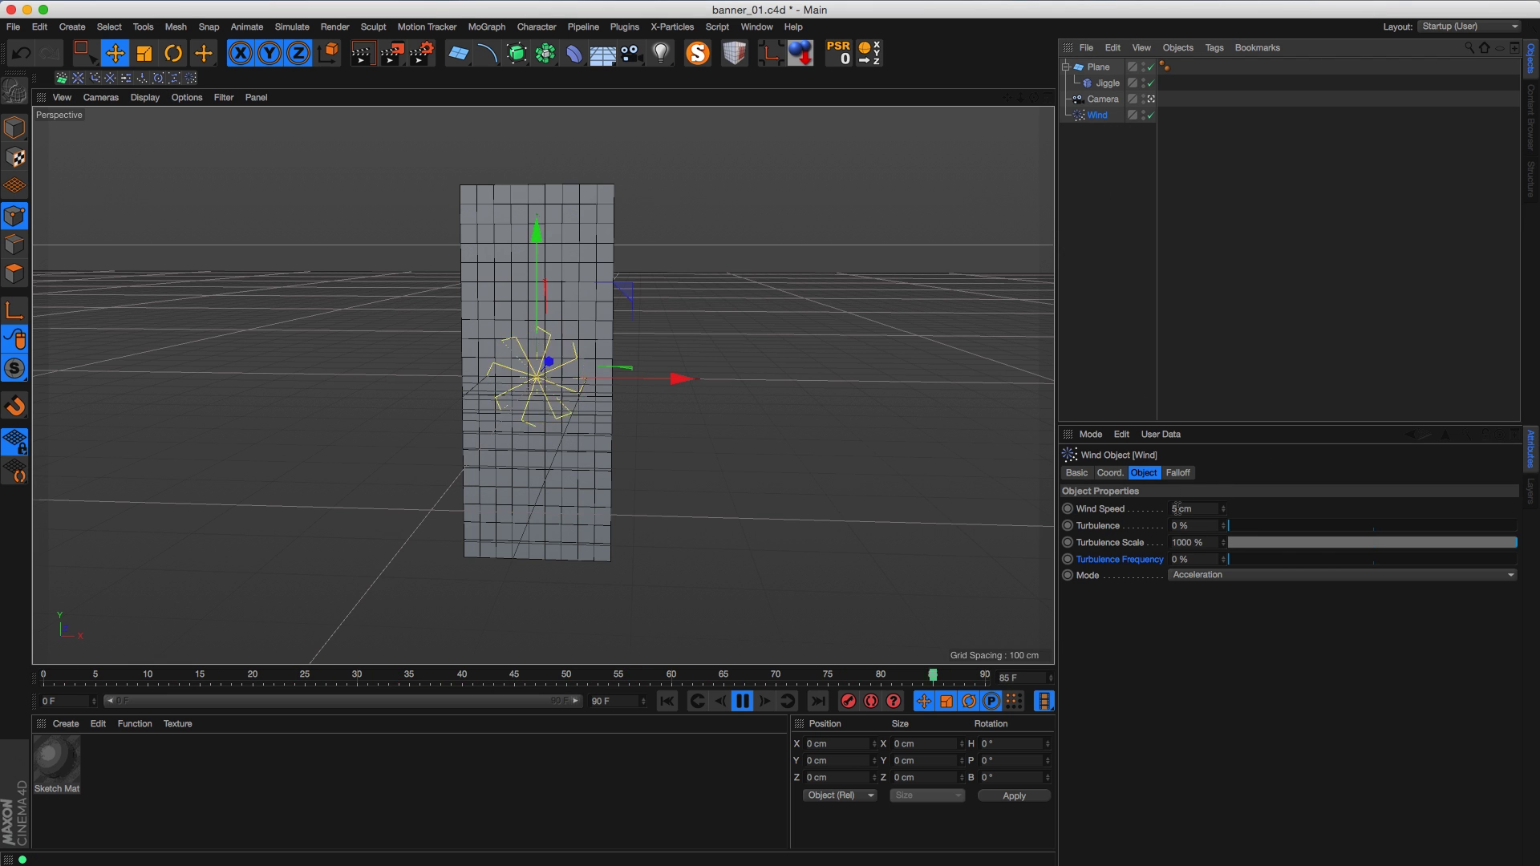
left_click(1105, 83)
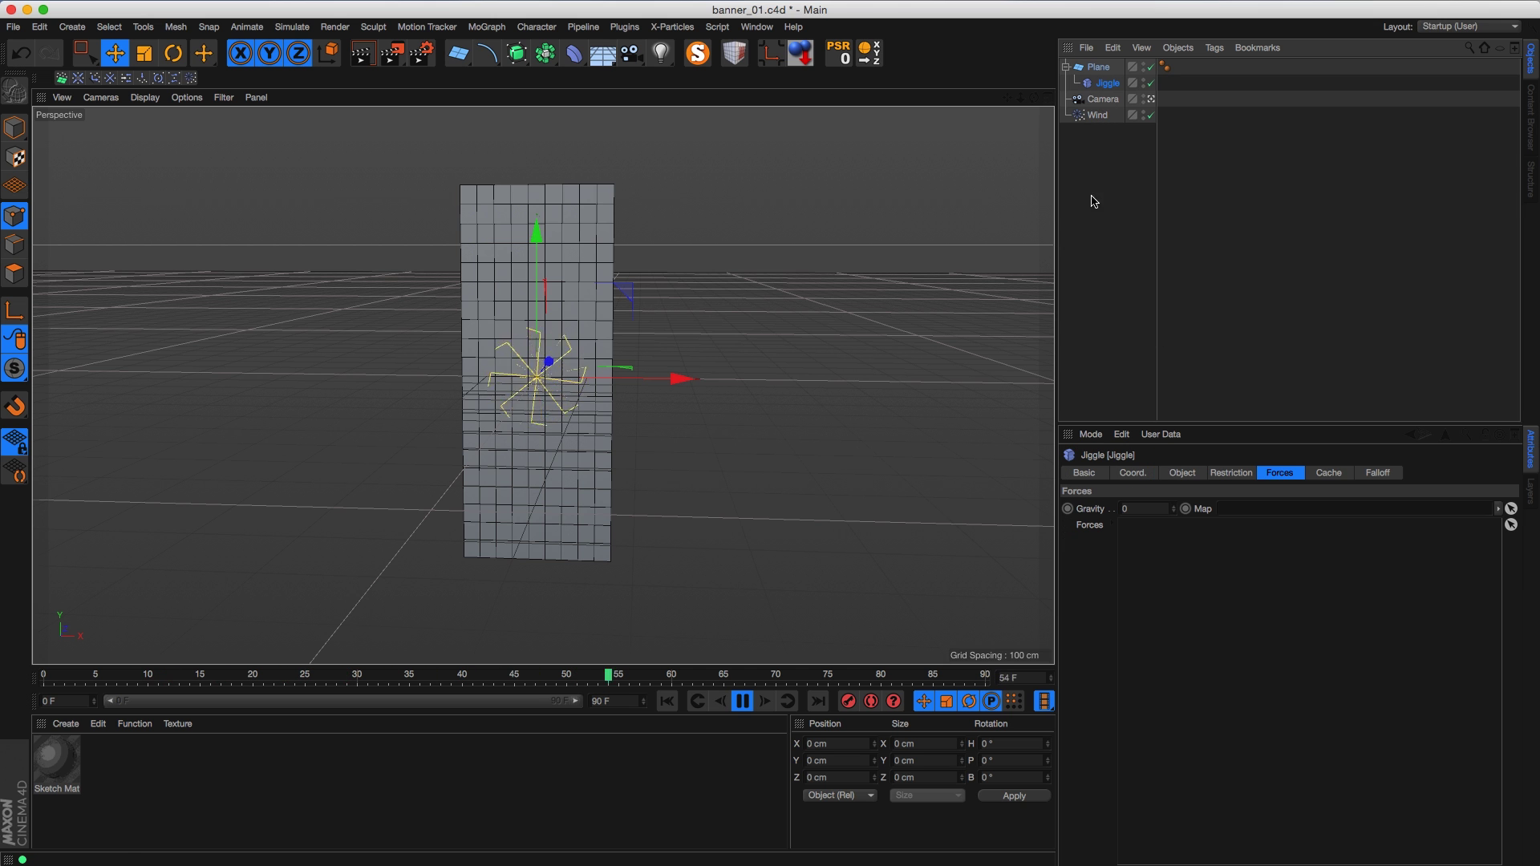
left_click_drag(1095, 115, 1237, 622)
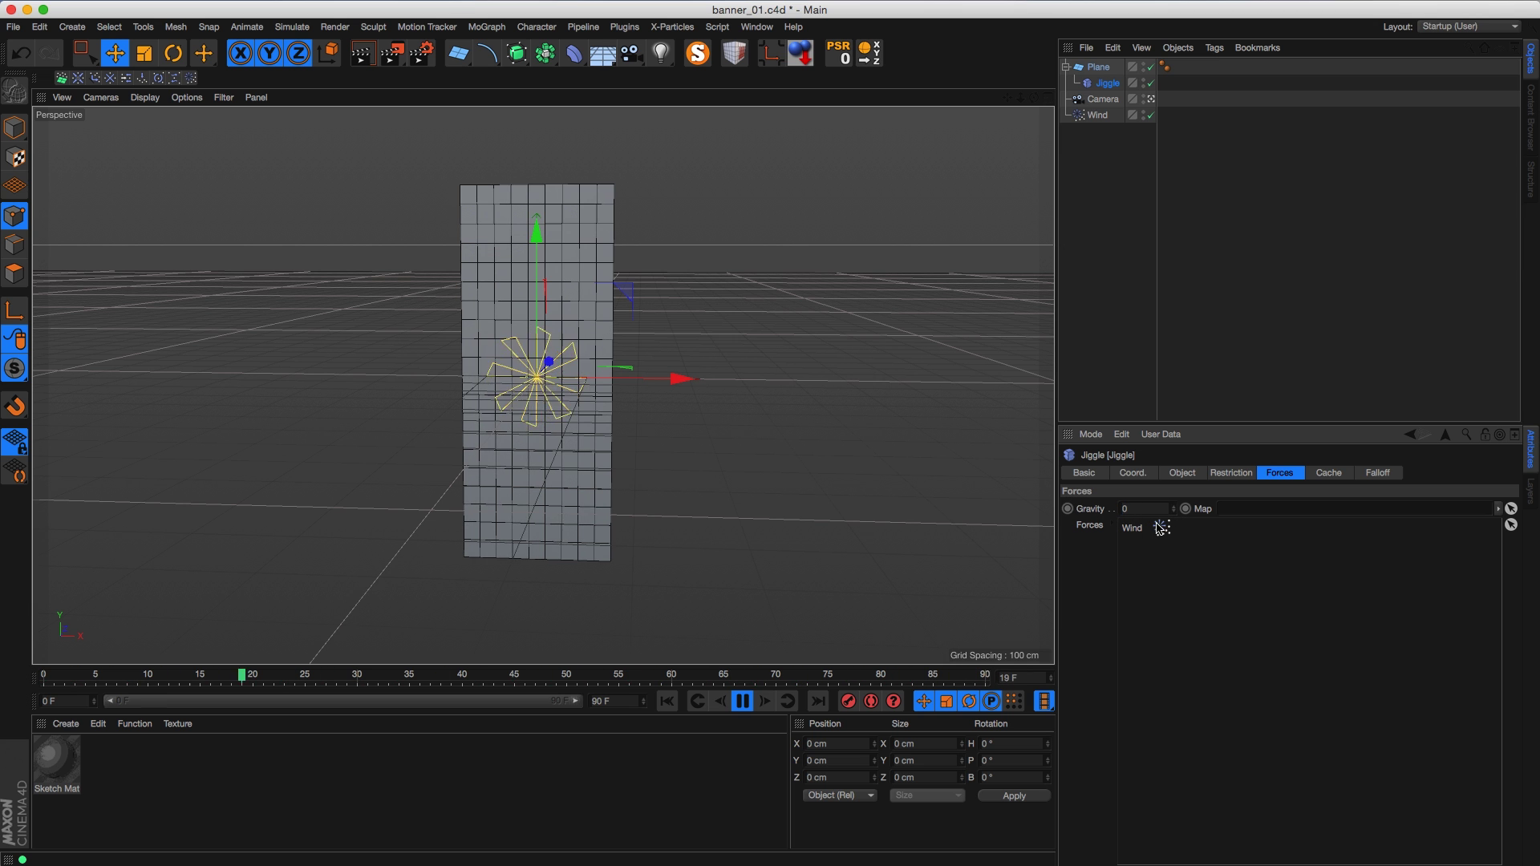
Step: Try a gravity of -9.61 on the Jiggle deformer and view the plane from another angle
type("-")
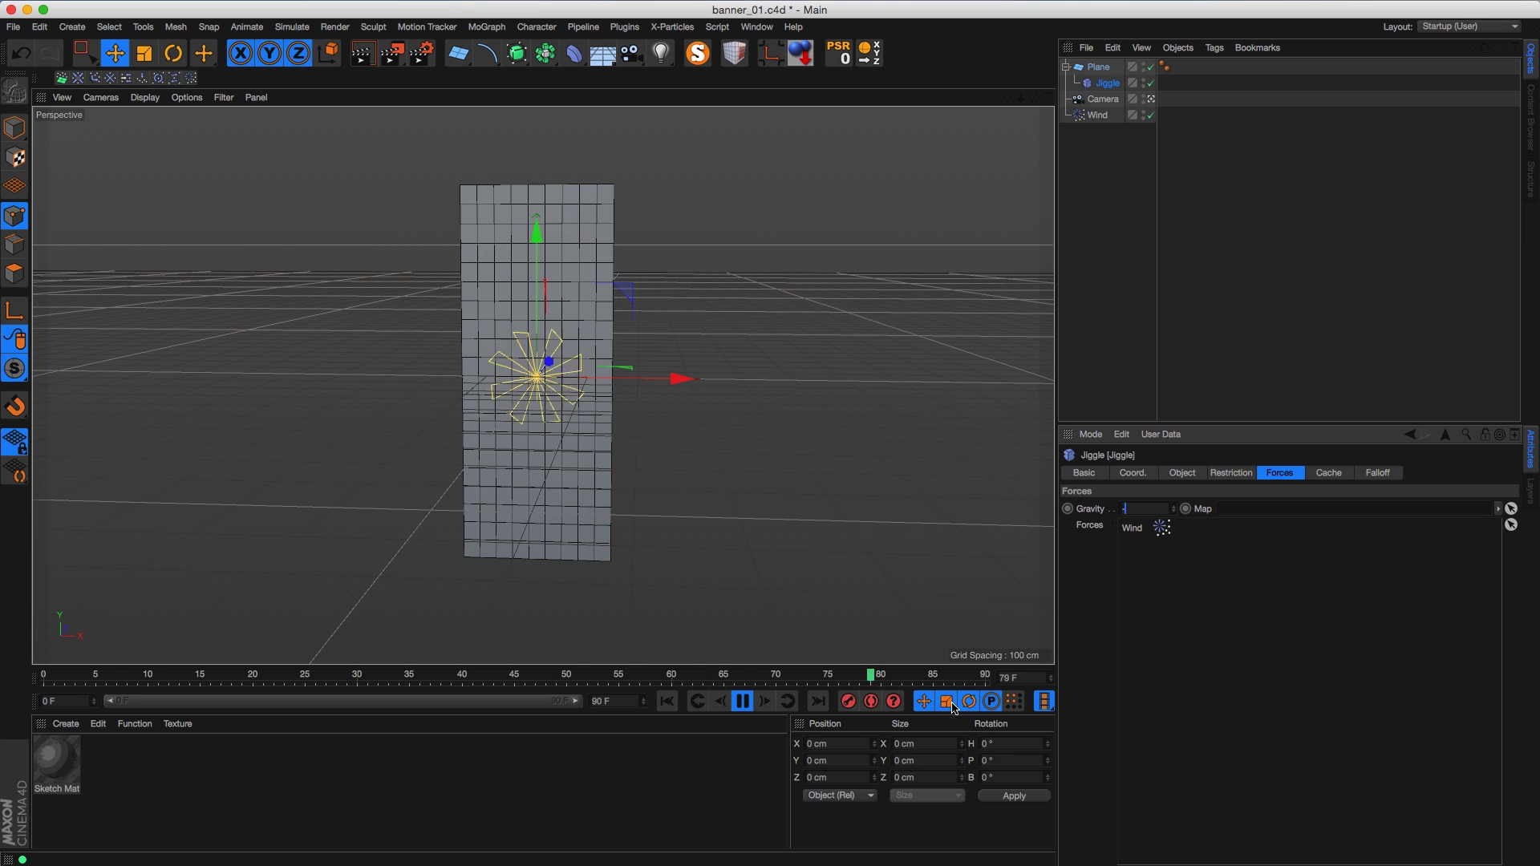
type("9.")
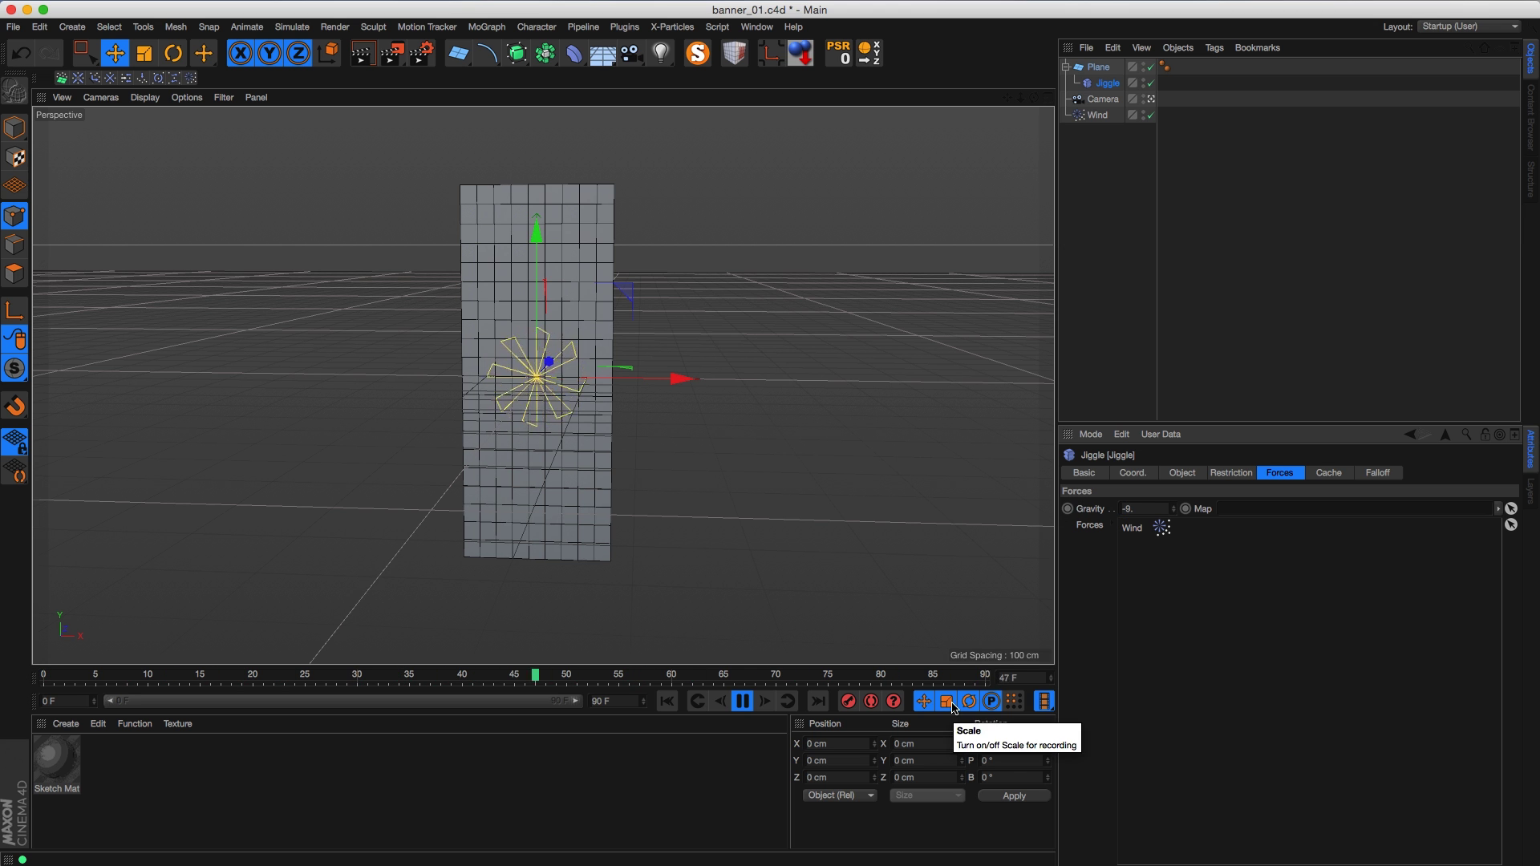
type("61")
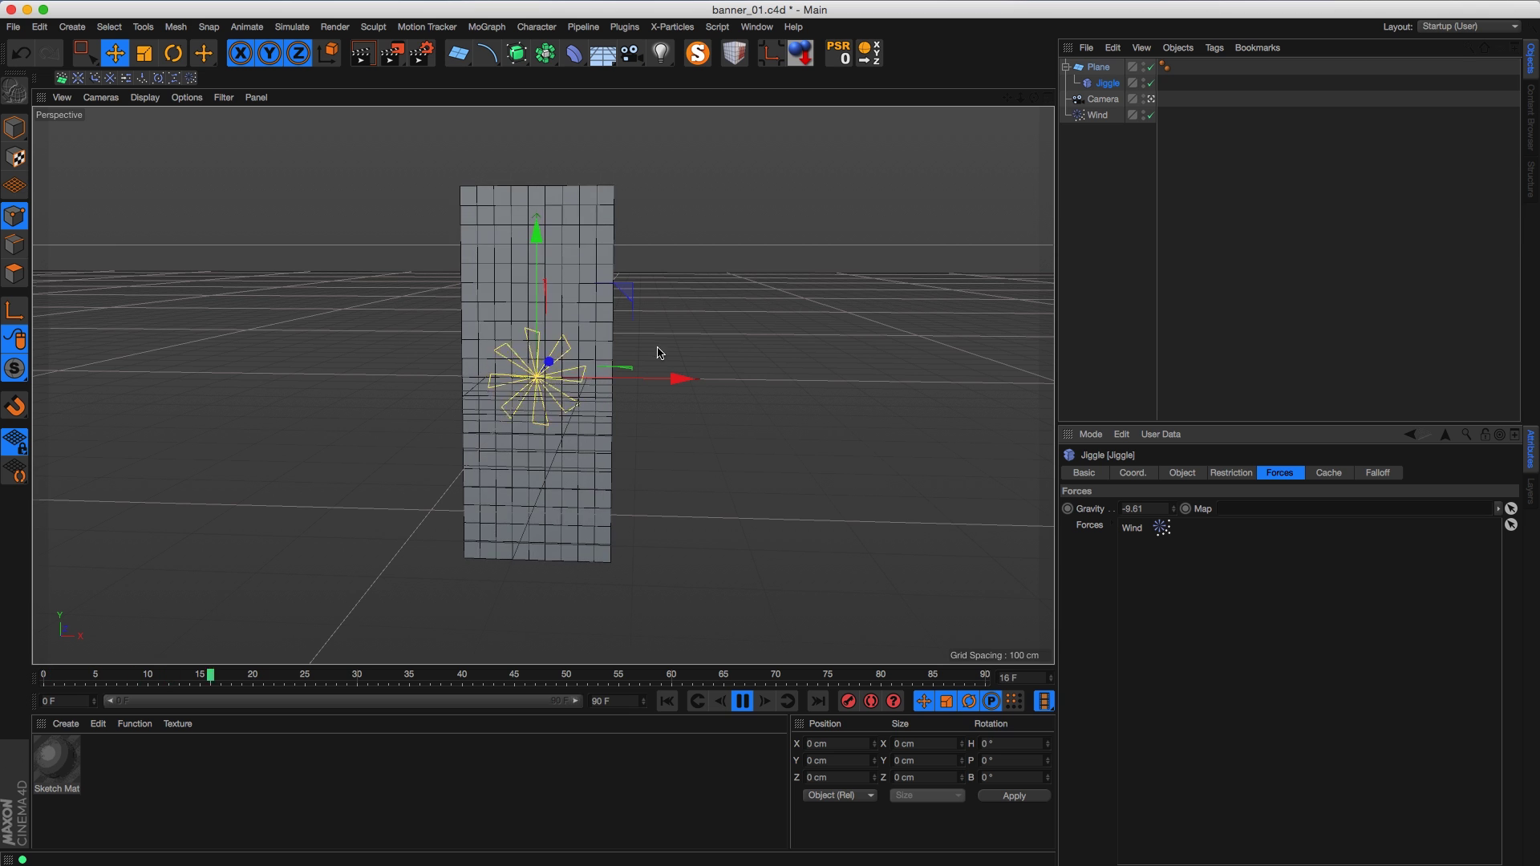
left_click_drag(606, 472, 529, 471, "alt")
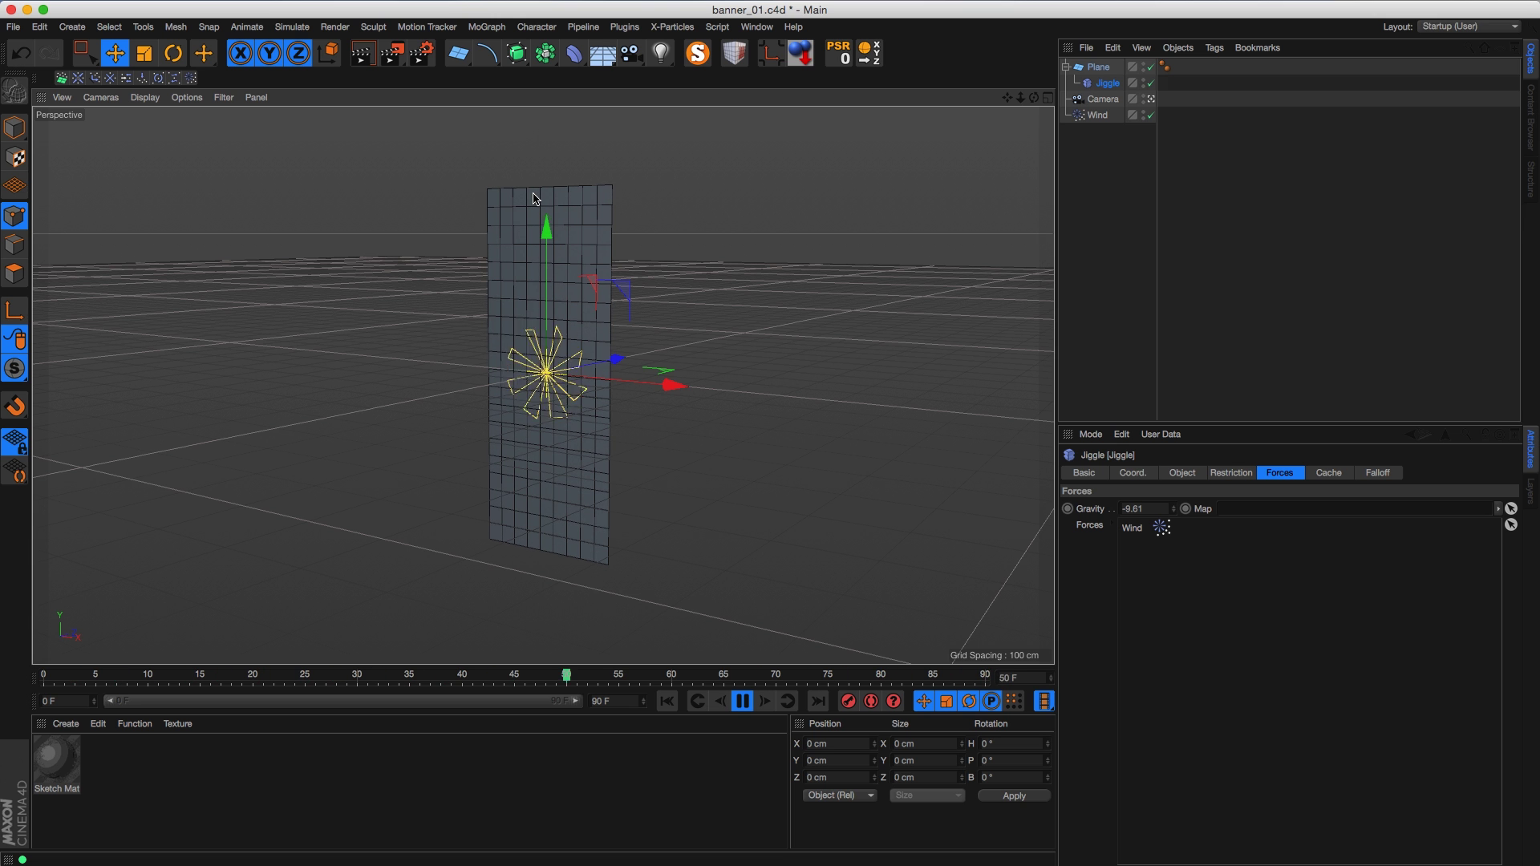
Step: Try a gravity of -100 on the Jiggle deformer, and reset the gravity to 0
double_click(1148, 506)
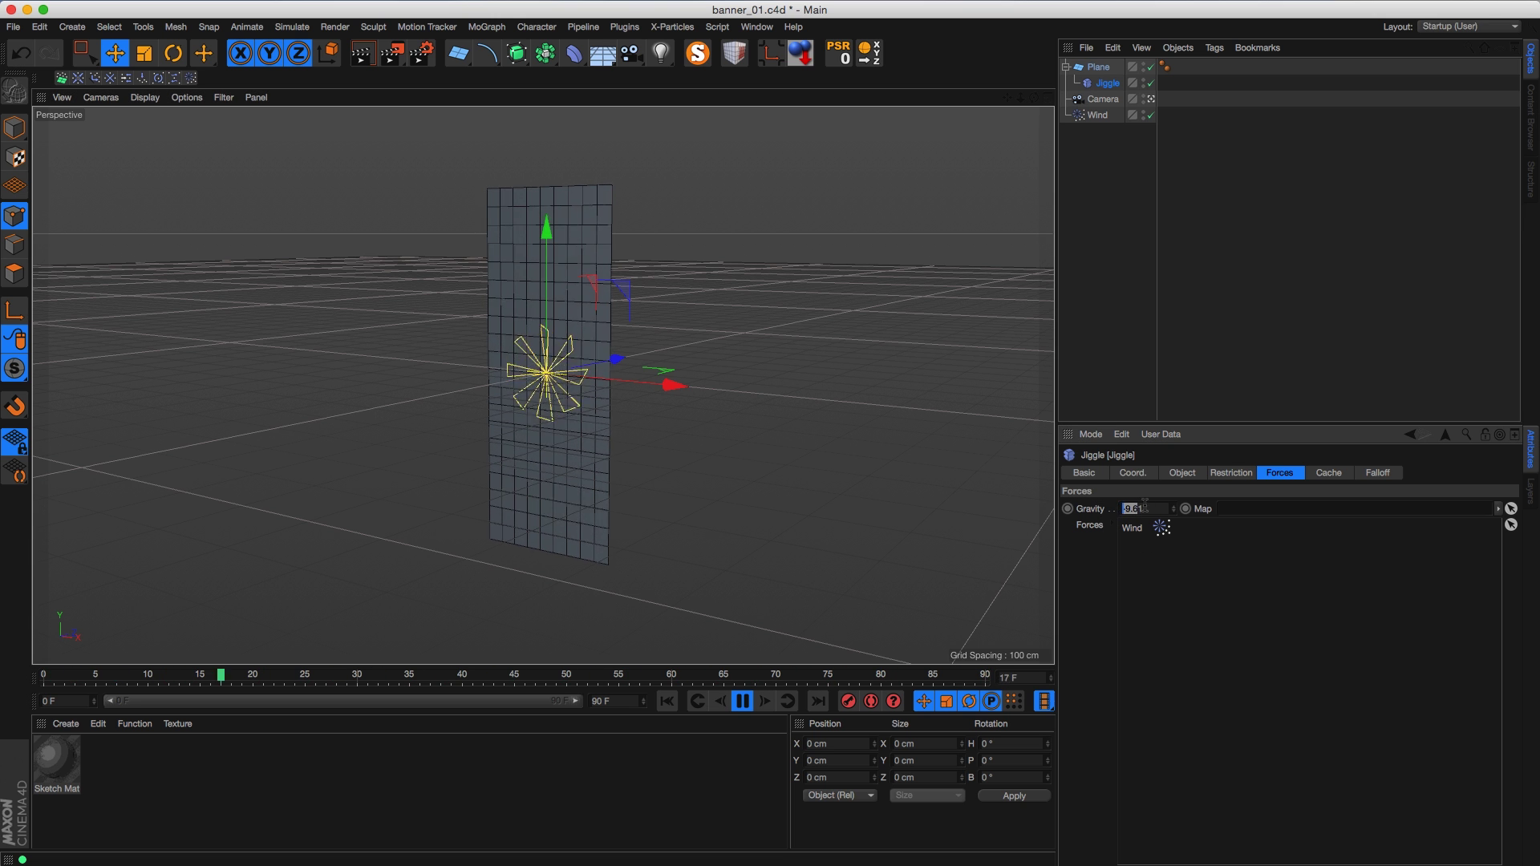
type("-100")
key("Return")
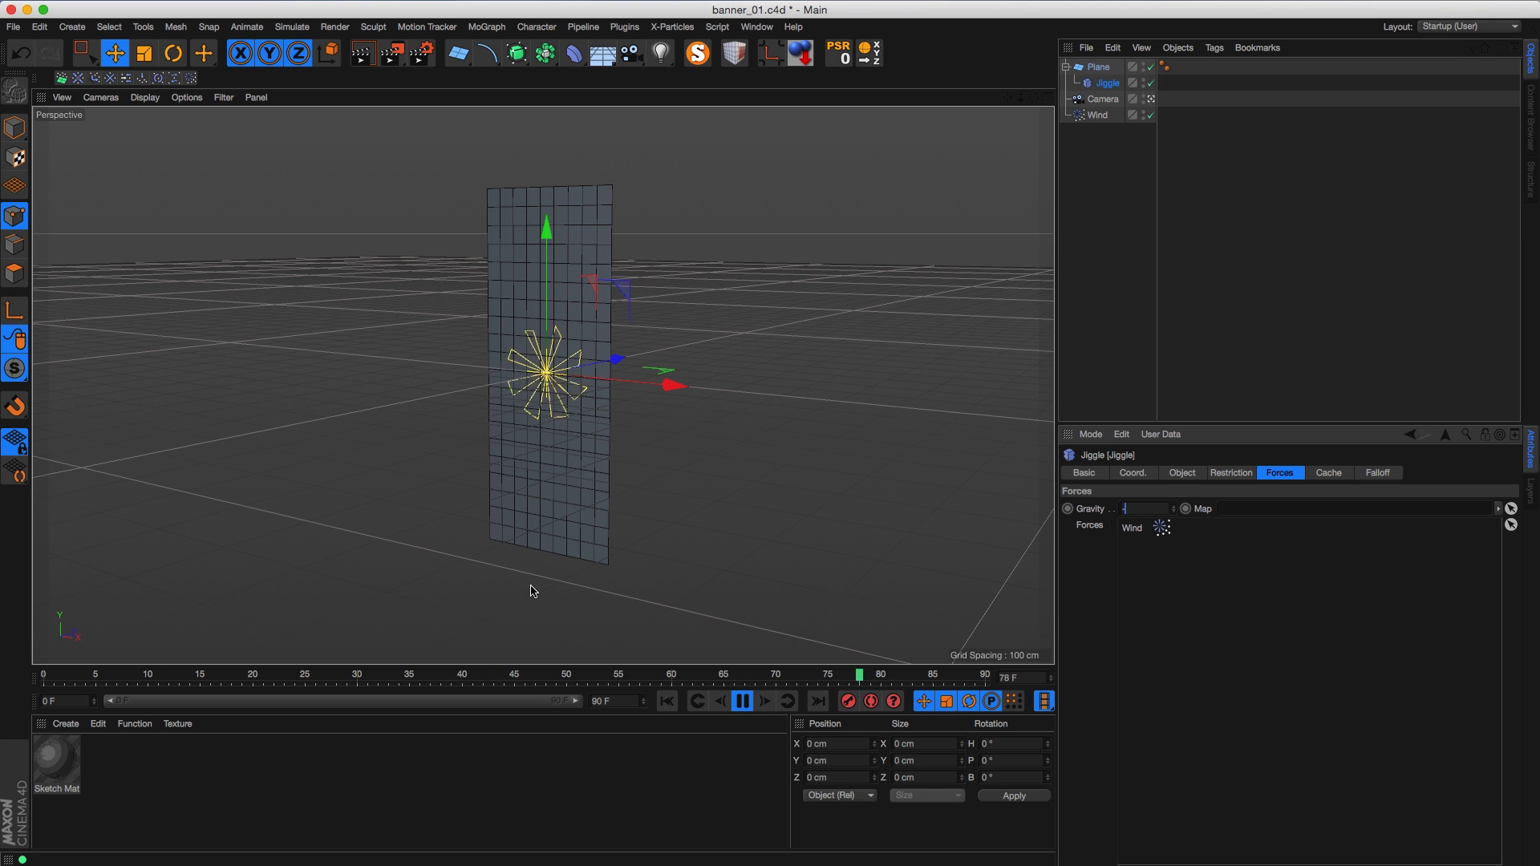
left_click_drag(1151, 509, 1036, 486)
type("00")
key("Return")
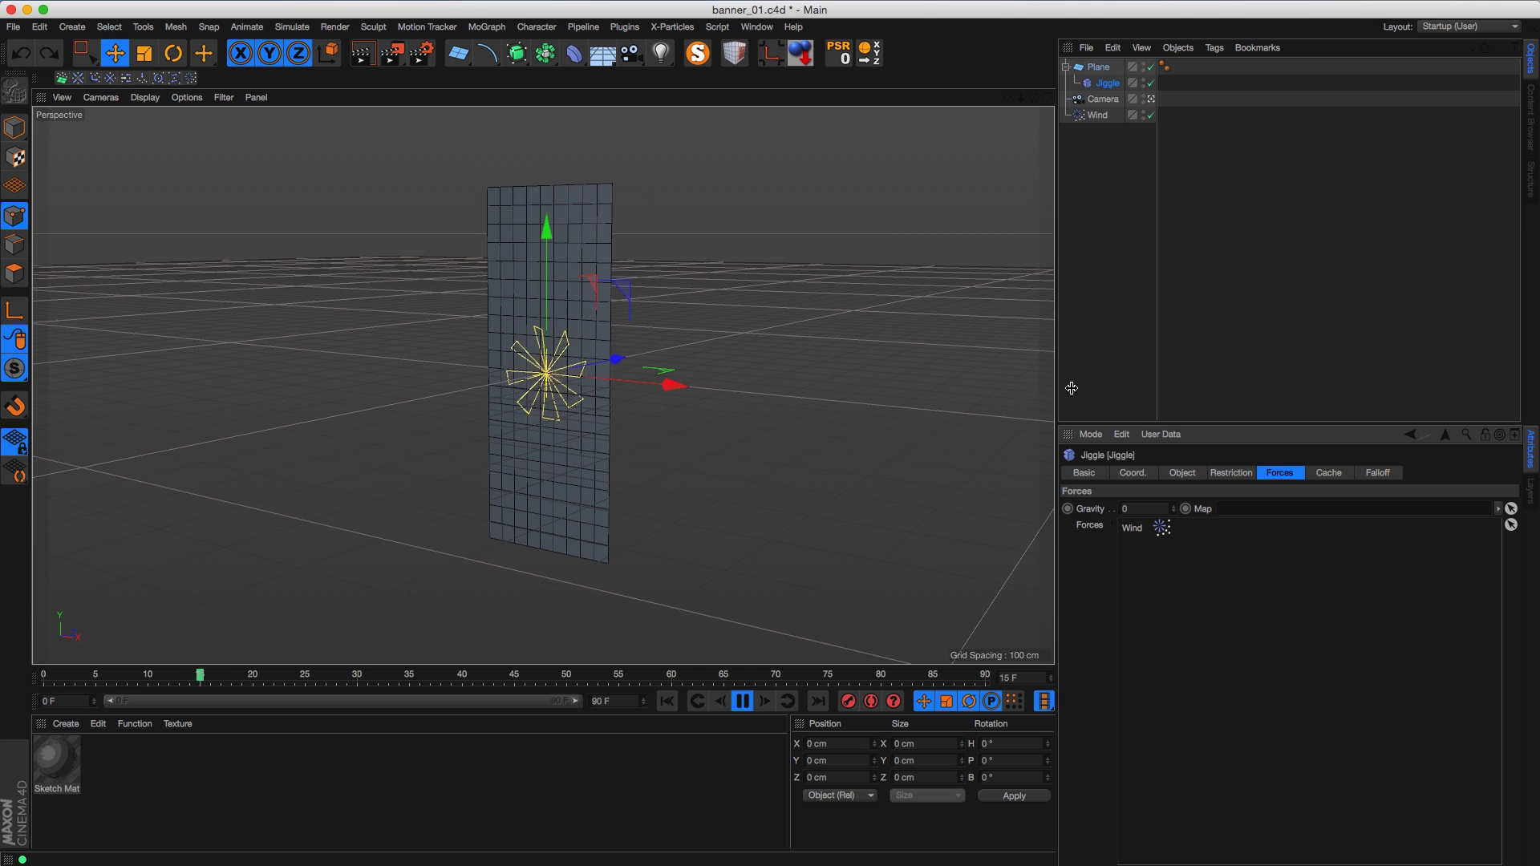
Step: Set the Jiggle deformer's falloff to a Linear shape with -Y orientation and raise the deformer along Y into the plane's upper half
left_click(1377, 474)
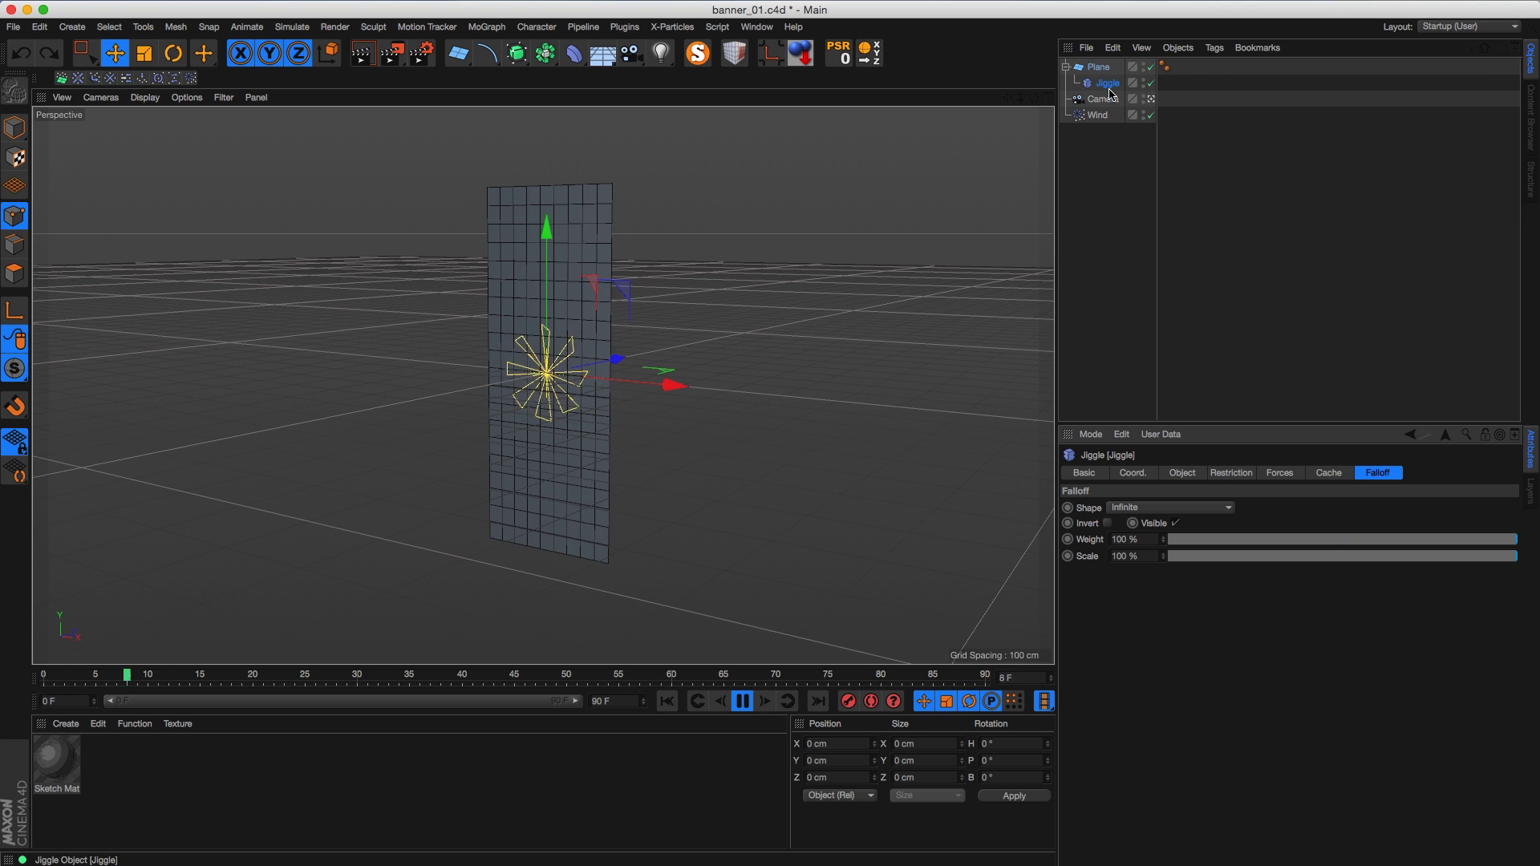
left_click(1155, 507)
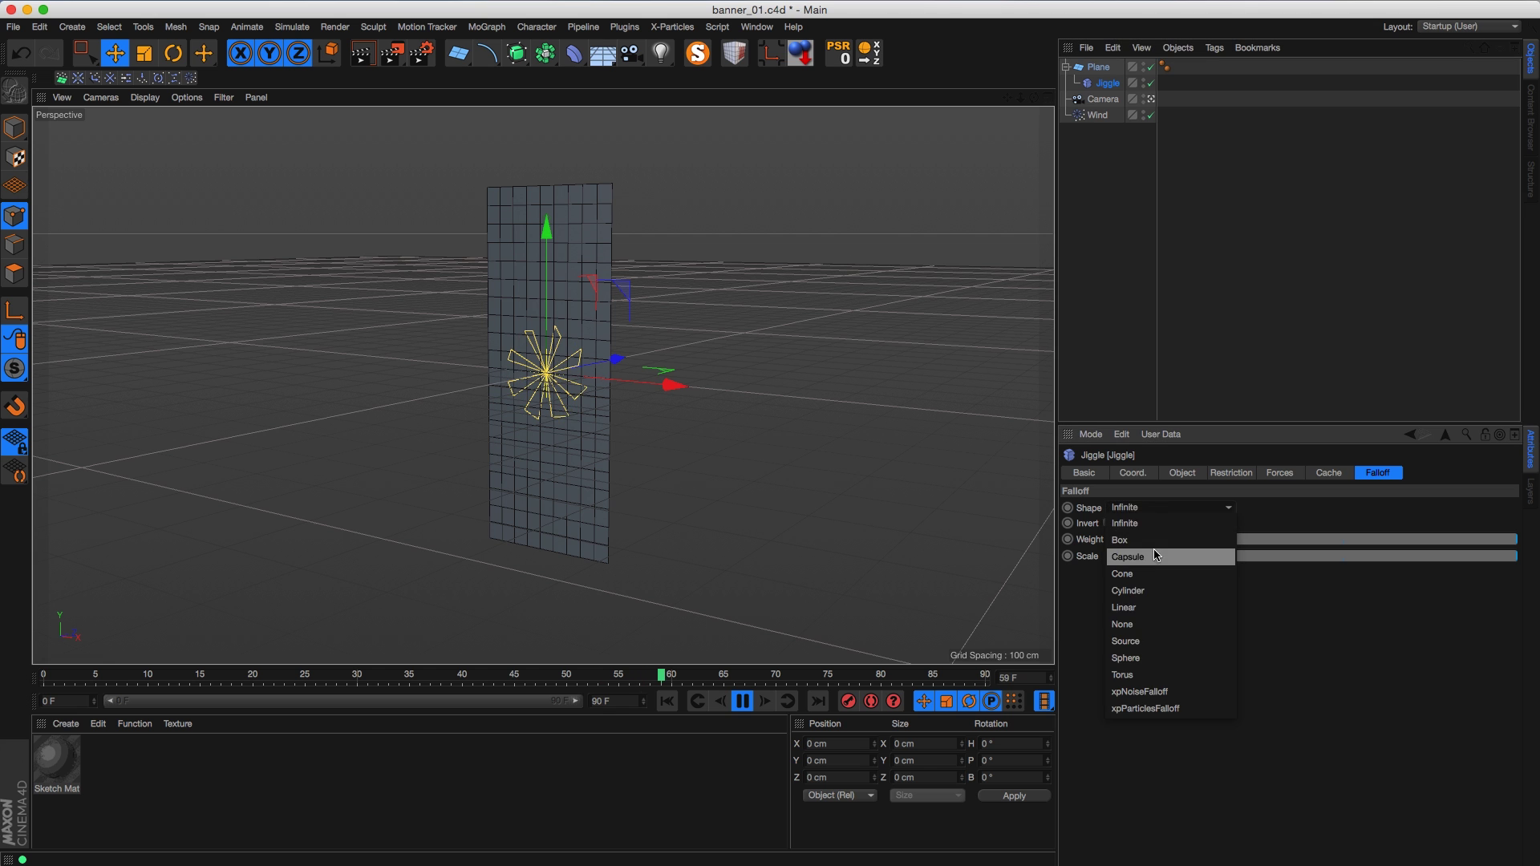
left_click(1163, 619)
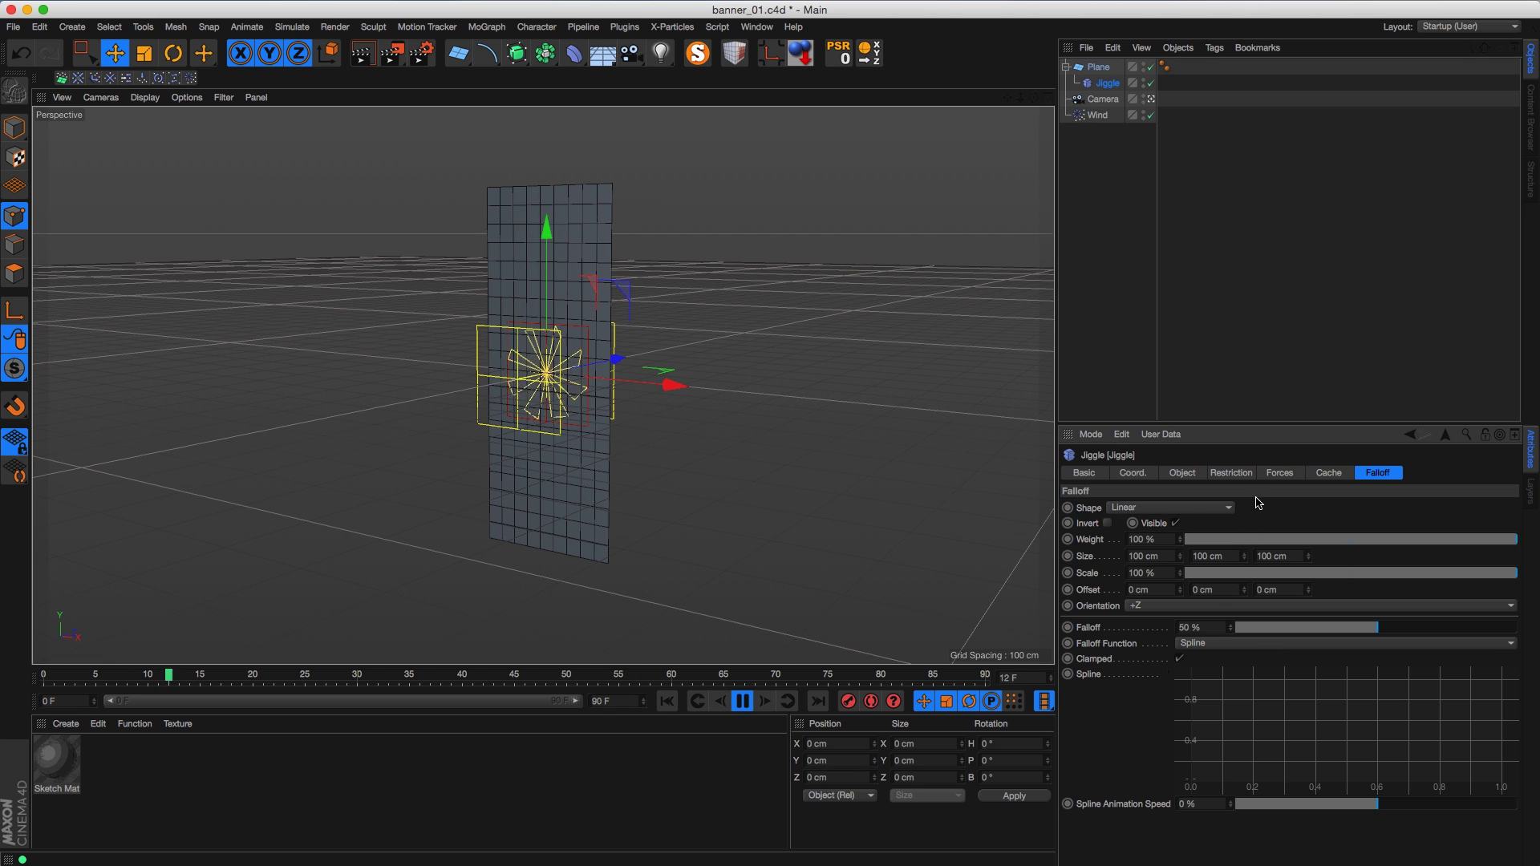
left_click(1187, 607)
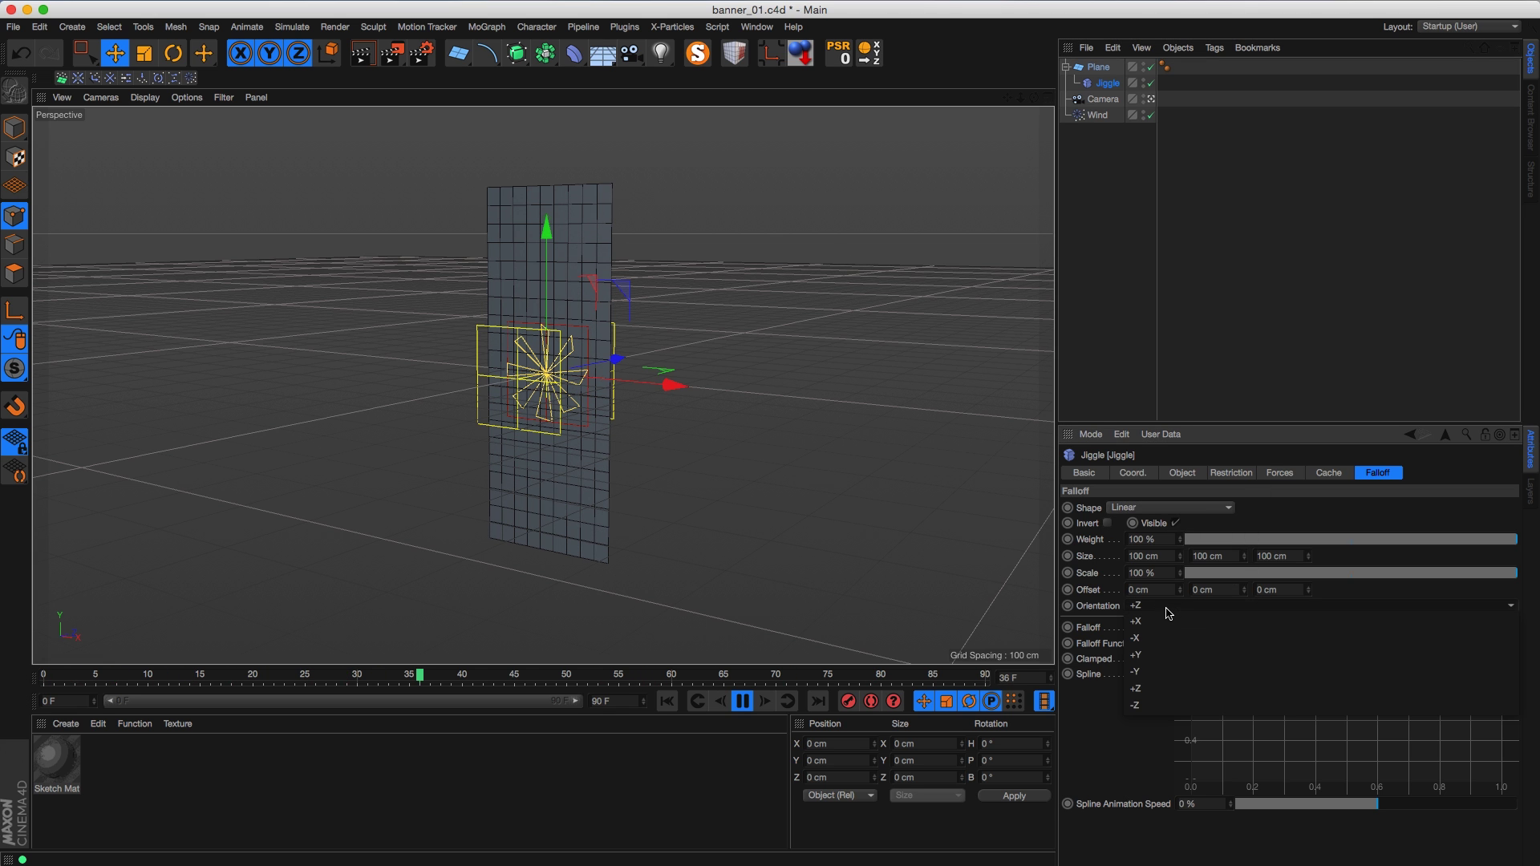
left_click(1165, 690)
left_click_drag(549, 240, 575, 71)
left_click_drag(550, 168, 549, 298)
Step: Set the Wind object's speed to 50 cm
left_click(1097, 115)
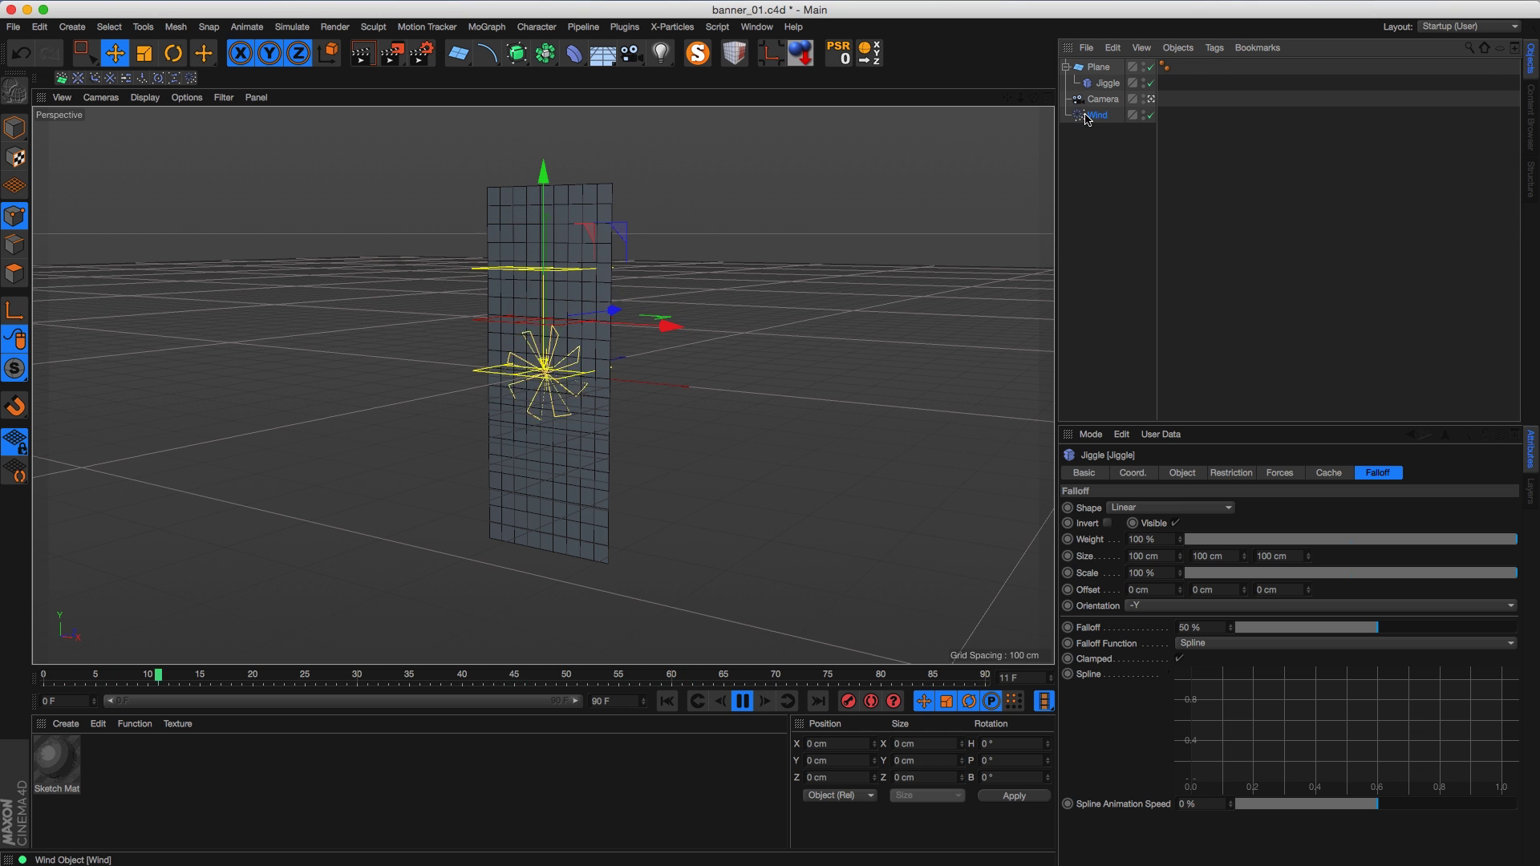
left_click(1143, 473)
left_click(1194, 508)
type("50")
key("Return")
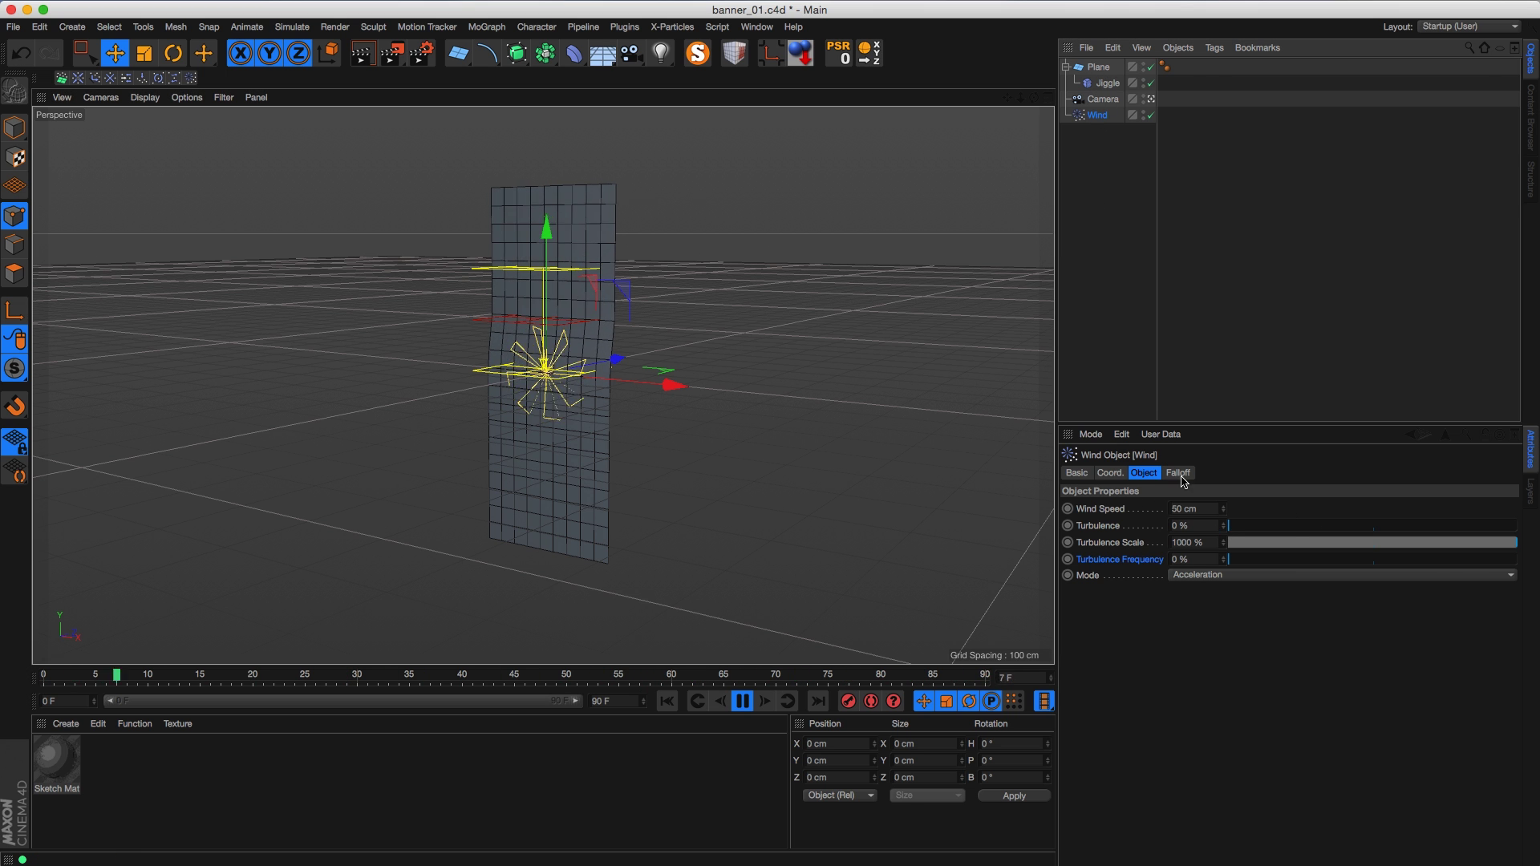
Step: Change the Jiggle's falloff orientation to +Y and raise the deformer until its falloff reaches the plane's upper edge
left_click(1108, 83)
left_click(1379, 473)
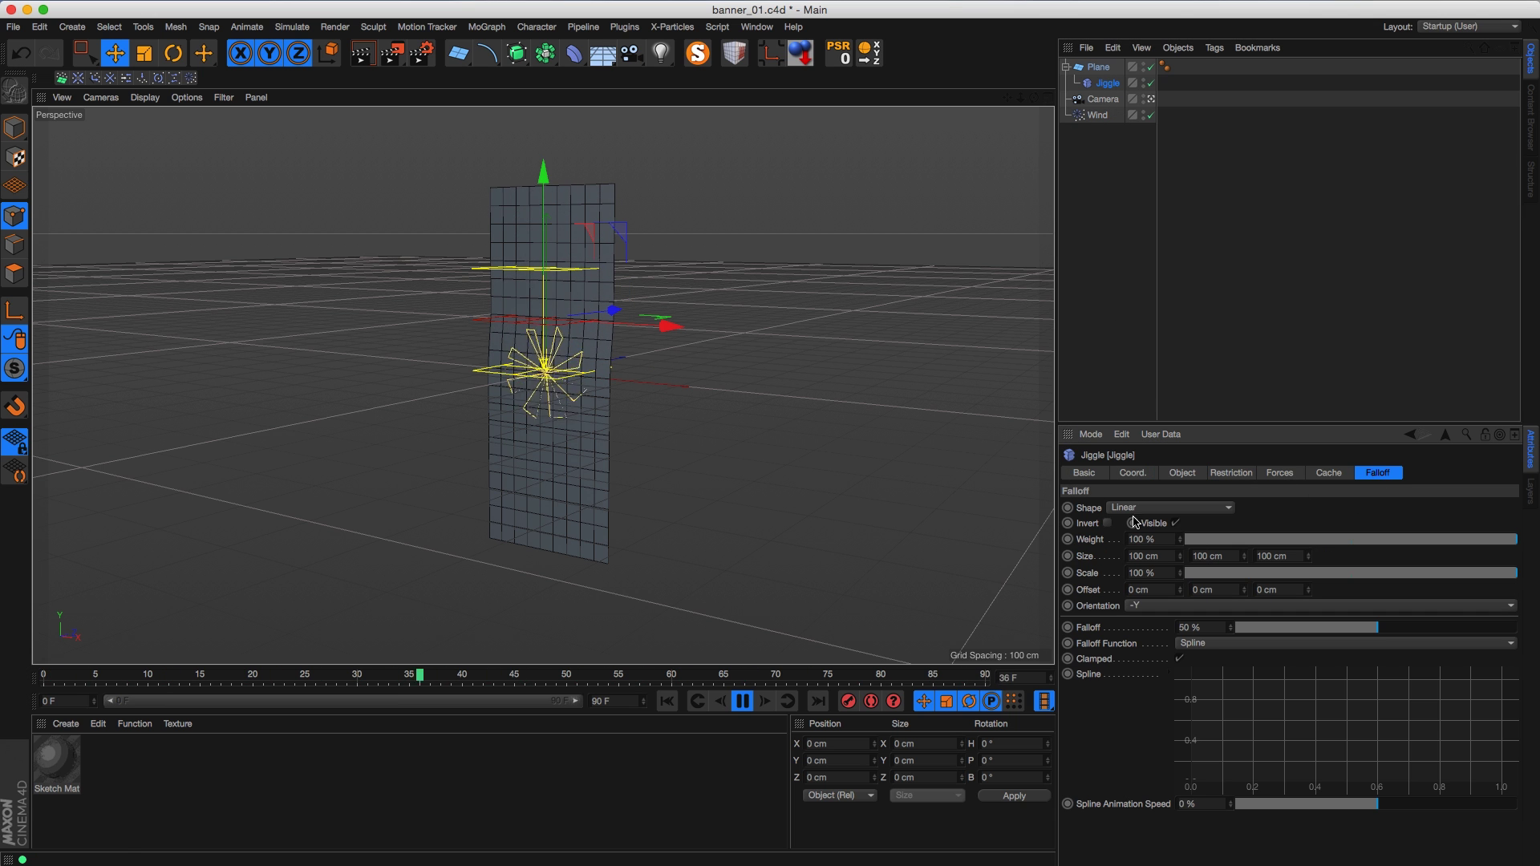
left_click(1138, 606)
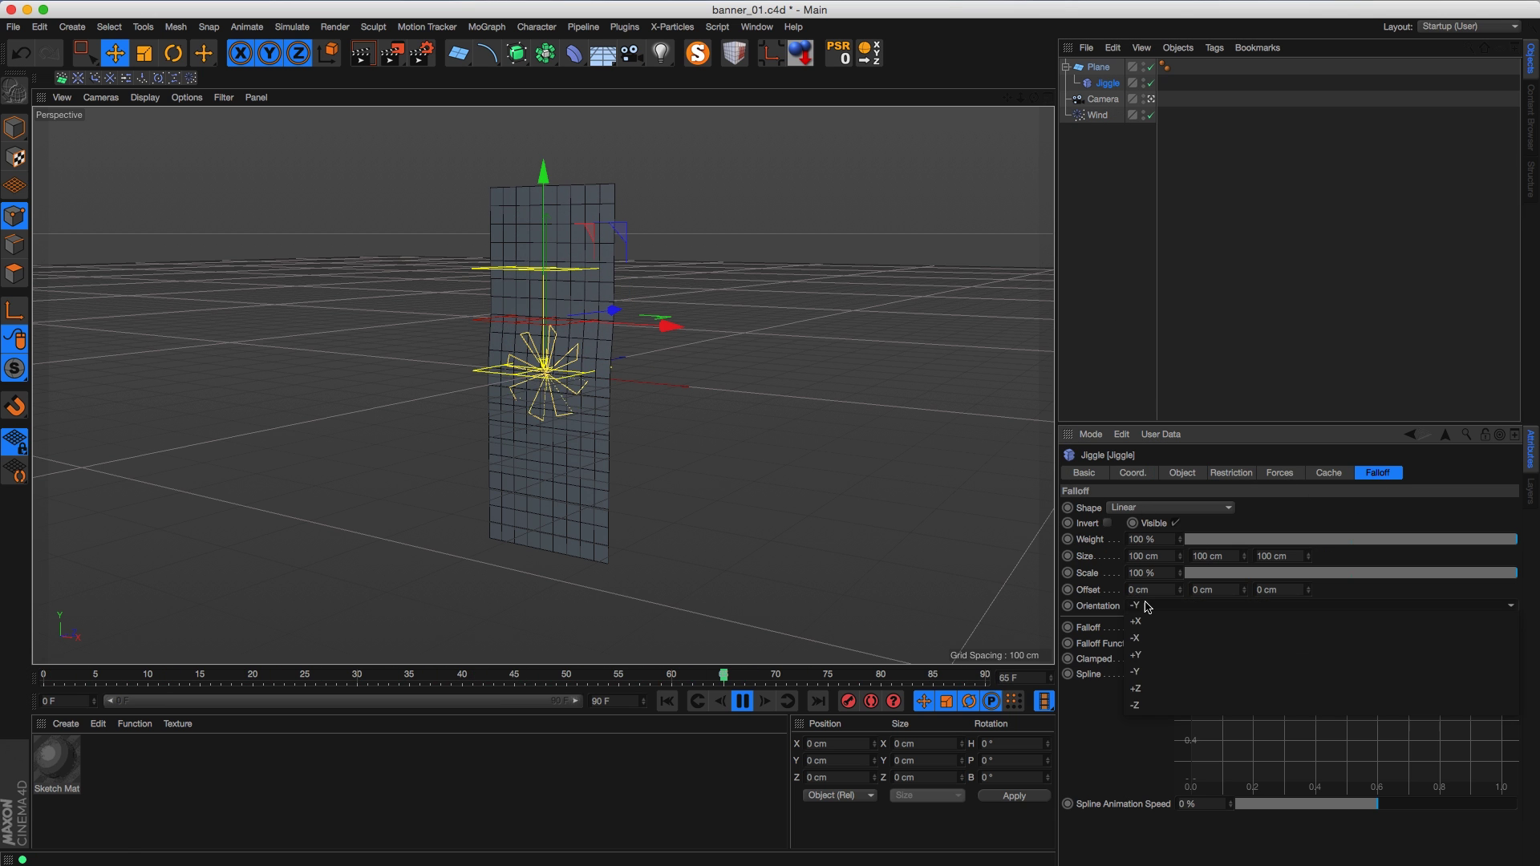
left_click(1161, 657)
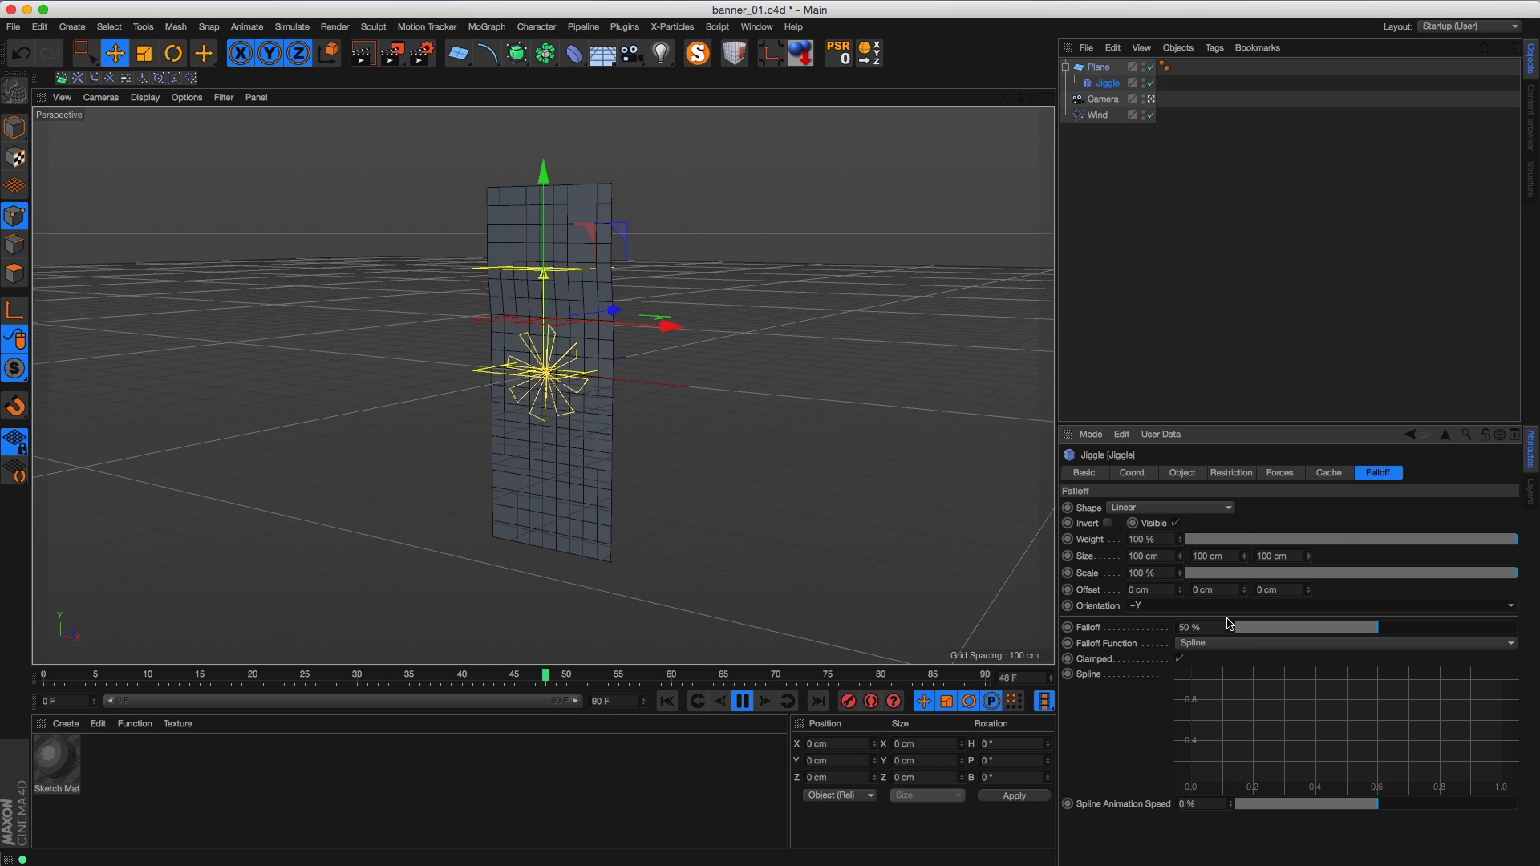
left_click_drag(533, 225, 543, 168)
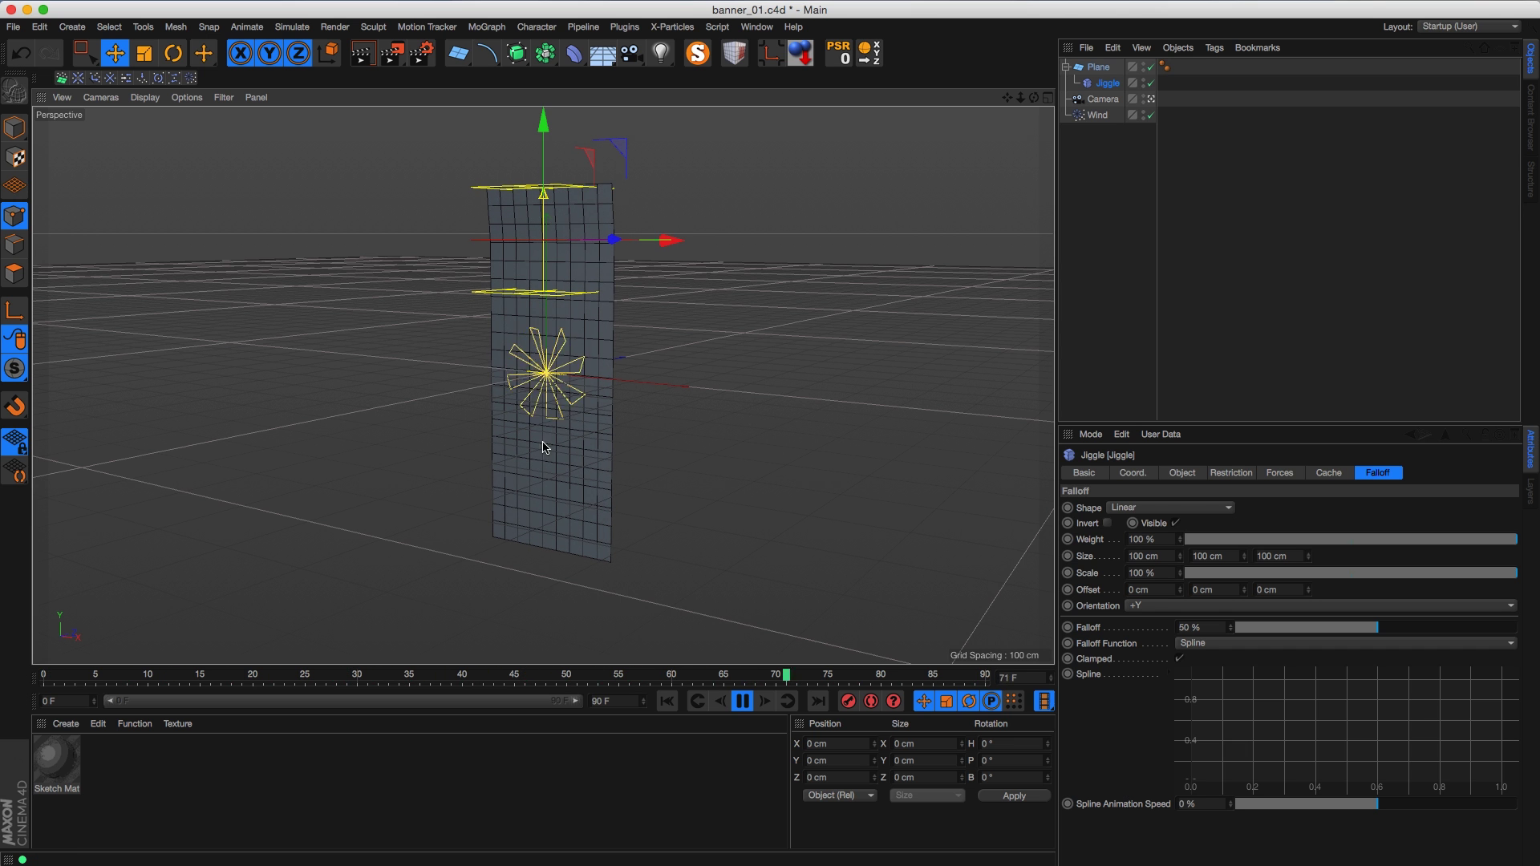
Step: Set the Jiggle's falloff to 100 % and its Y size to 267 cm, and lower the deformer to match the plane's upper edge
left_click_drag(1376, 627, 1519, 627)
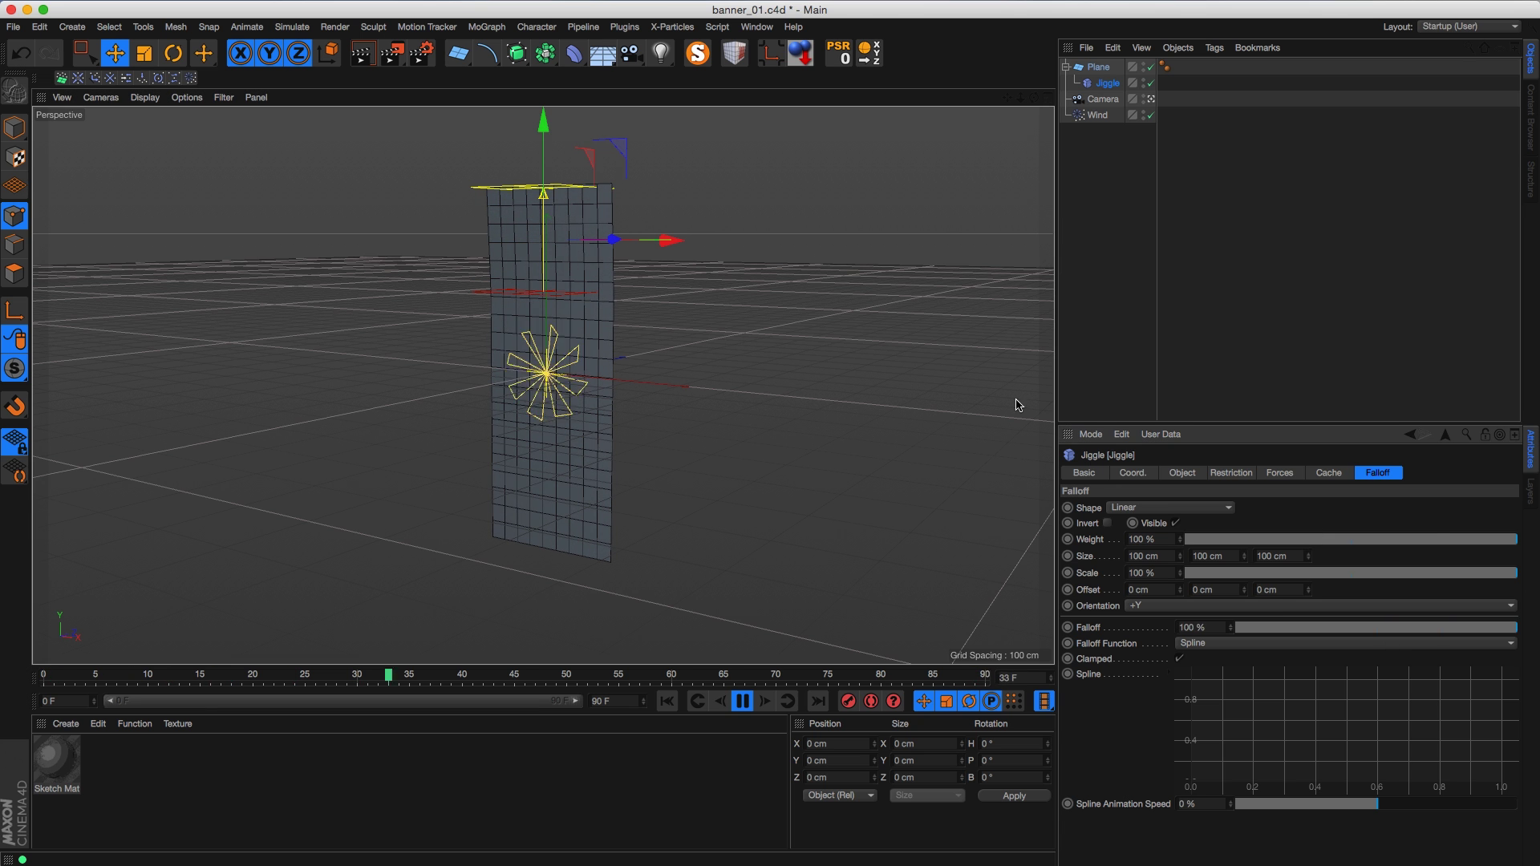
left_click_drag(1244, 556, 1254, 425)
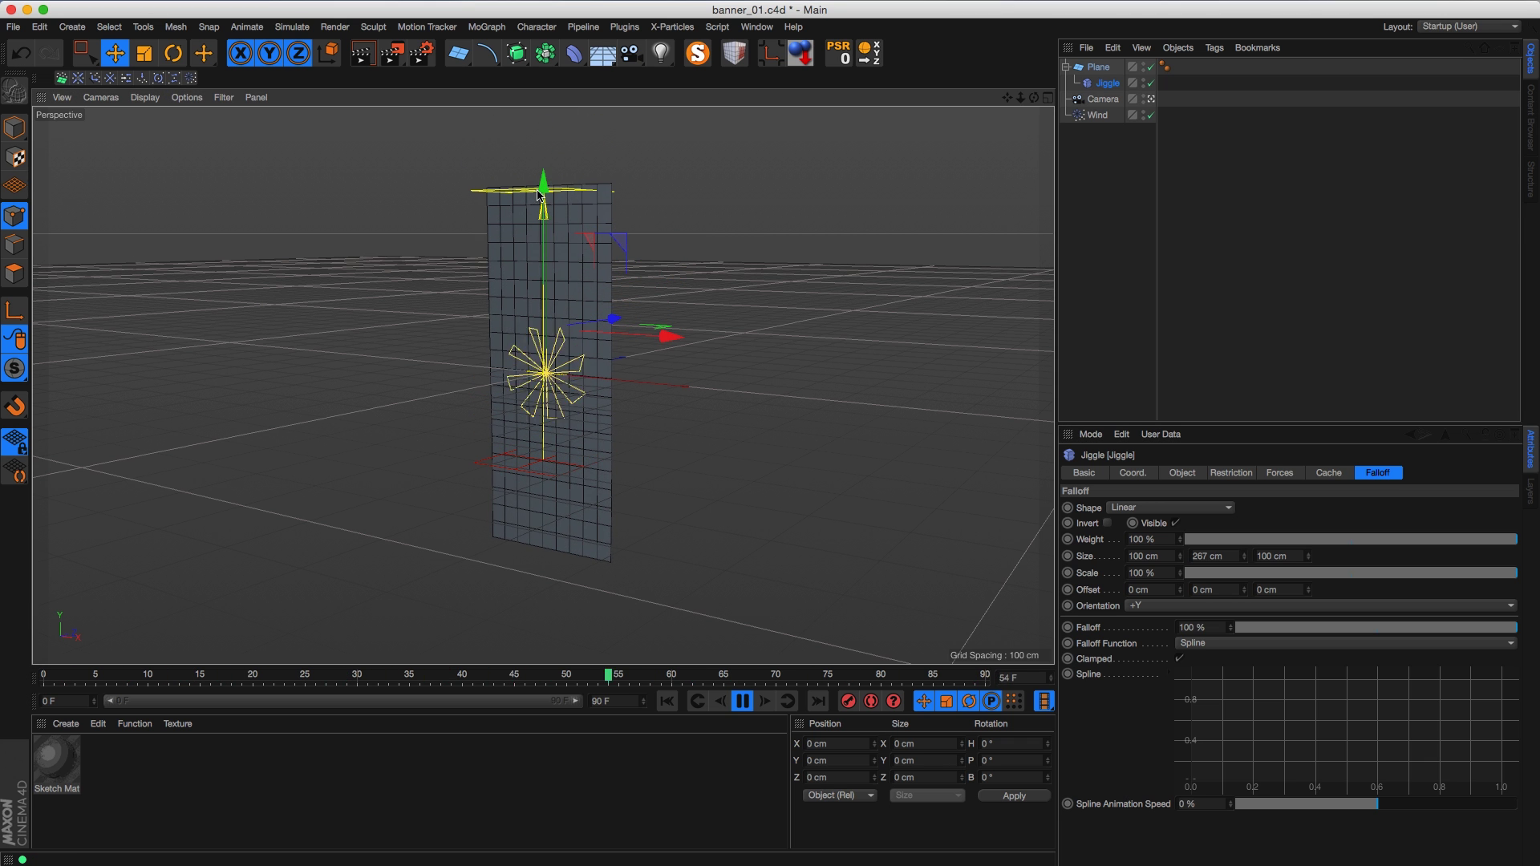
mouse_move(548, 250)
left_mouse_down("alt")
mouse_move(548, 310)
mouse_move(553, 258)
left_mouse_up("alt")
Step: Set the Wind object's speed to 70 cm and its turbulence to 50 %
left_click(1084, 117)
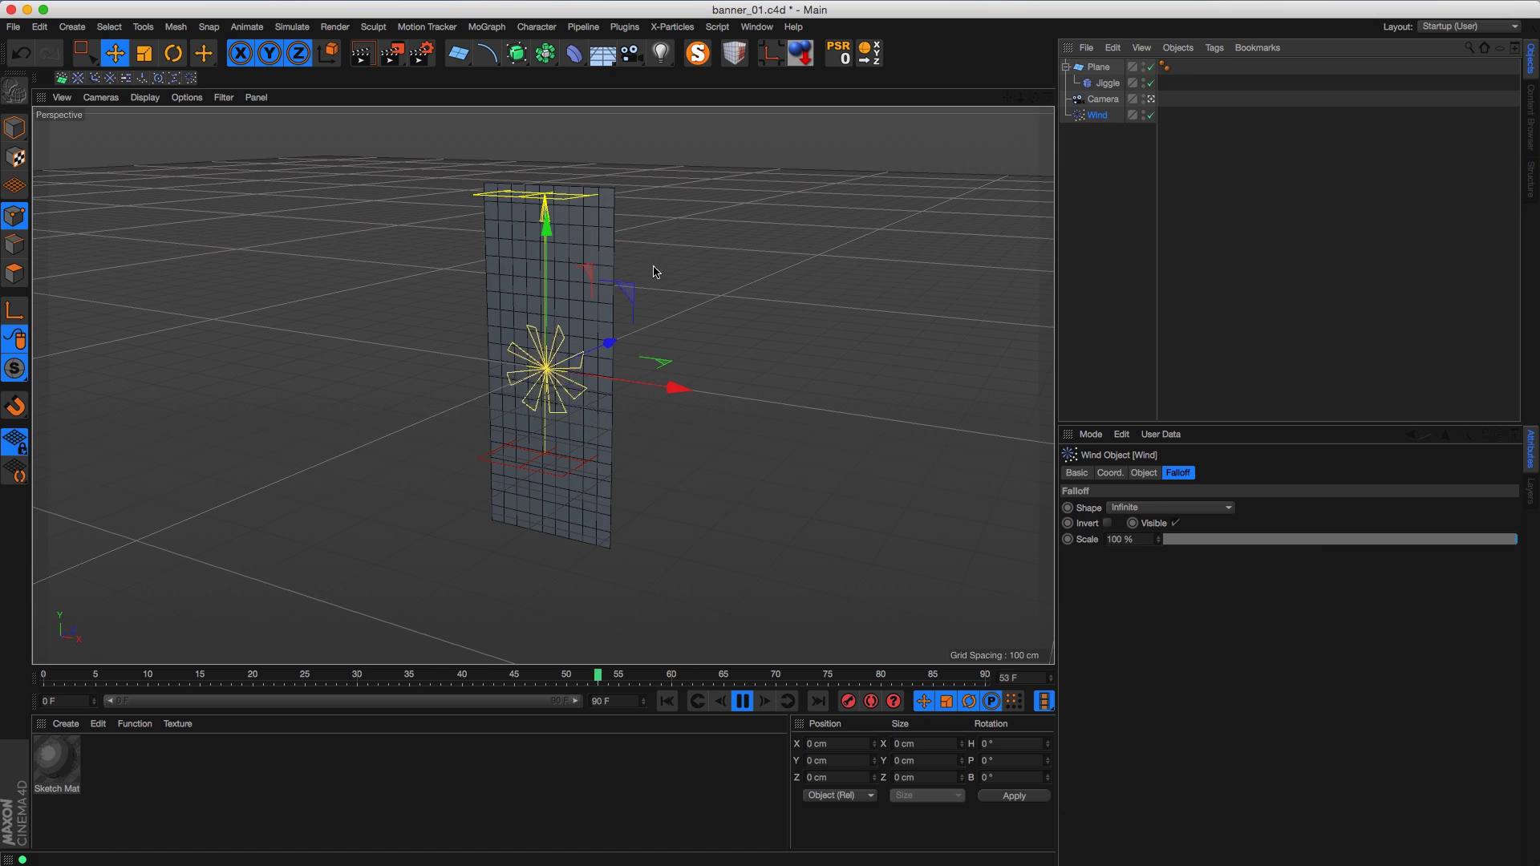
left_click(1105, 83)
left_click(1098, 116)
left_click(1144, 474)
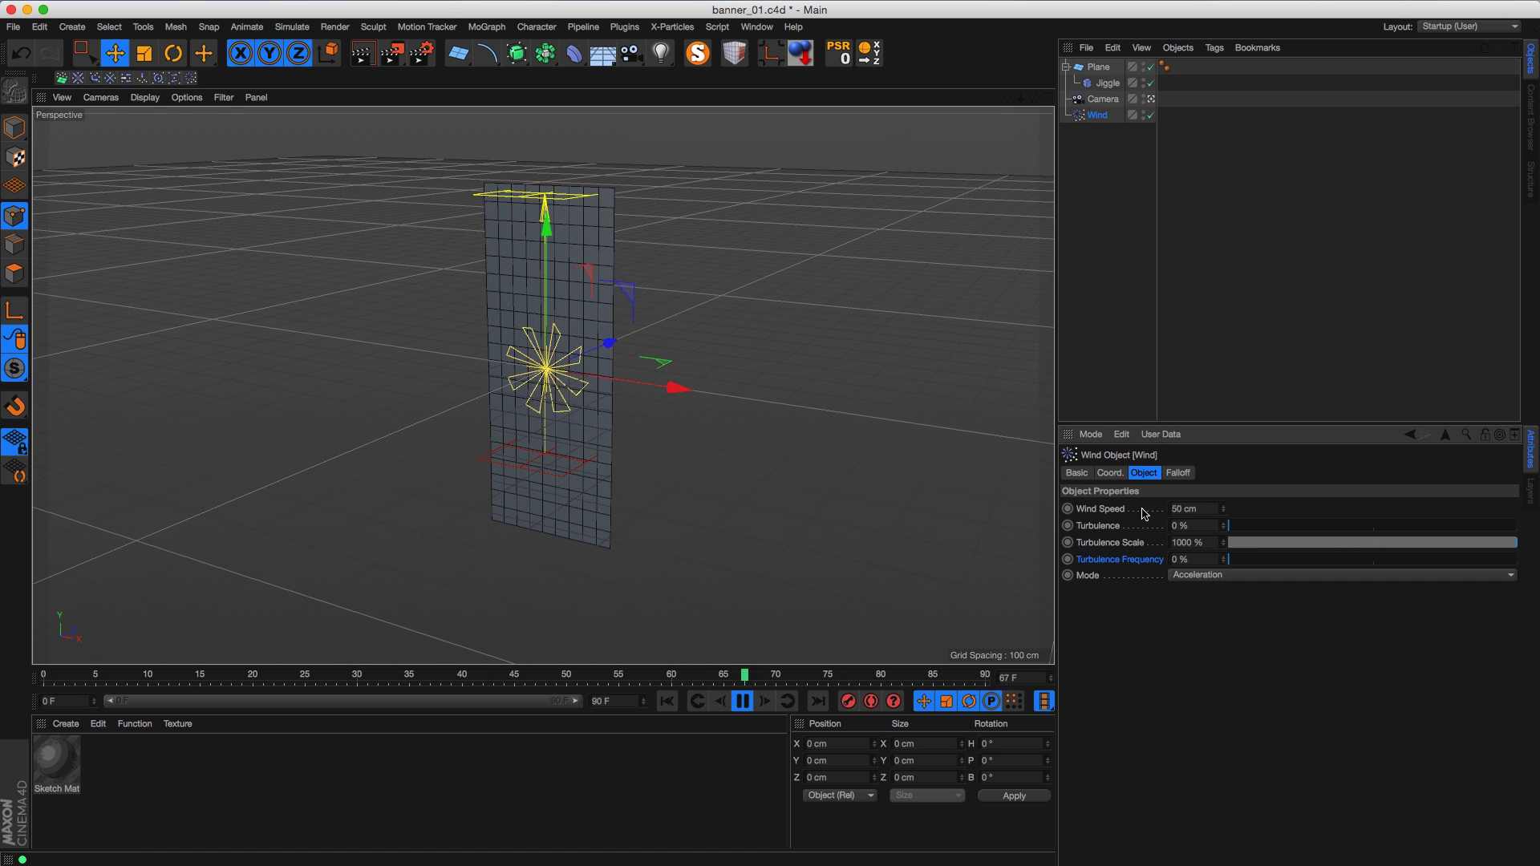
left_click(1208, 509)
type("7")
left_click_drag(1271, 527, 1299, 527)
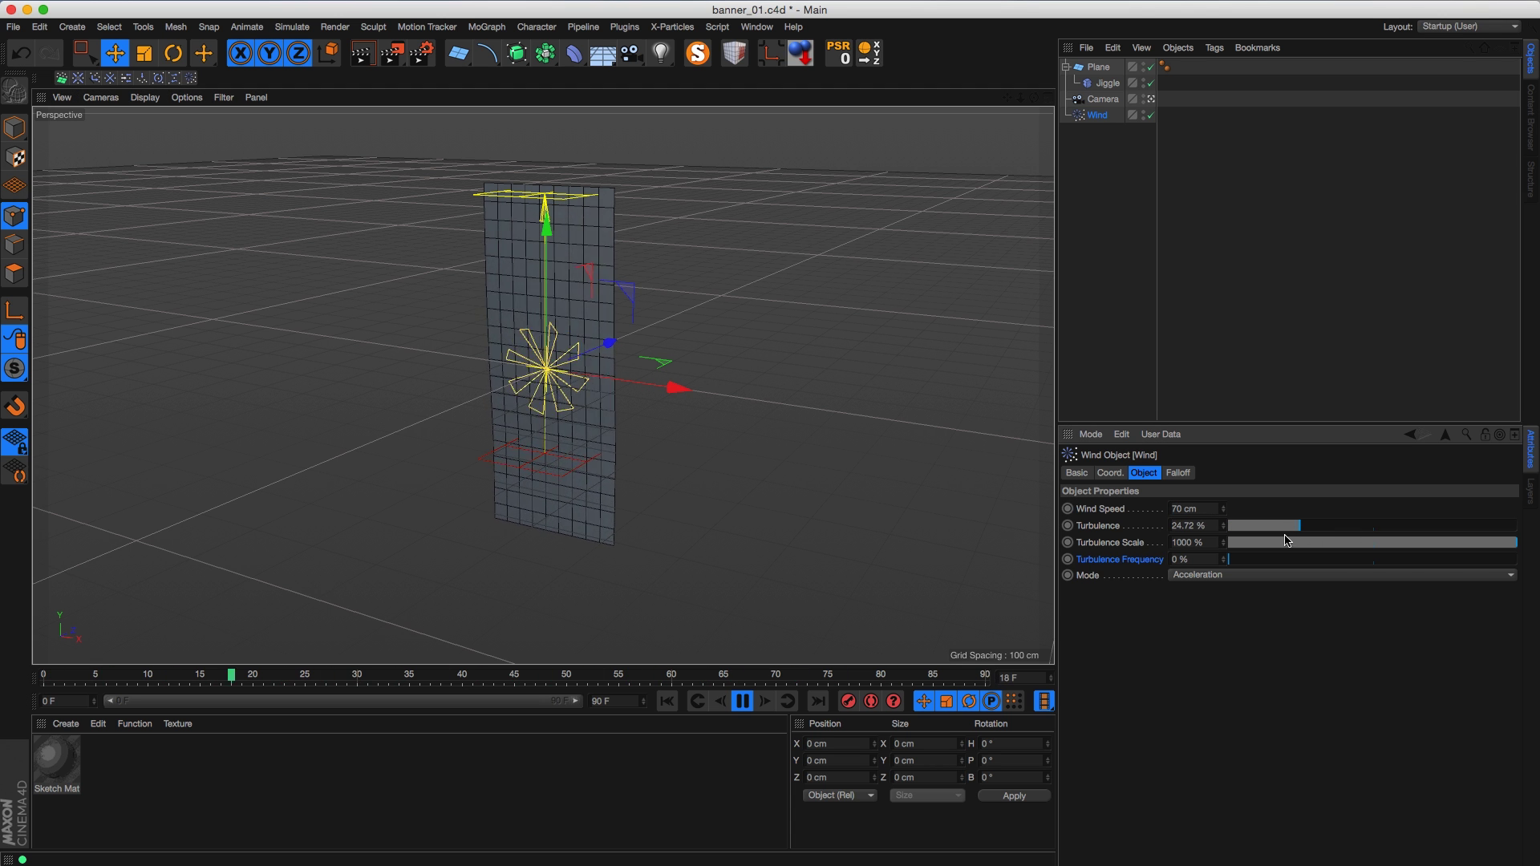
left_click_drag(584, 485, 620, 475, "alt")
double_click(1192, 527)
type("50")
key("Return")
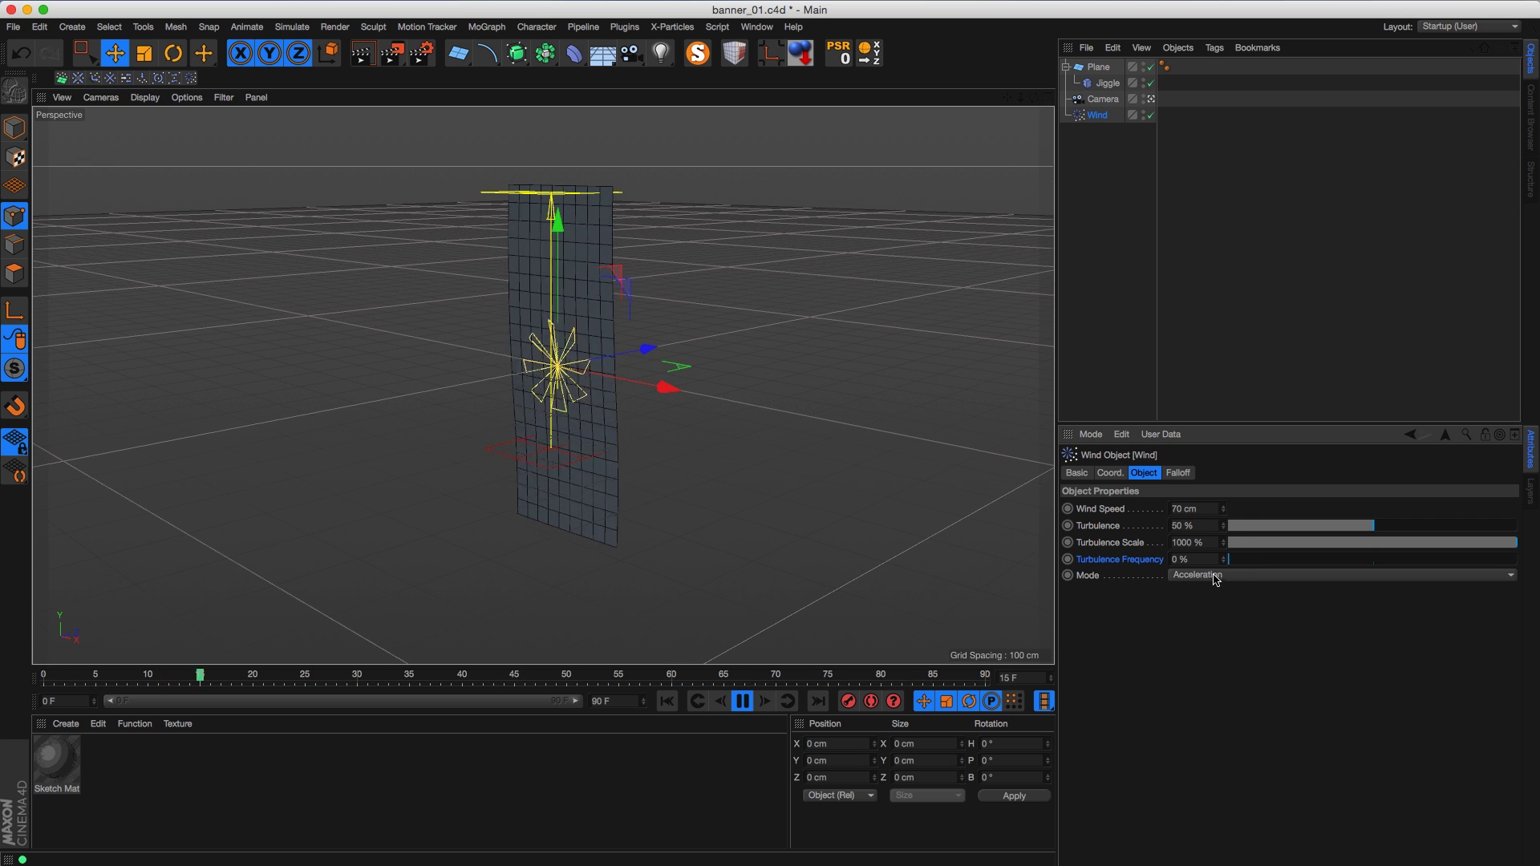
Step: Try Wind turbulence scales of 280.39 % and 50 %
left_click(1309, 543)
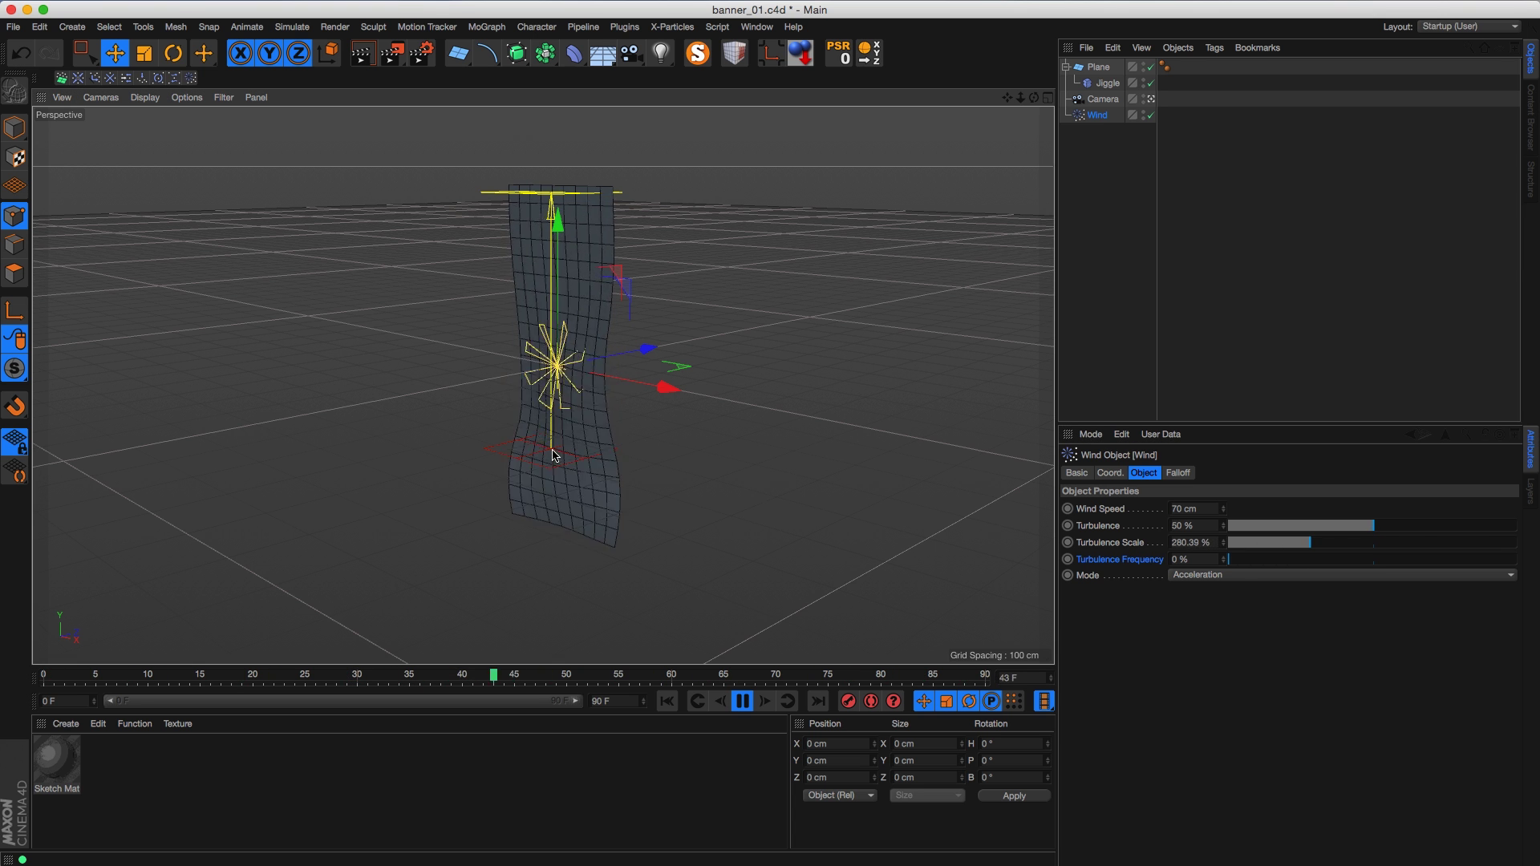
left_click_drag(505, 314, 541, 304, "alt")
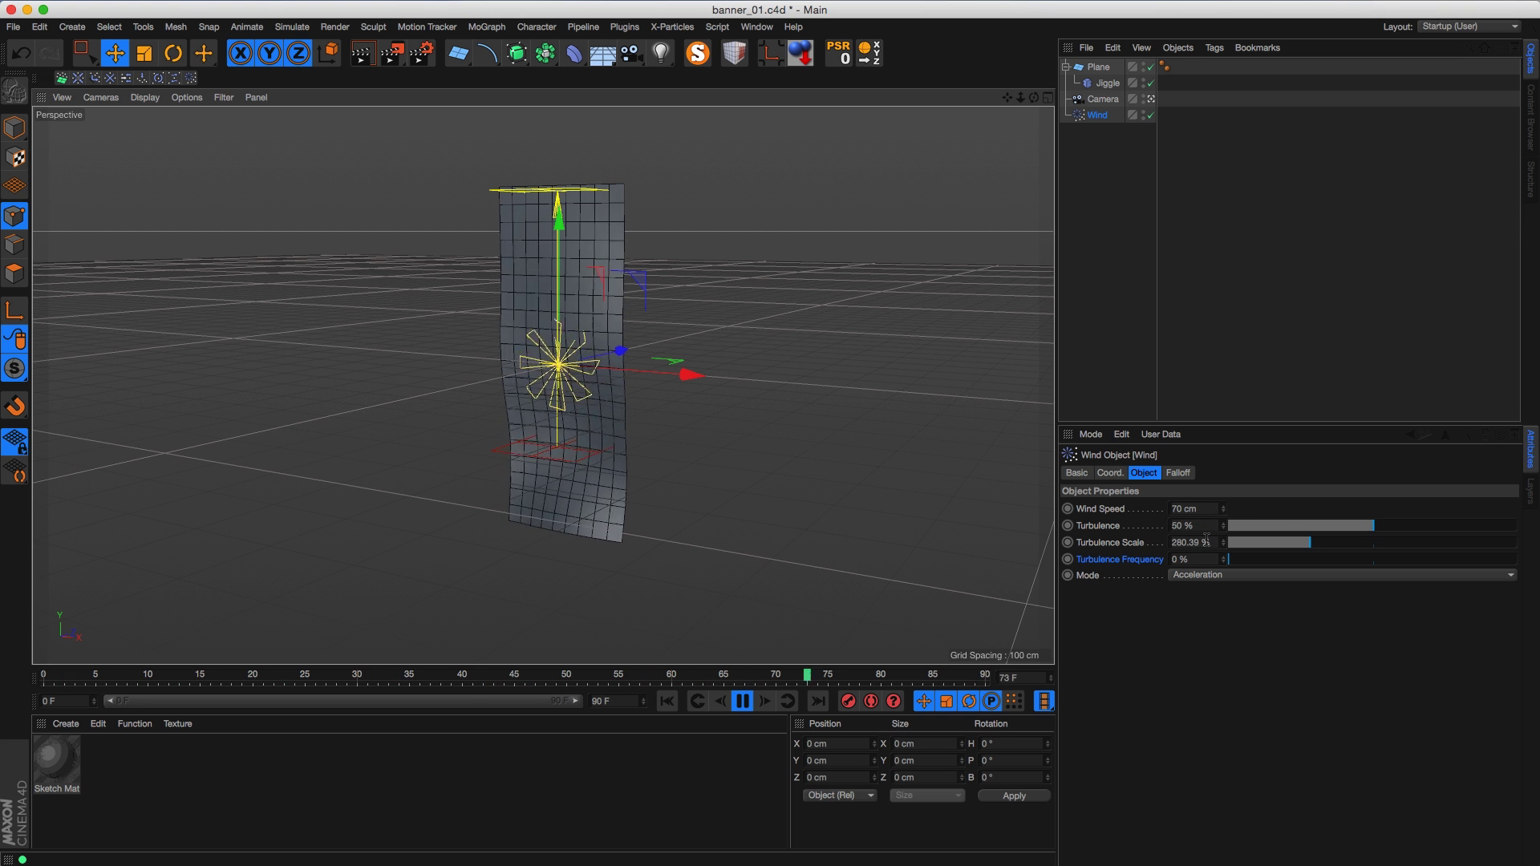
left_click(1195, 542)
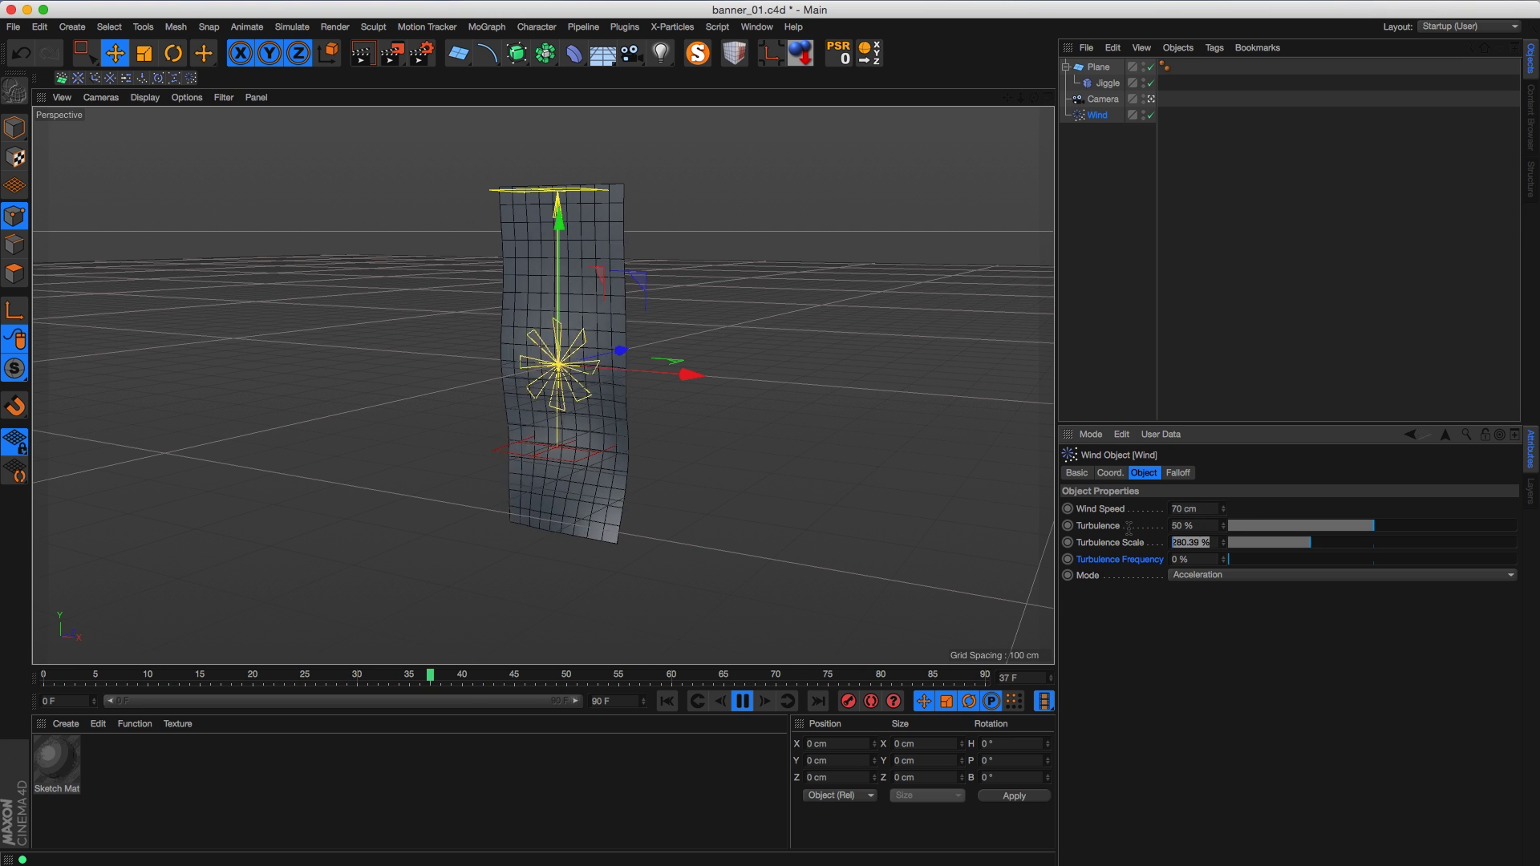
type("50")
key("Return")
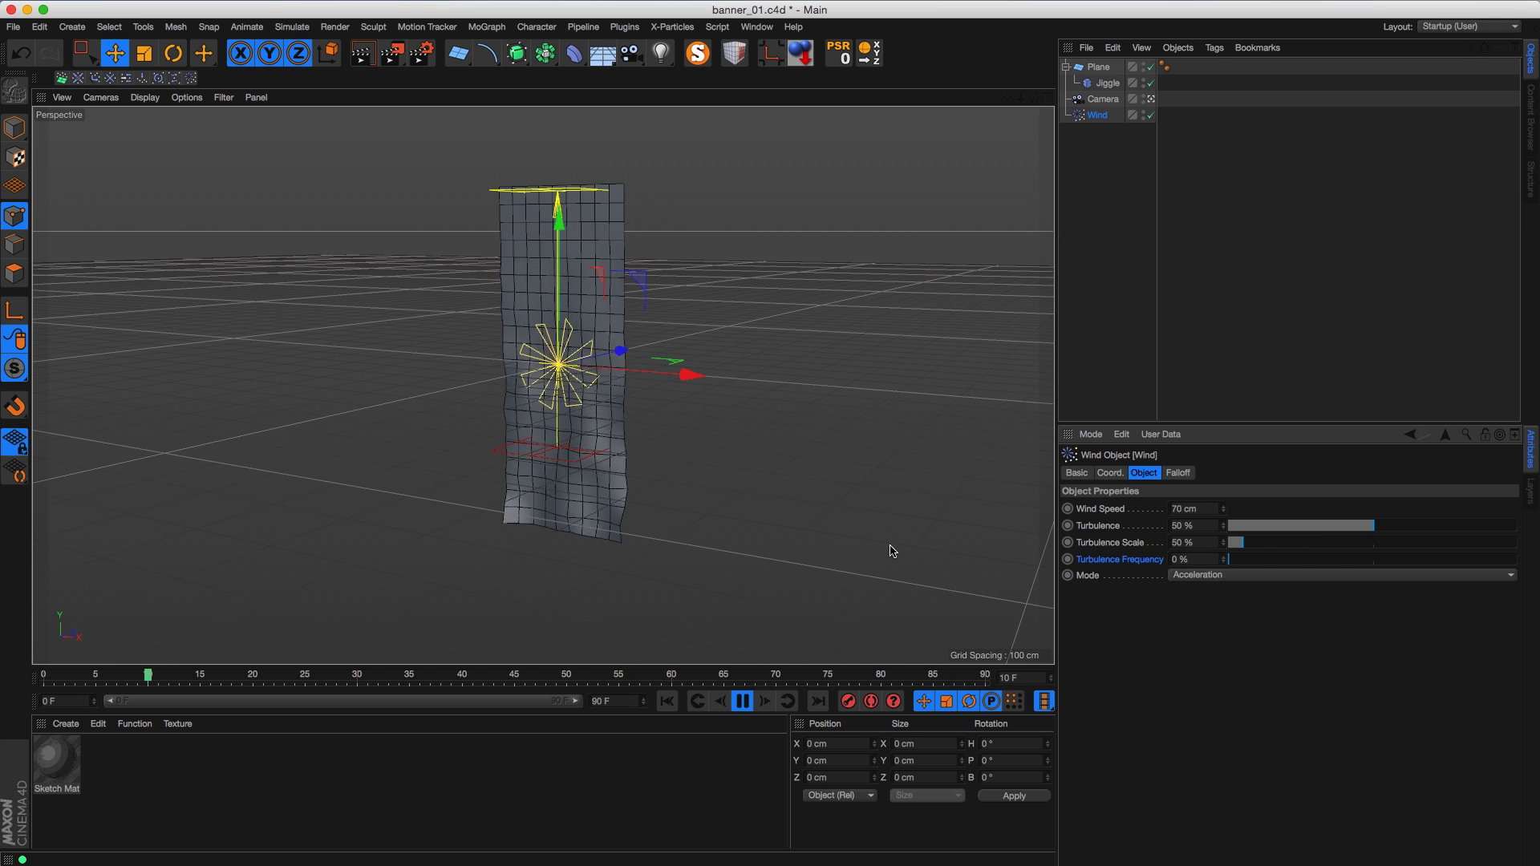
Step: Set the Wind's turbulence scale to 200 %
double_click(1189, 545)
type("200")
key("Return")
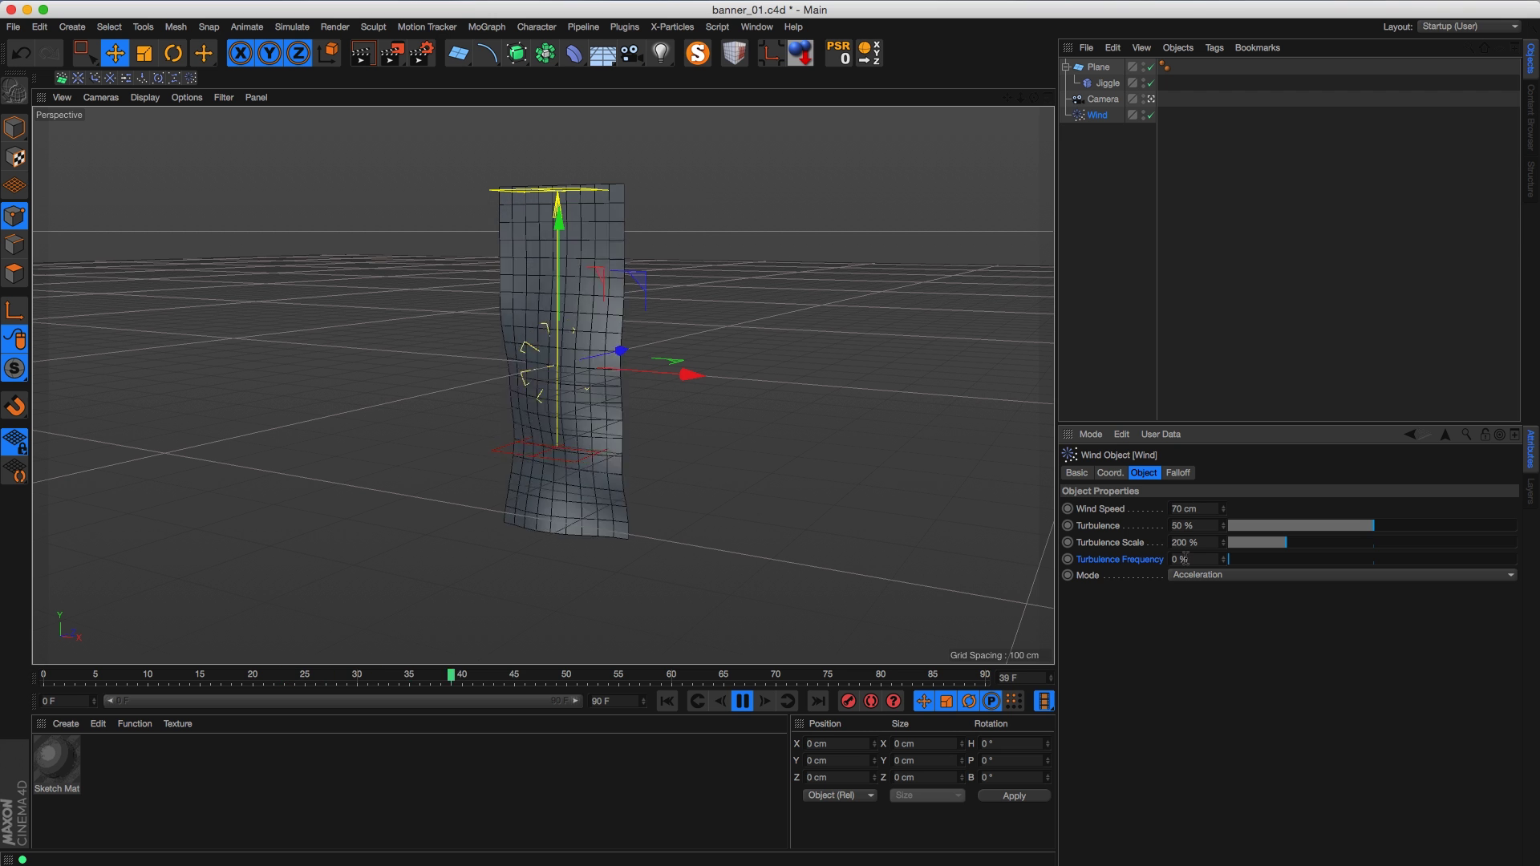
Step: Try a wind speed of 50 cm, reduce it to 35 cm, and set the turbulence frequency to about 26 %
left_click(1191, 508)
type("50")
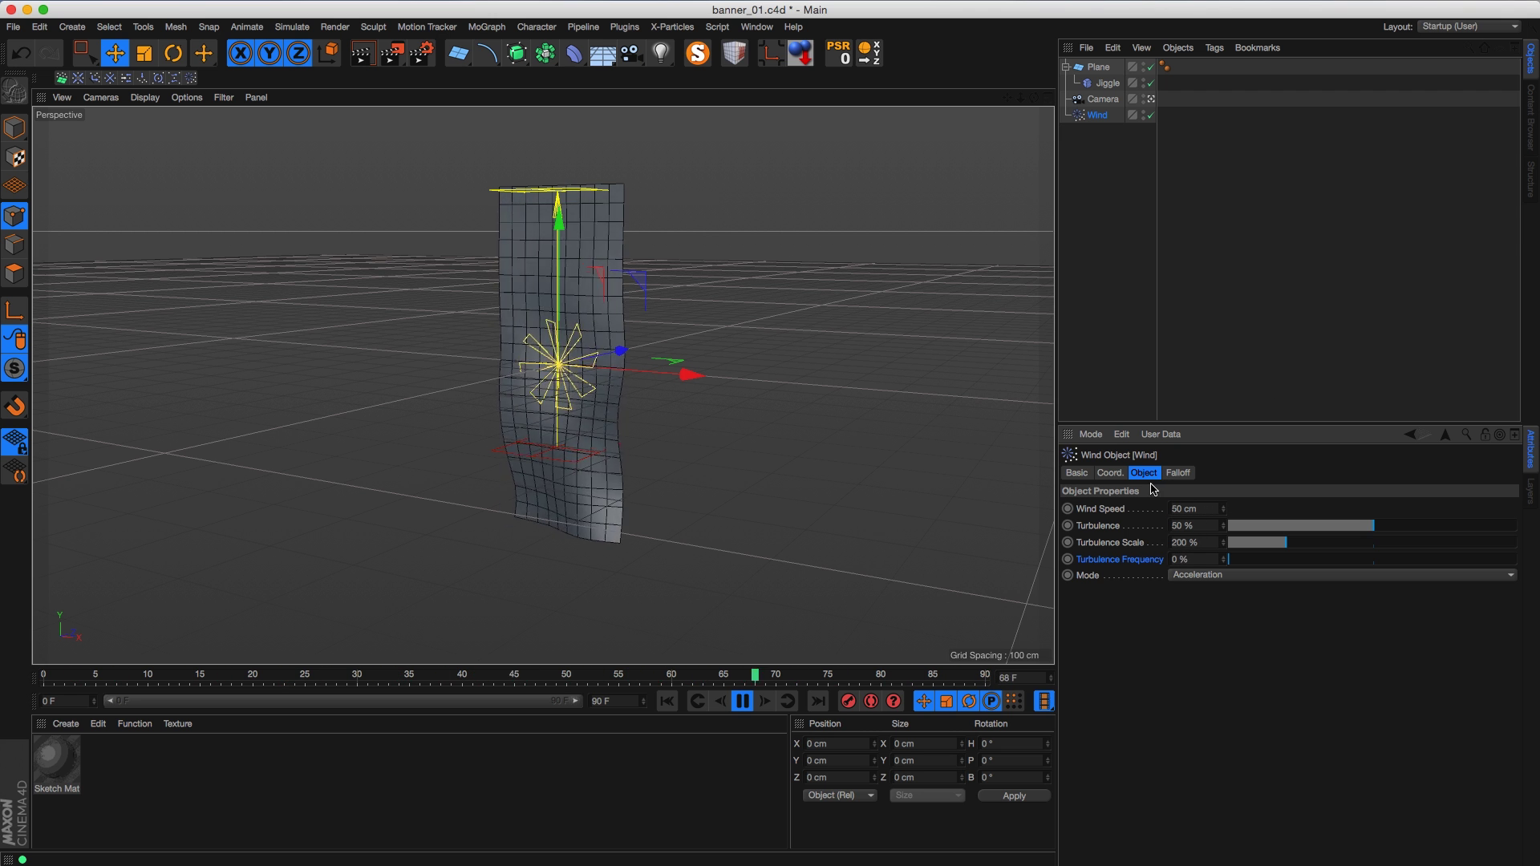
left_click(1195, 508)
type("3")
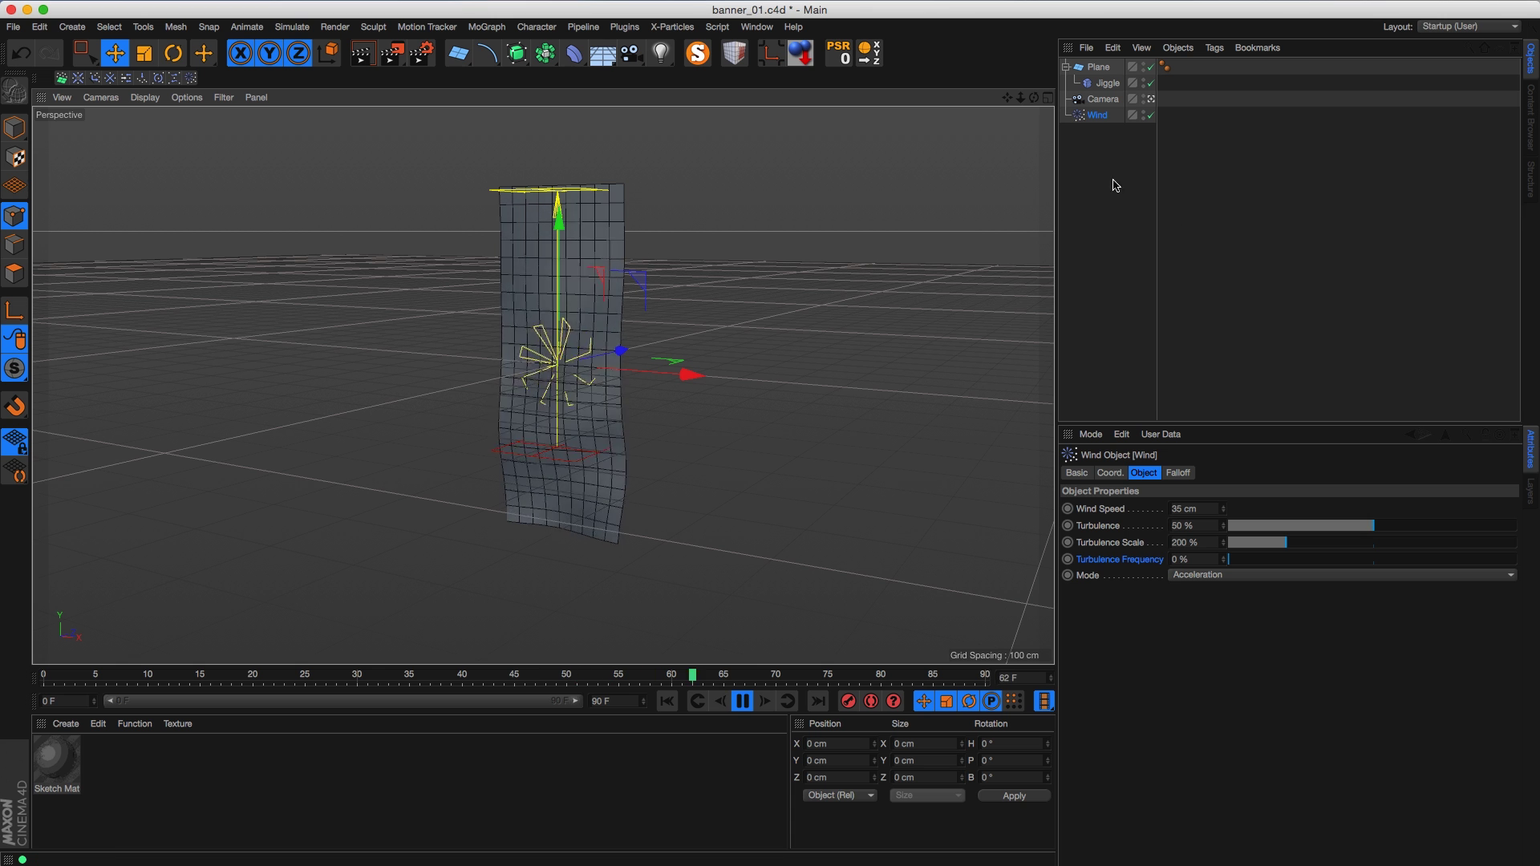
mouse_move(1275, 562)
left_mouse_down()
mouse_move(1307, 564)
mouse_move(1292, 563)
left_mouse_up()
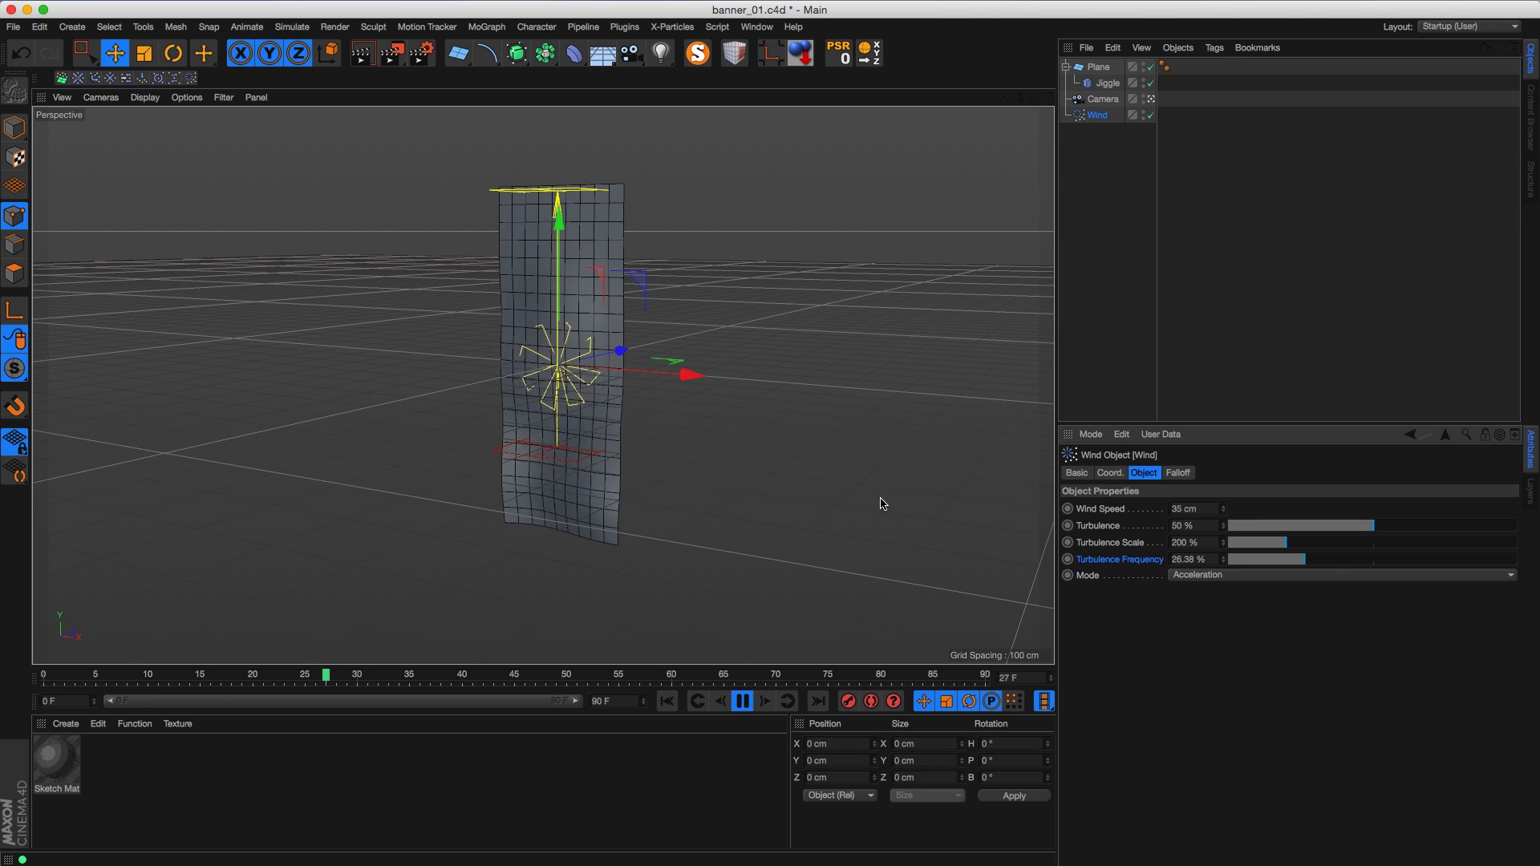
Step: Try a stiffness of 100 % on the Jiggle deformer, and set it to 1 % for looser motion
left_click(1108, 82)
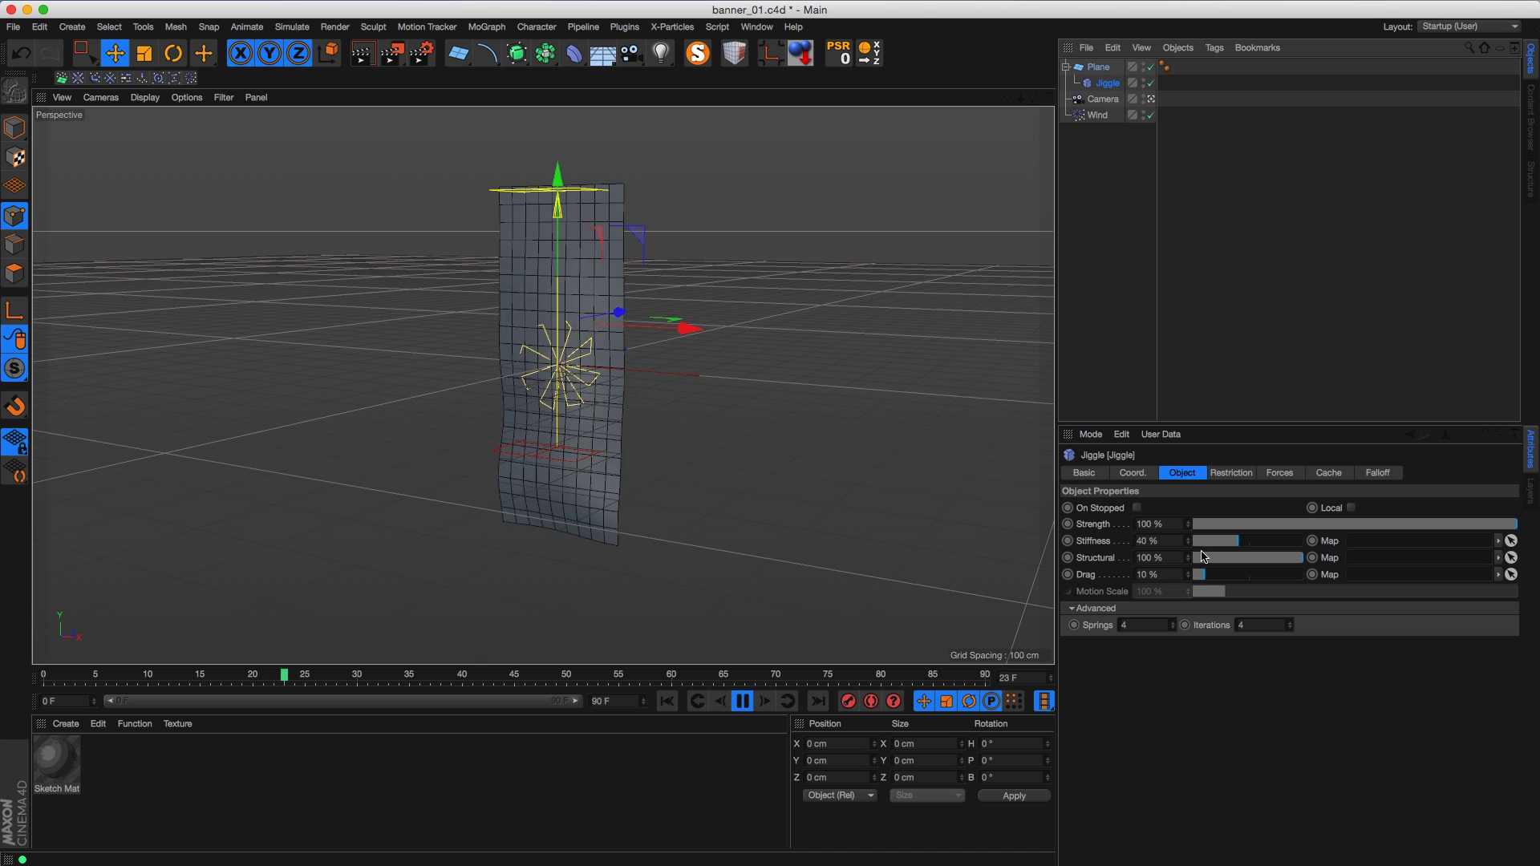
left_click_drag(1207, 542, 1293, 552)
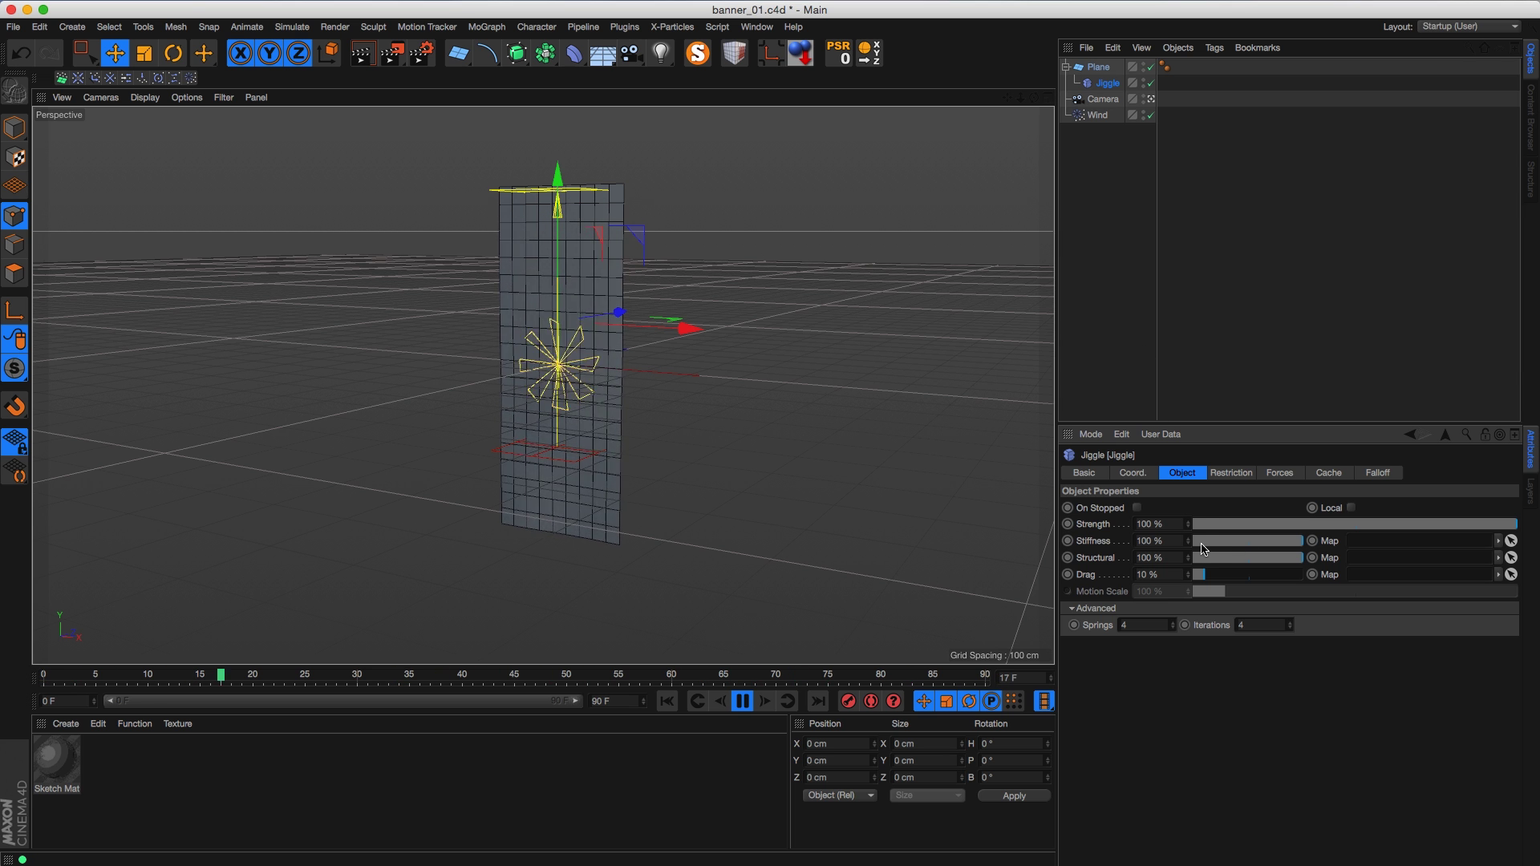
left_click_drag(1180, 545, 1110, 567)
type("1")
key("Return")
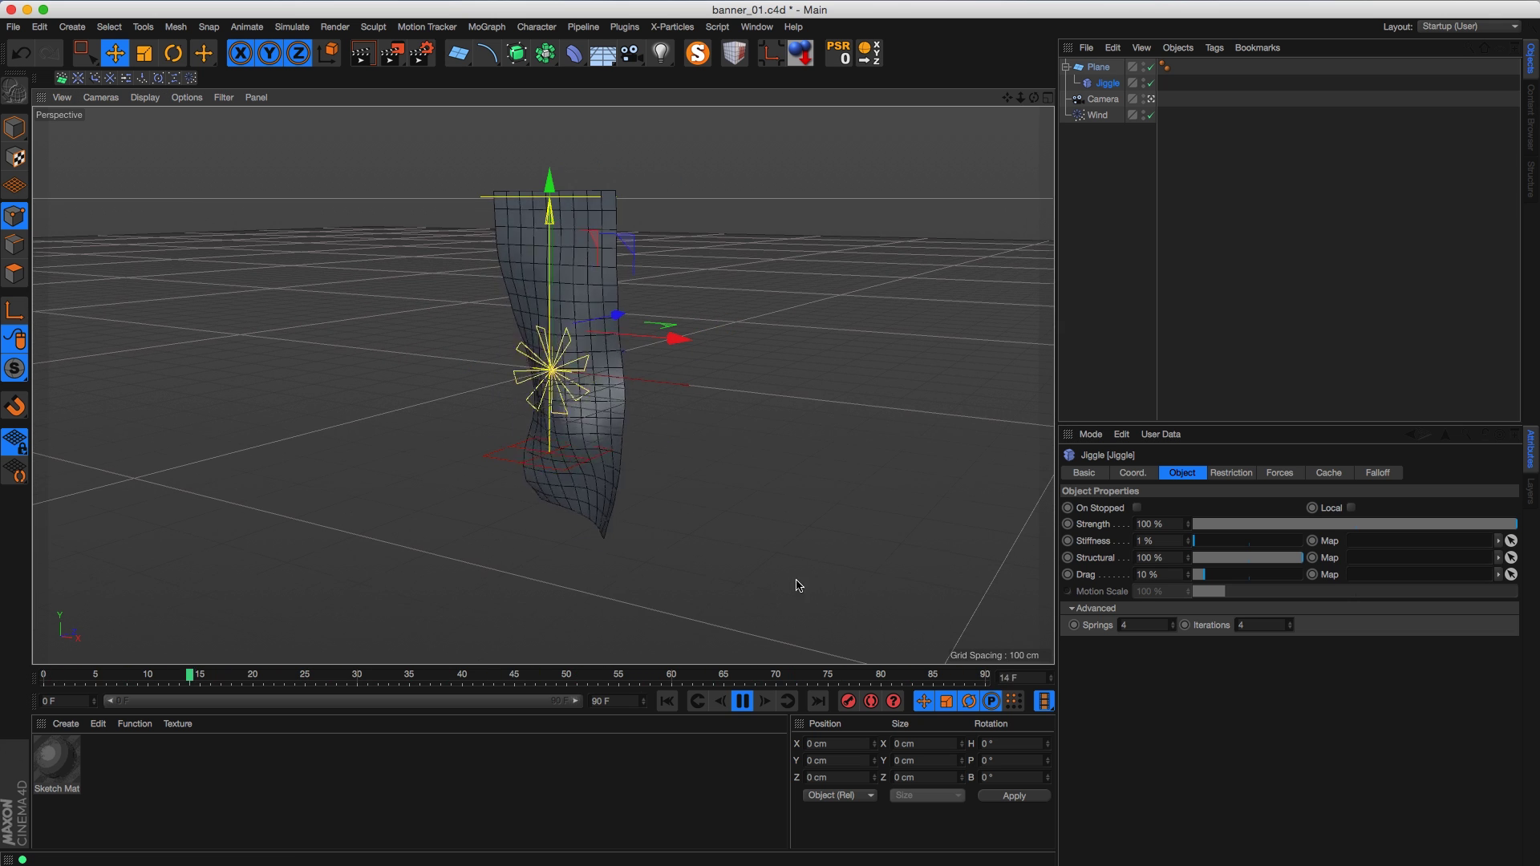
Step: Extend the animation to 300 frames, show the whole range in the timeline, and restart playback from the beginning
type("300")
key("Return")
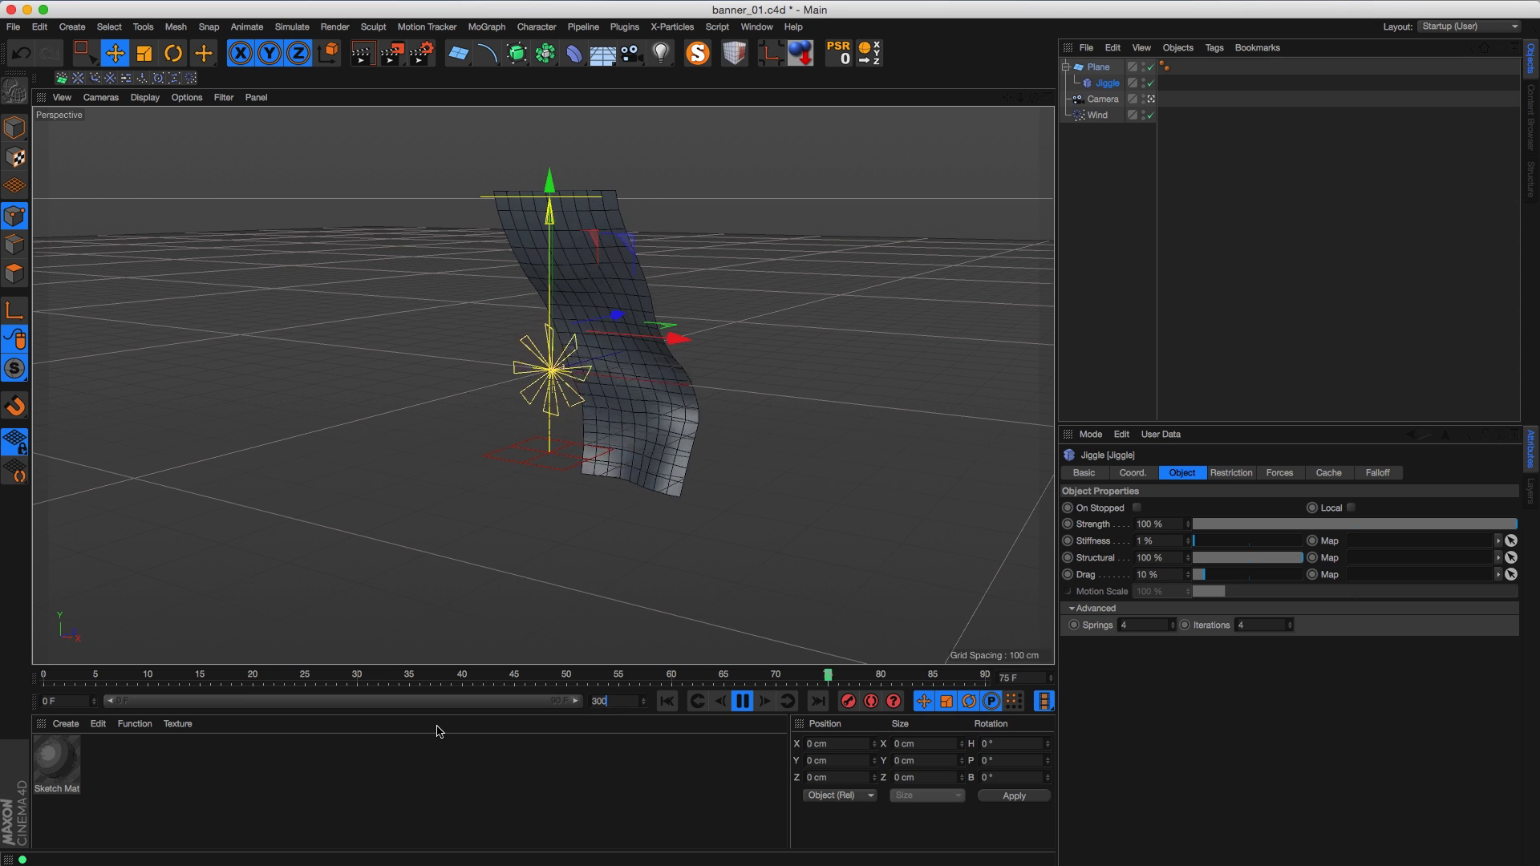
left_click_drag(249, 703, 630, 710)
left_click_drag(426, 703, 96, 705)
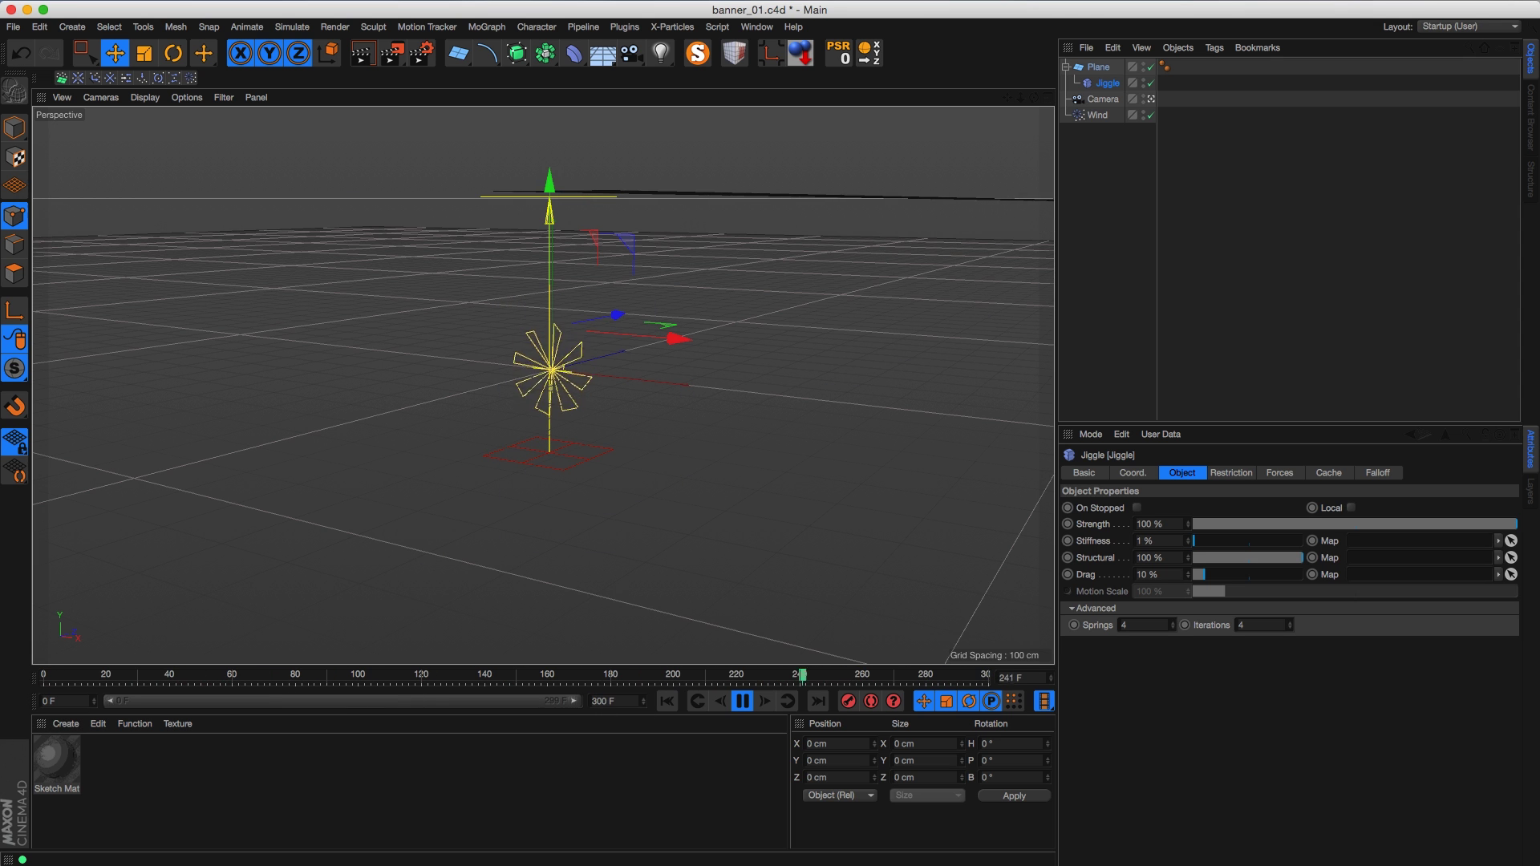
left_click(660, 700)
Step: Check the banner's motion from several angles and set the Jiggle's drag to 4 %
left_click_drag(647, 499, 572, 503, "alt")
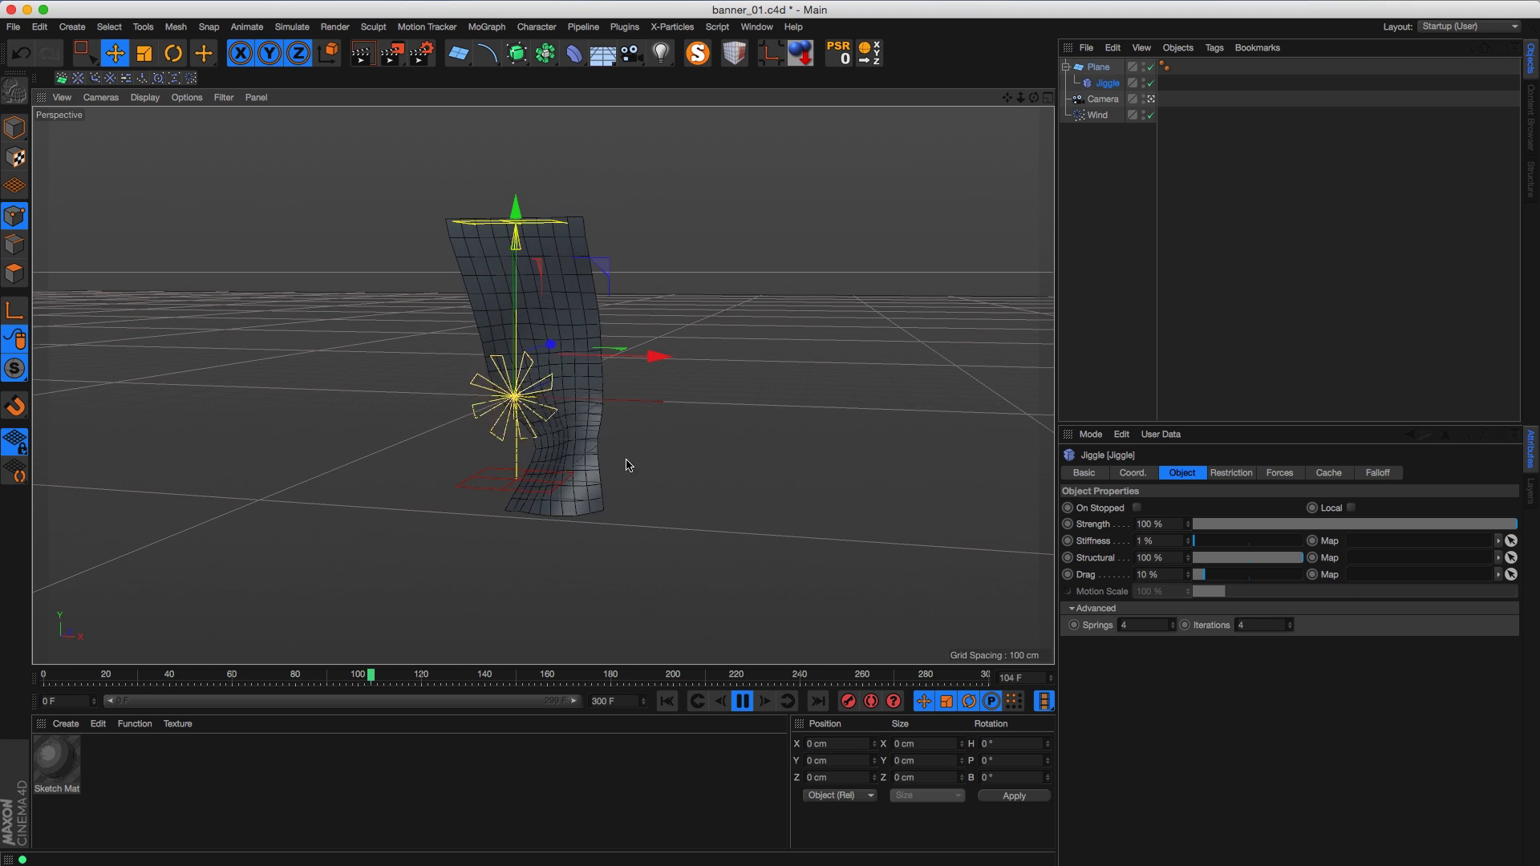
left_click_drag(603, 451, 536, 500, "alt")
left_click_drag(552, 446, 590, 420, "alt")
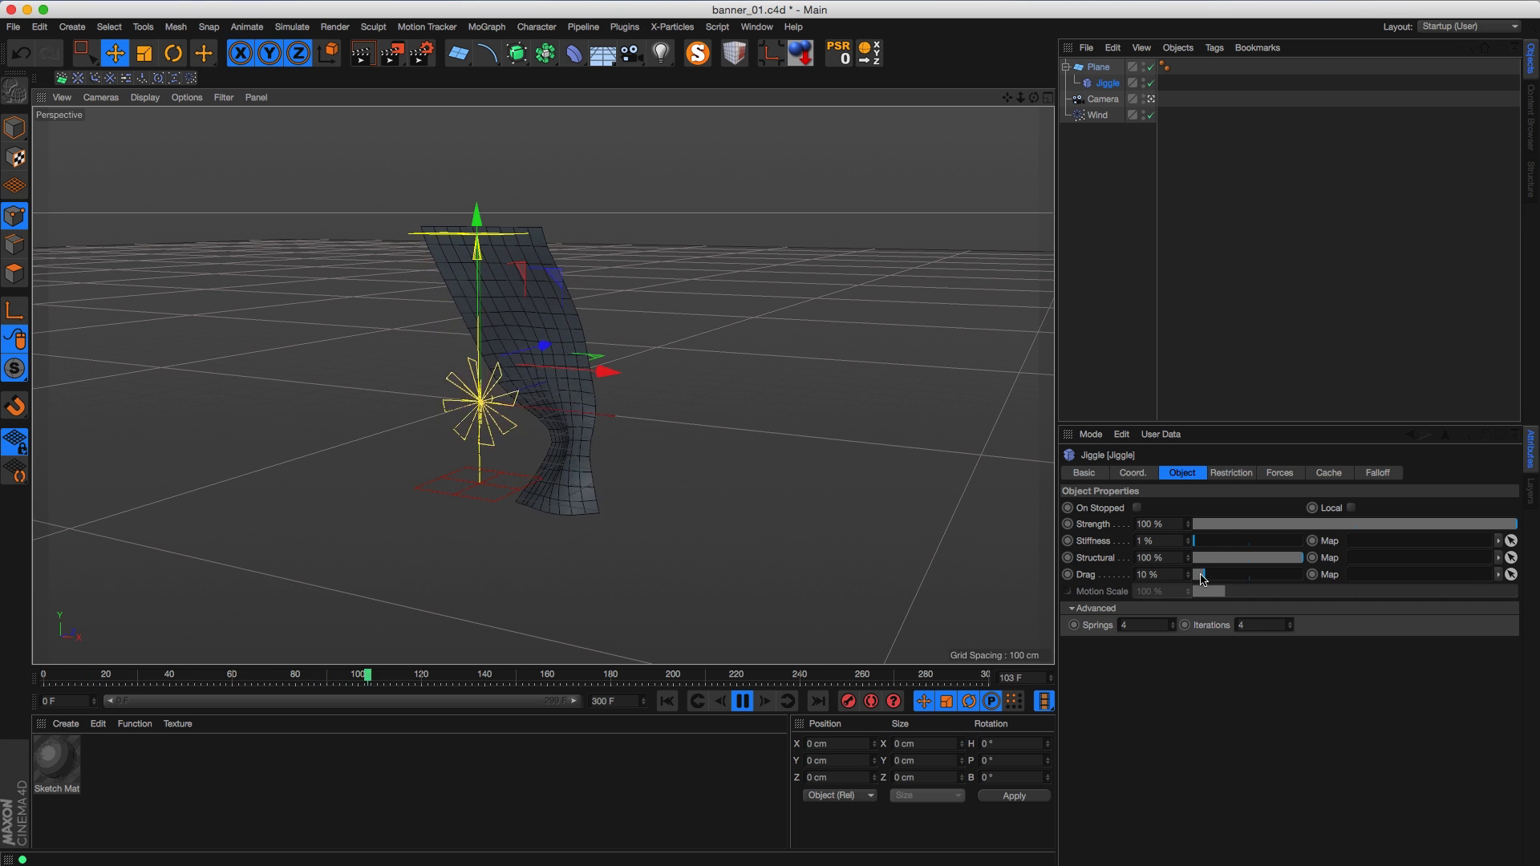
left_click(1196, 575)
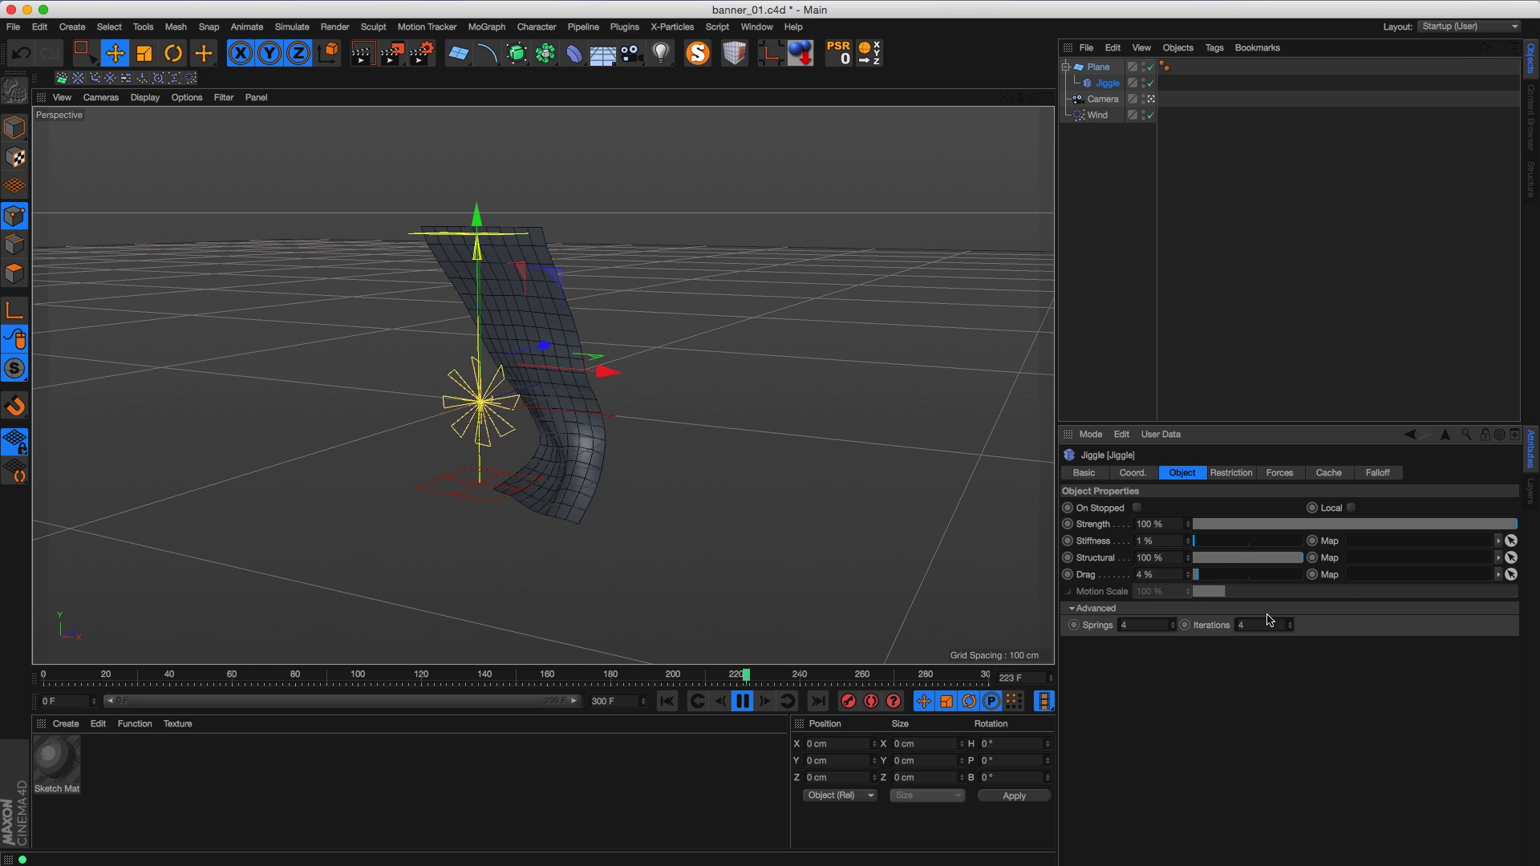
Step: Try the Jiggle's advanced springs at 0, and raise the springs value to 19
left_click_drag(1172, 625, 1174, 638)
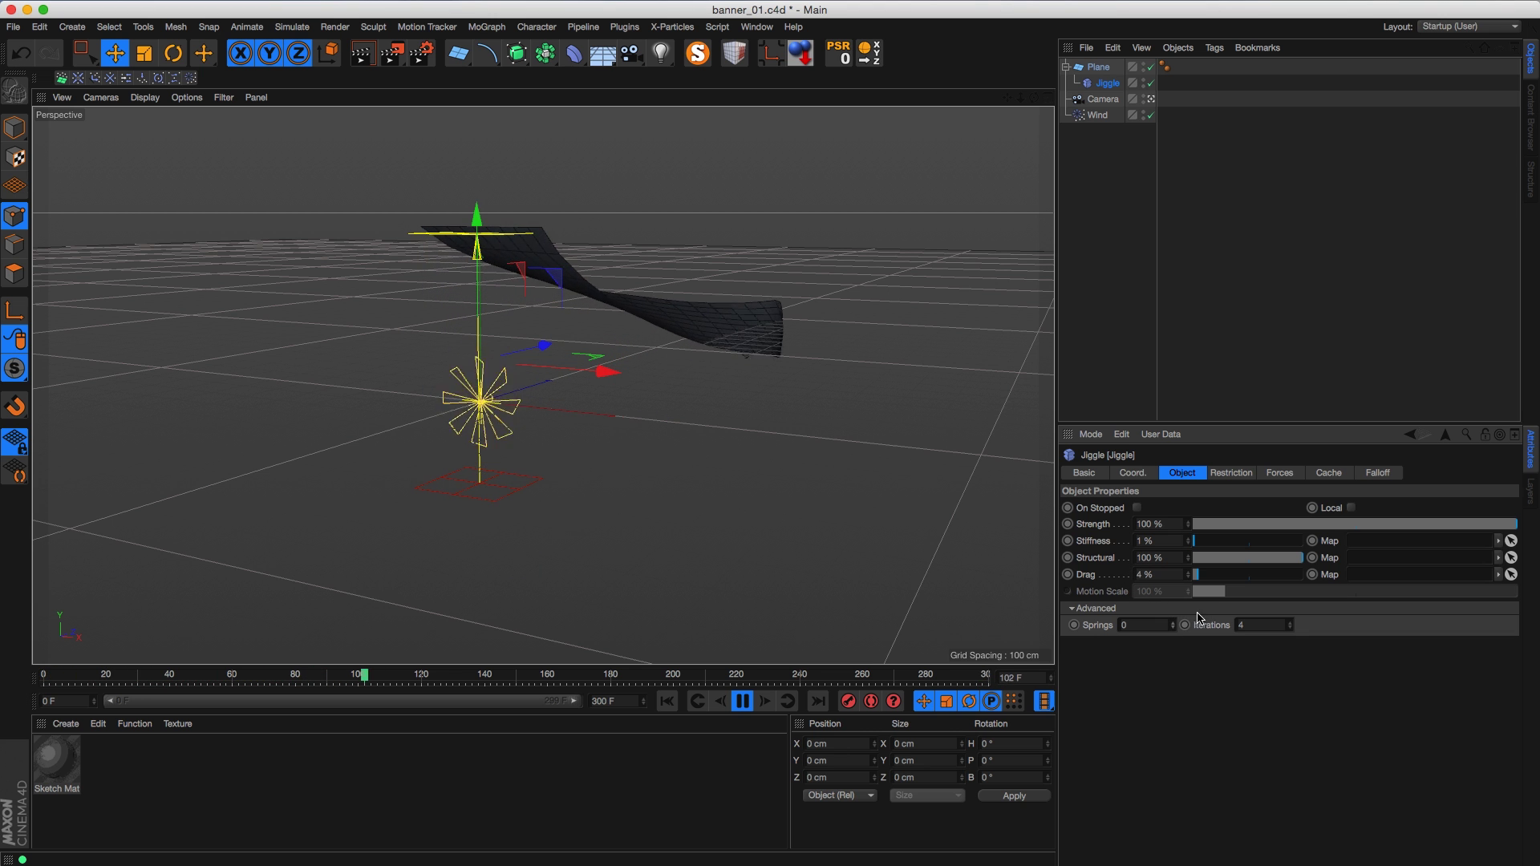
left_click(1172, 623)
left_click(1174, 623)
left_click(1174, 623)
left_click(1174, 623)
left_click(1174, 623)
left_click_drag(1173, 624, 1174, 614)
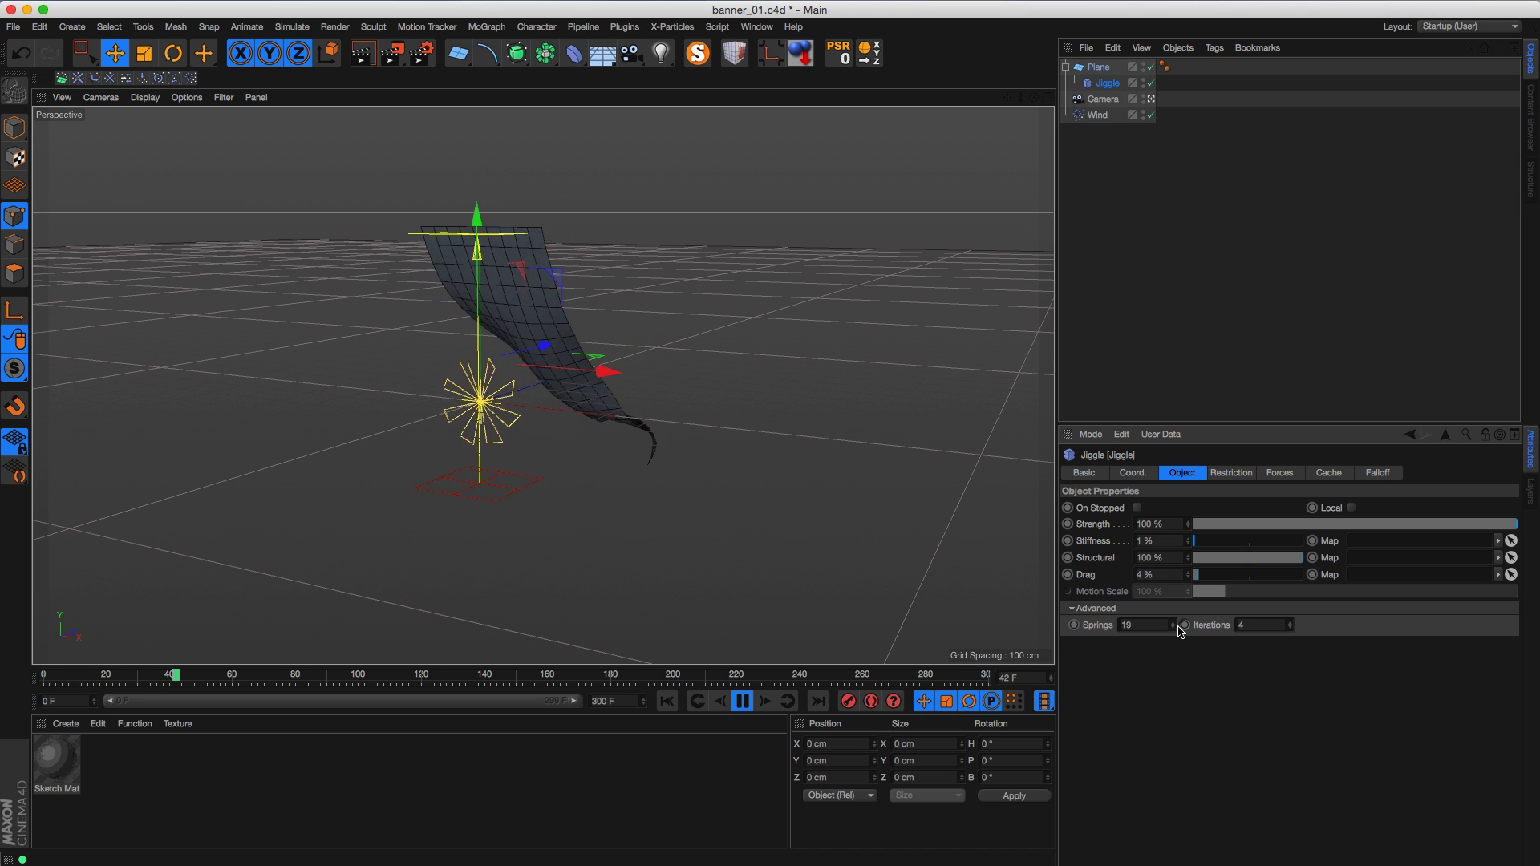
Step: Set the Jiggle deformer's advanced springs value to 4
left_click(1183, 626)
left_click(1182, 628)
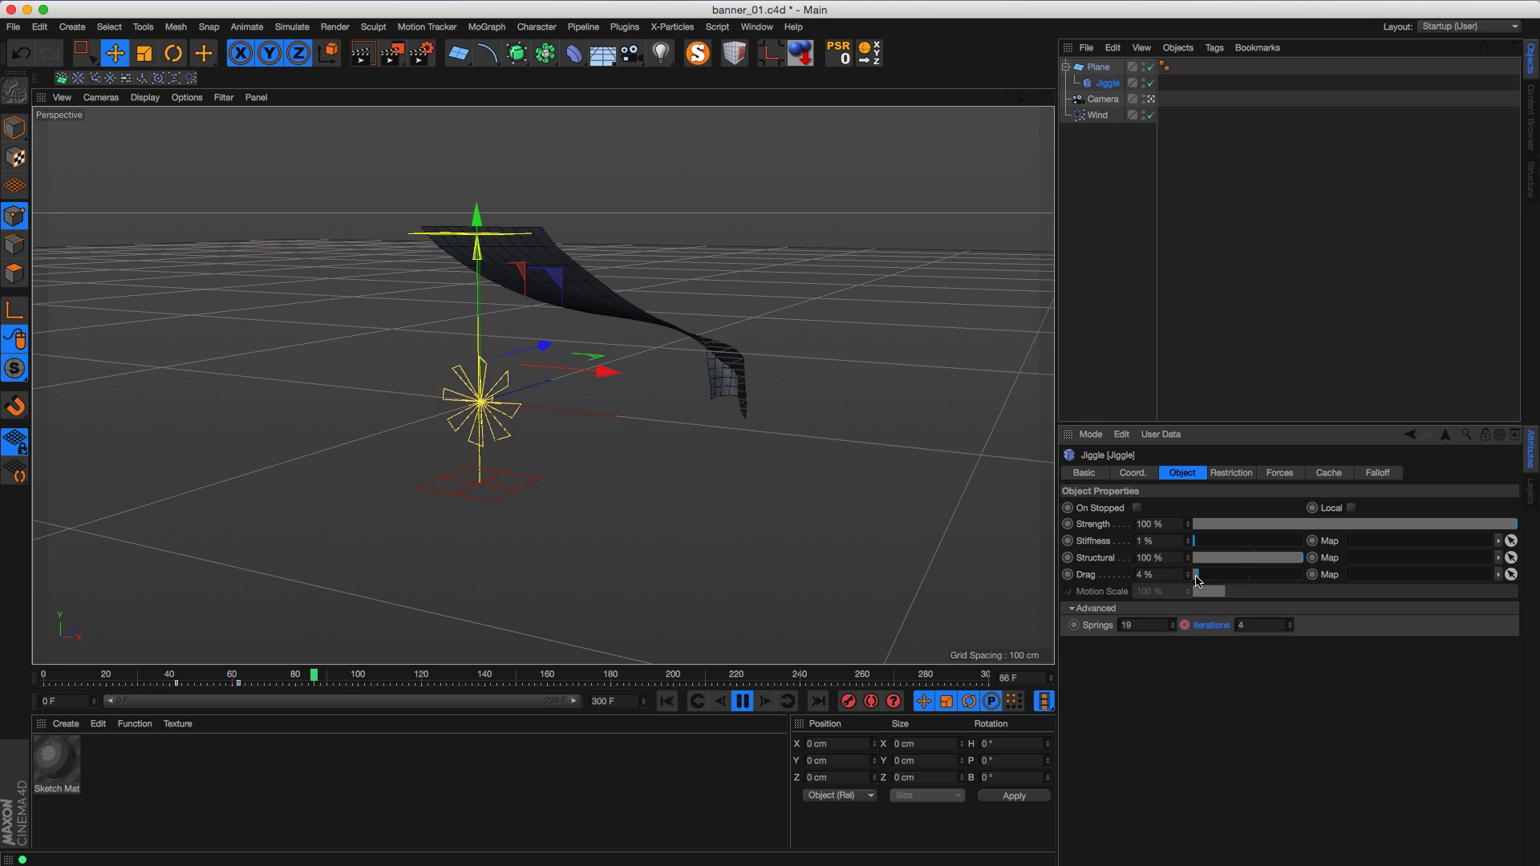
right_click(1213, 626)
mouse_move(1252, 634)
left_click(1348, 757)
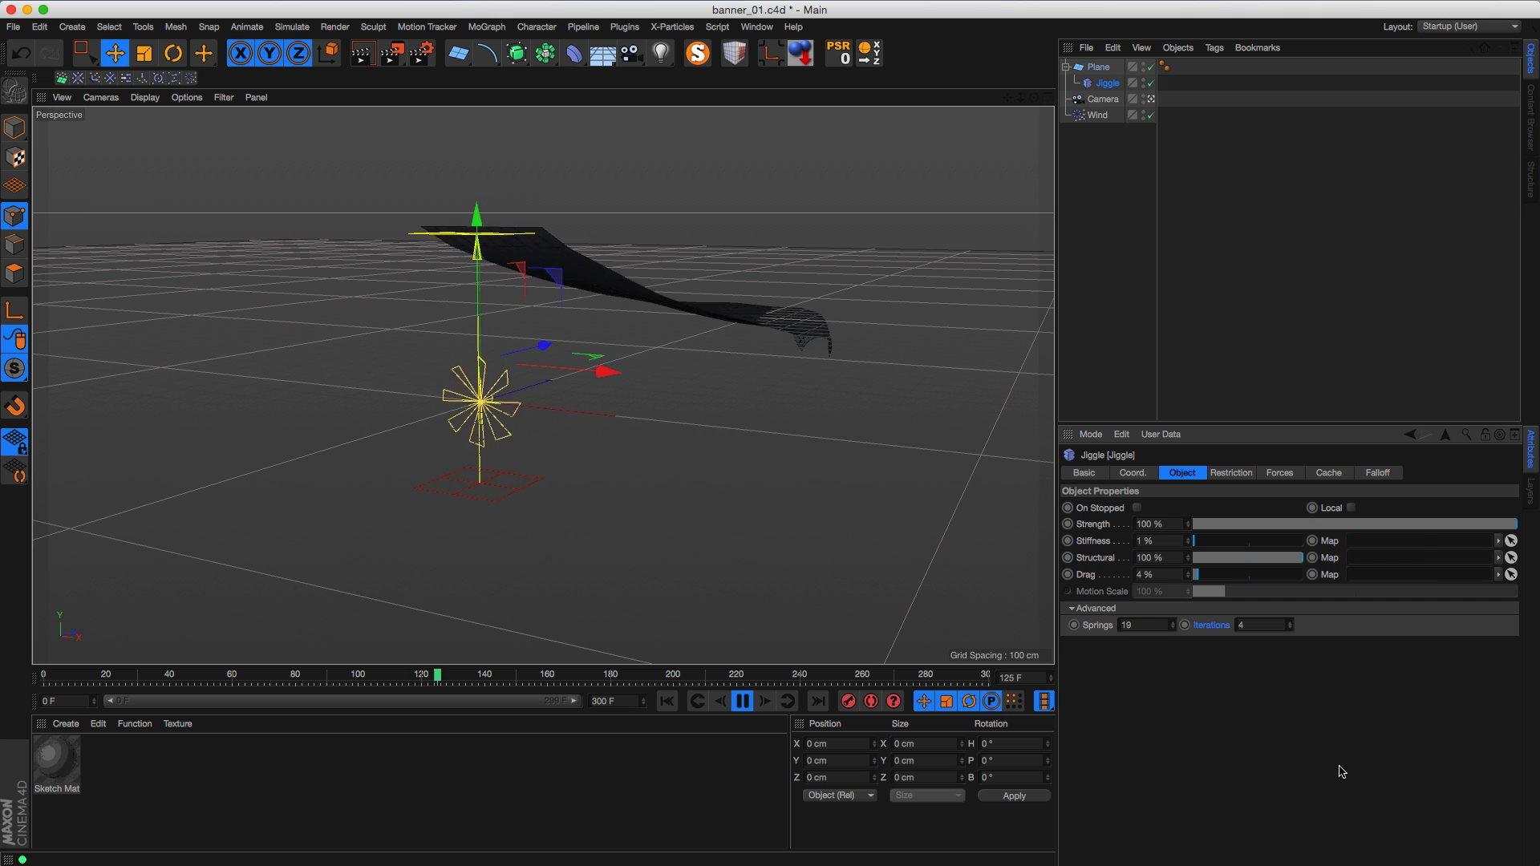
double_click(1135, 626)
type("2")
key("BackSpace")
type("4")
key("Return")
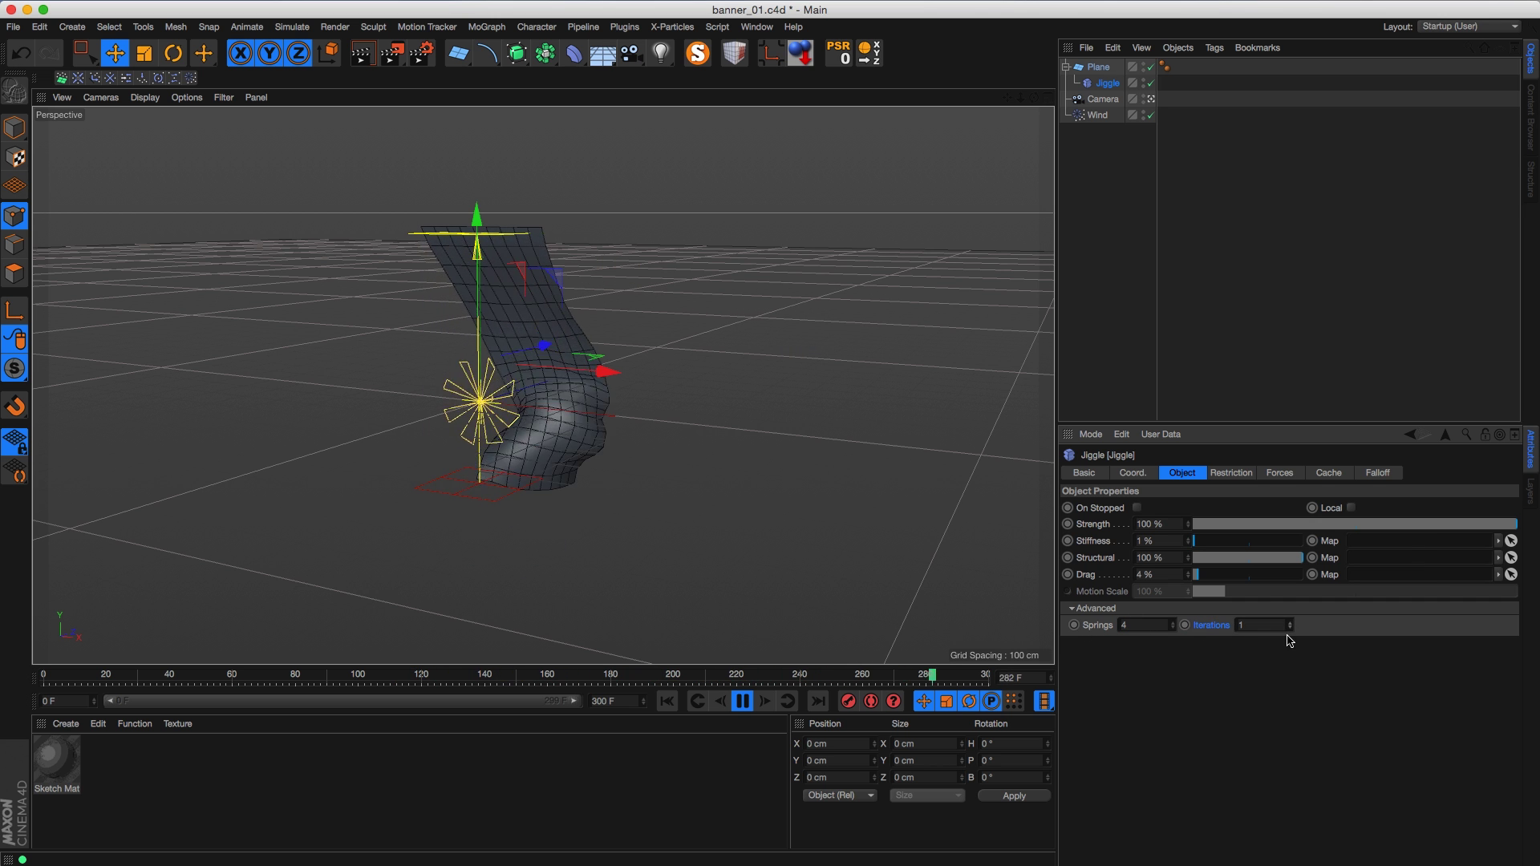
Step: Try 27 iterations on the Jiggle deformer, and return the iterations to 4
left_click_drag(1290, 625, 1290, 604)
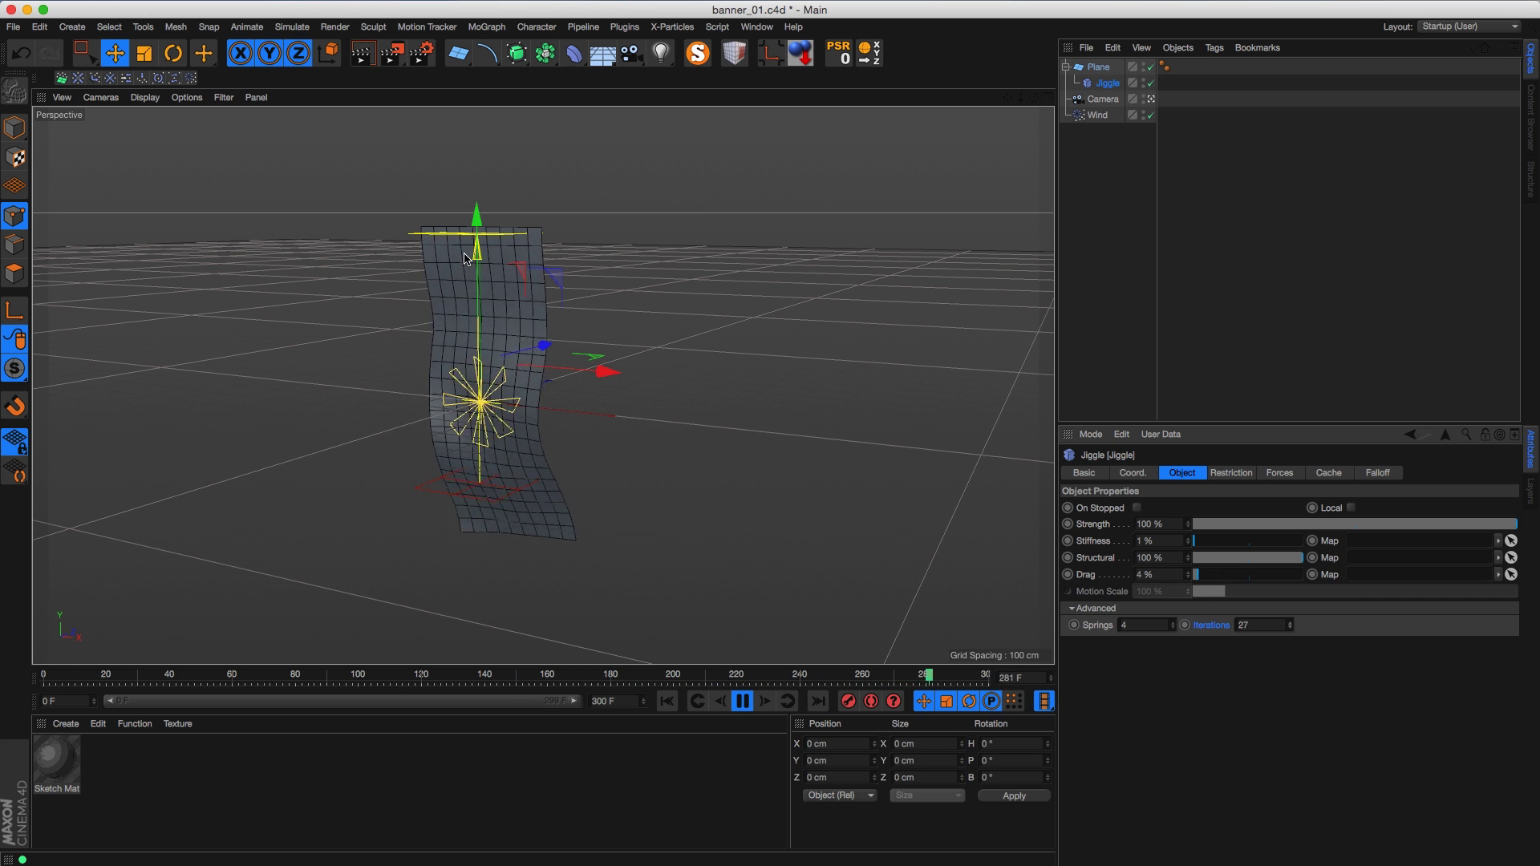
left_click(1268, 630)
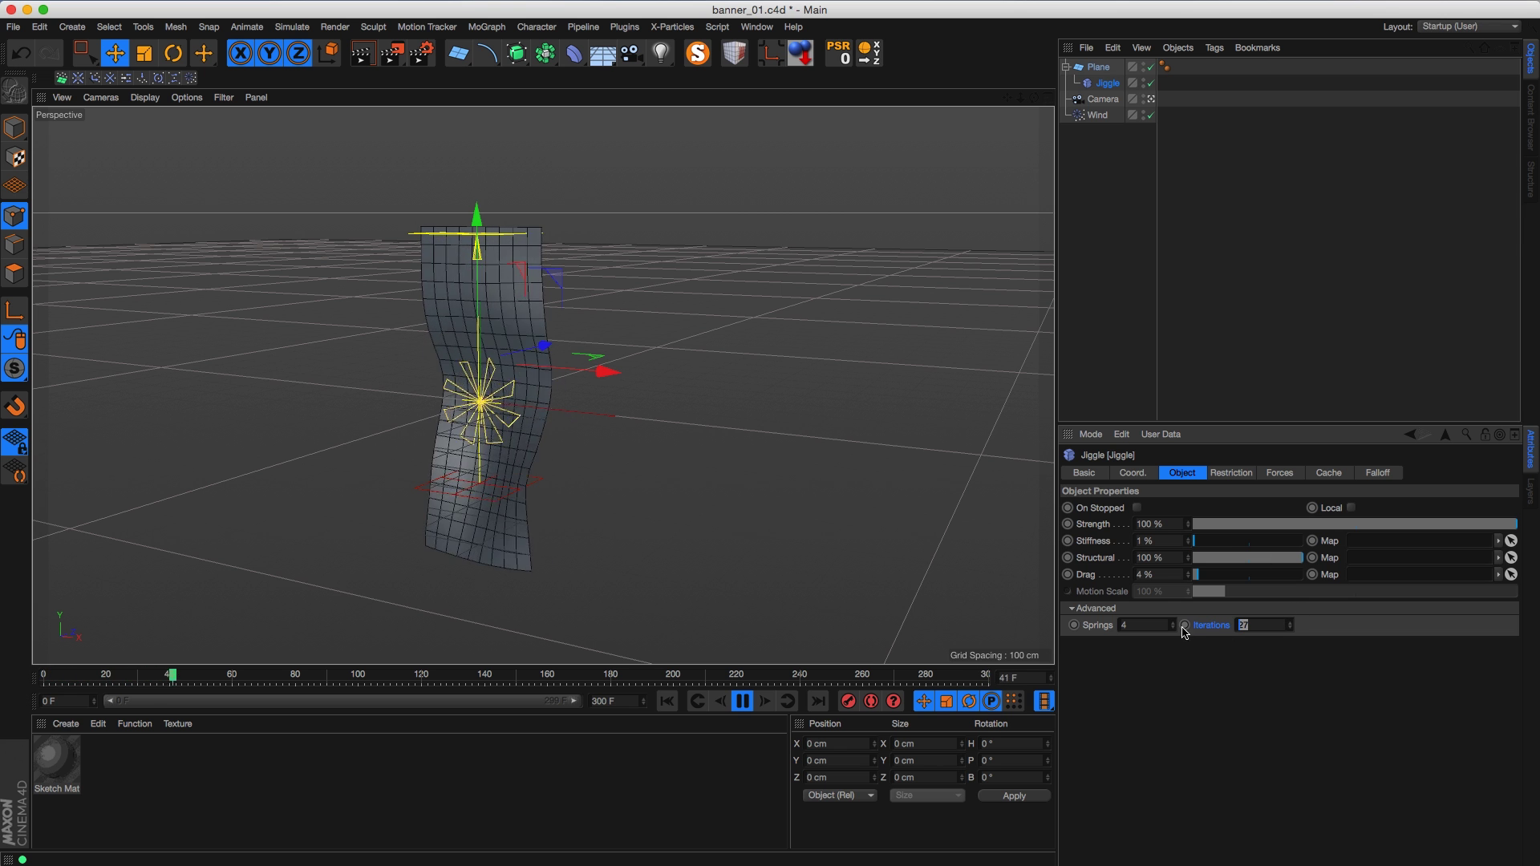
type("4")
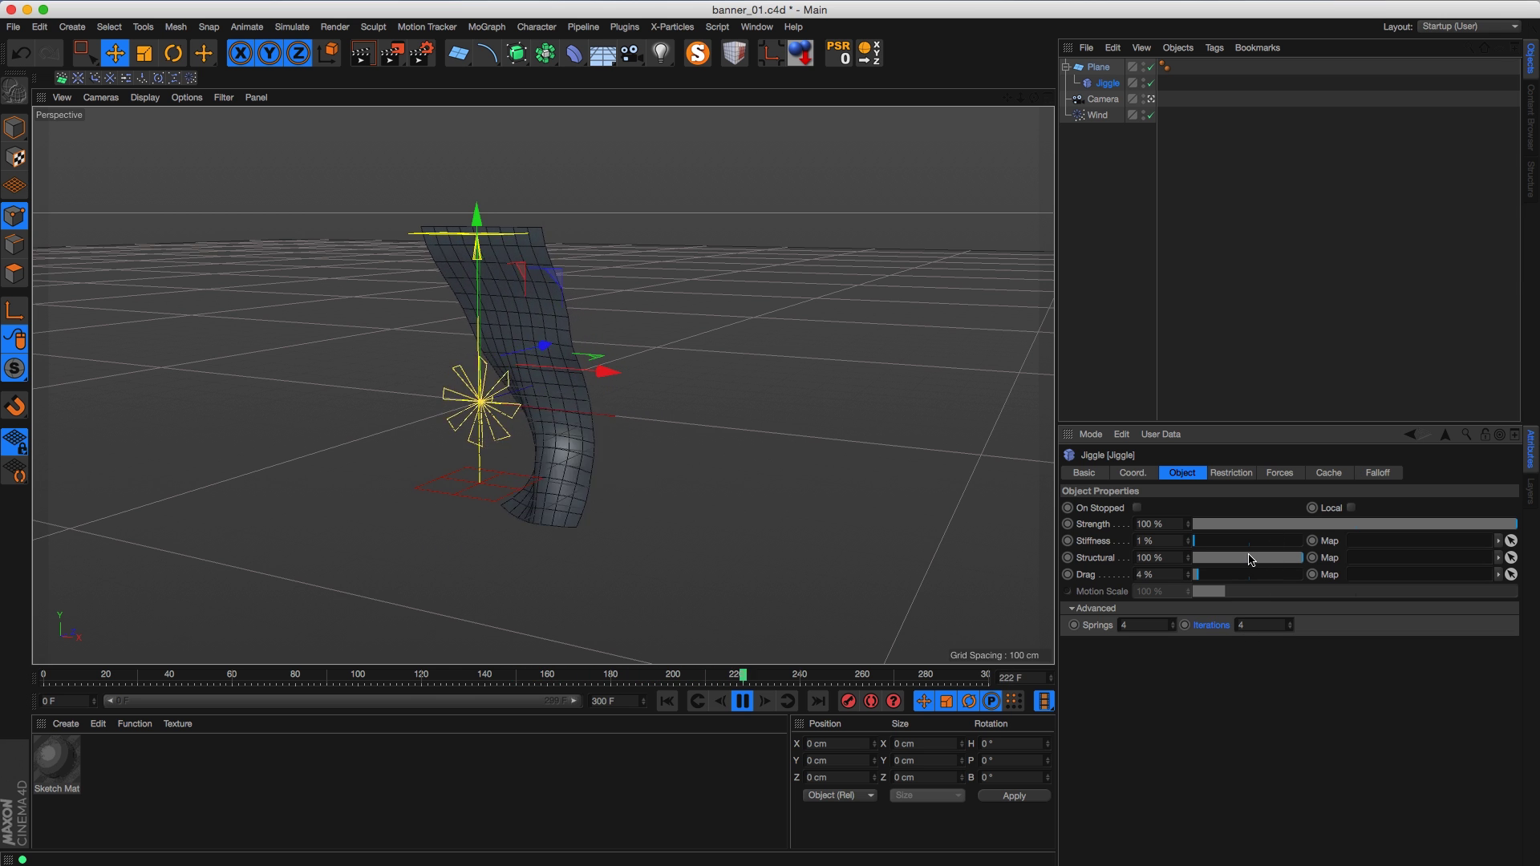
Step: Try the Jiggle's structural value at 0 %, 13 % and 100 %, and set it to 28 %
left_click_drag(1249, 560, 1193, 564)
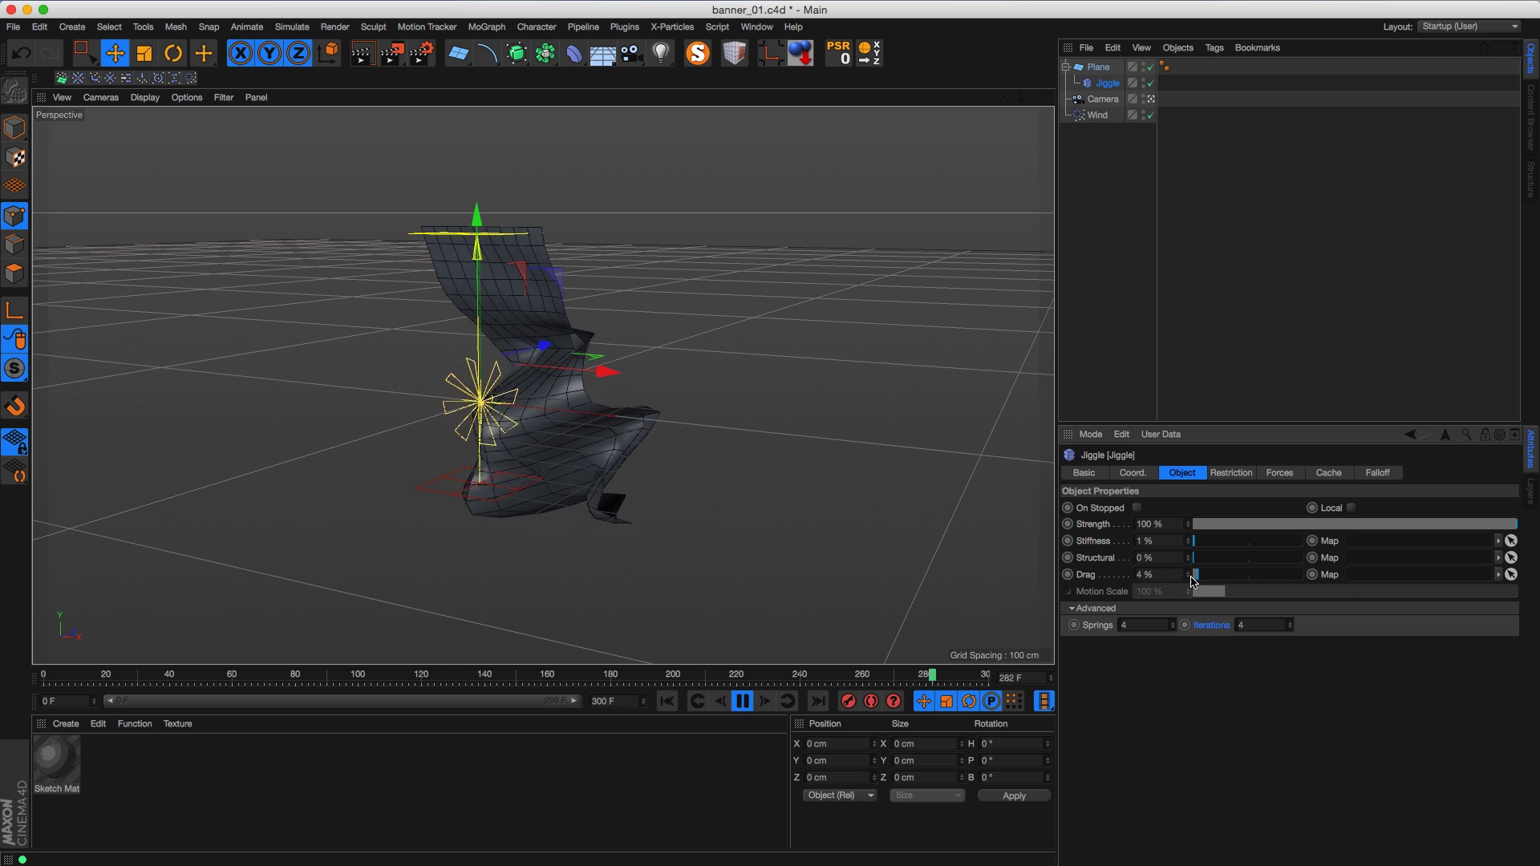
left_click_drag(1211, 564, 1231, 563)
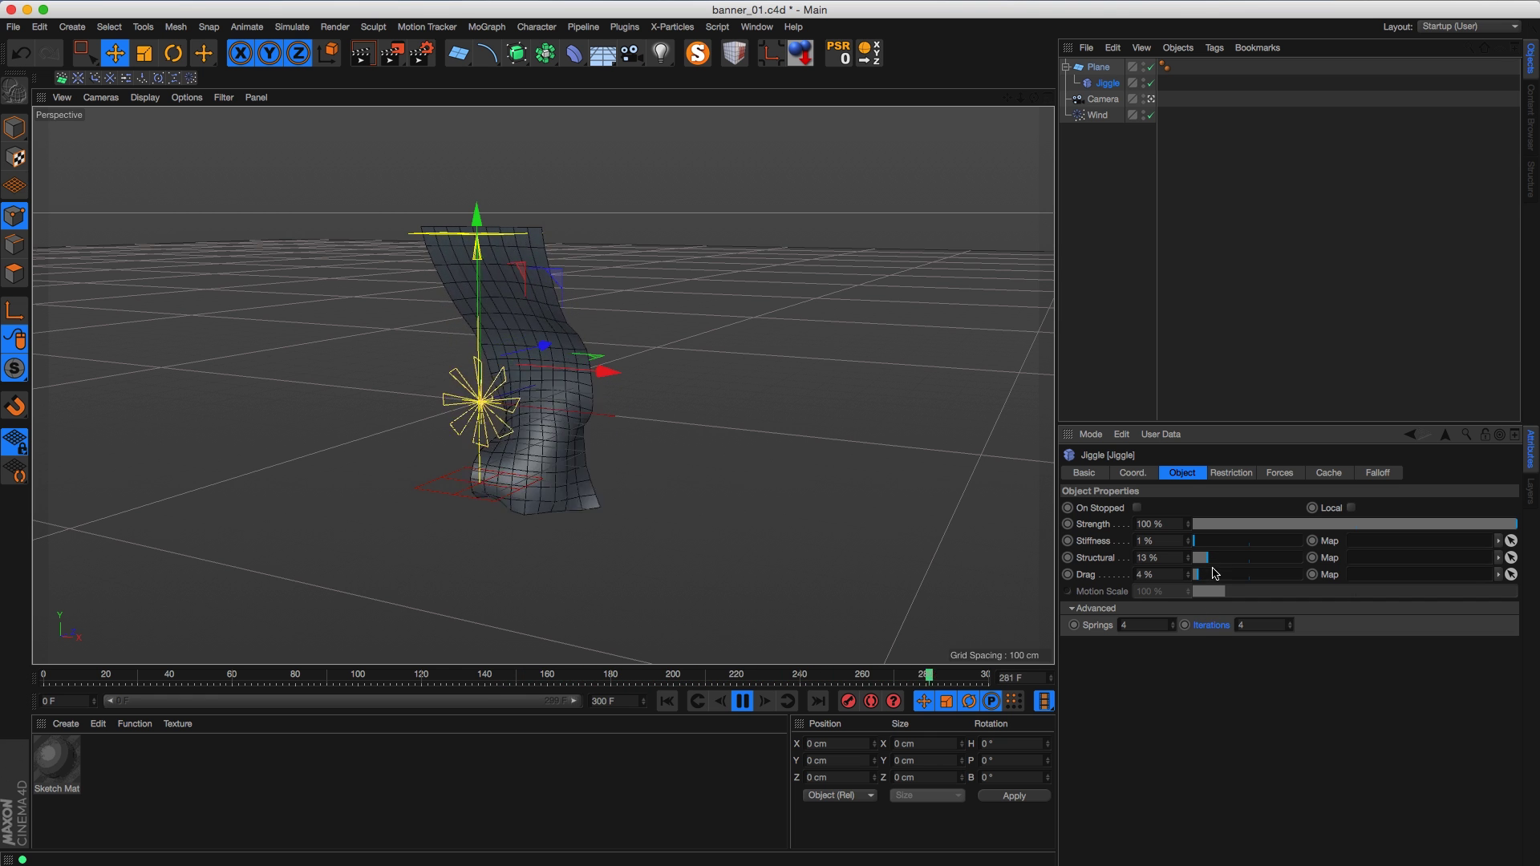
left_click_drag(1247, 559, 1399, 568)
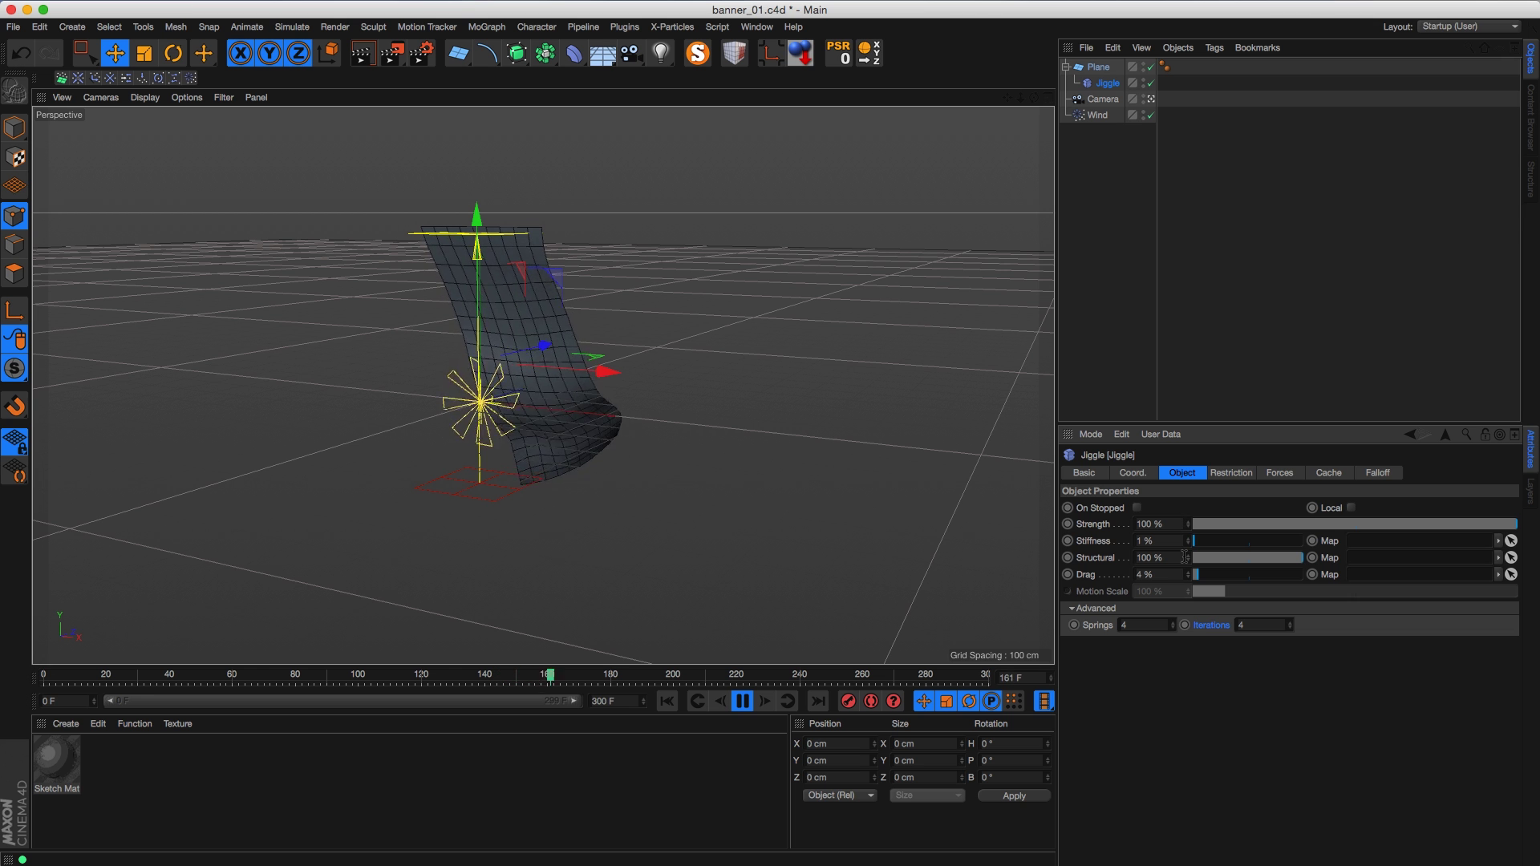
left_click(1222, 559)
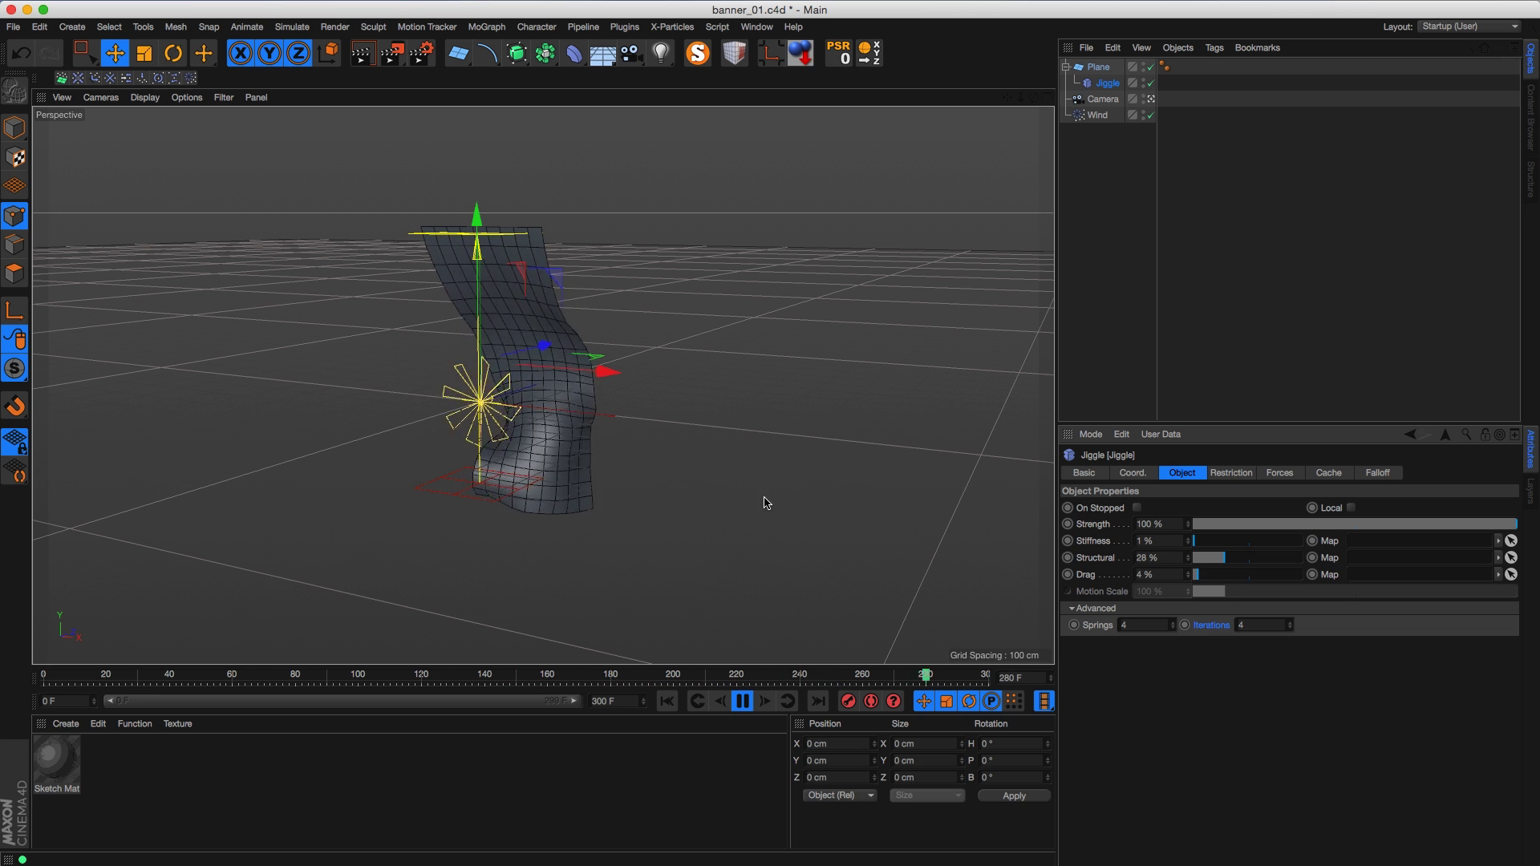
Step: Set the Wind's turbulence to about 95 %, its turbulence scale to about 90 % and its turbulence frequency to about 11 %
mouse_move(578, 488)
left_mouse_down("alt")
mouse_move(619, 481)
mouse_move(409, 515)
mouse_move(613, 492)
mouse_move(592, 491)
left_mouse_up("alt")
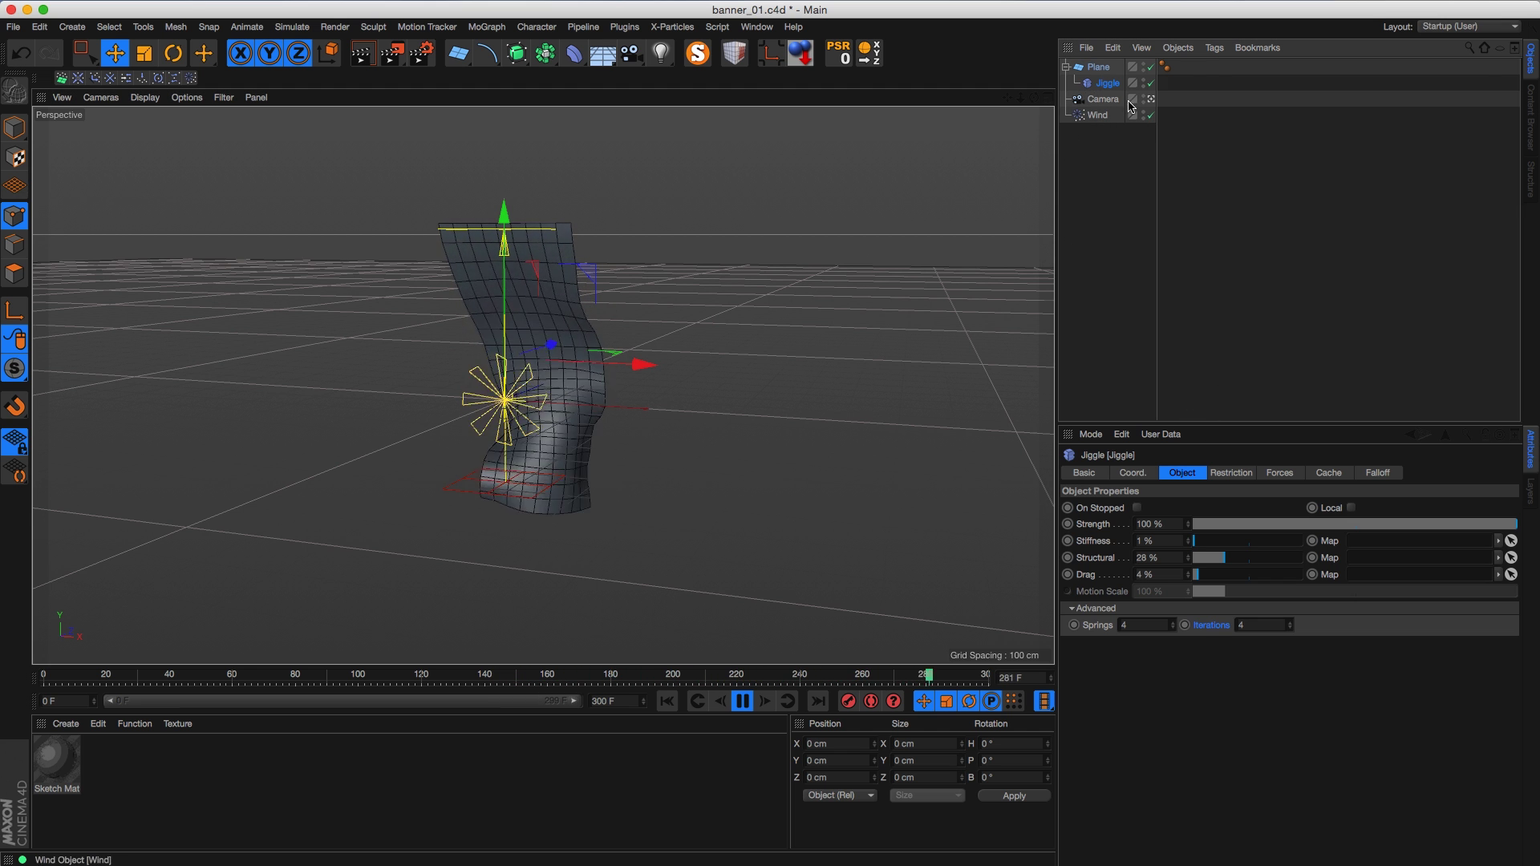
left_click(1097, 115)
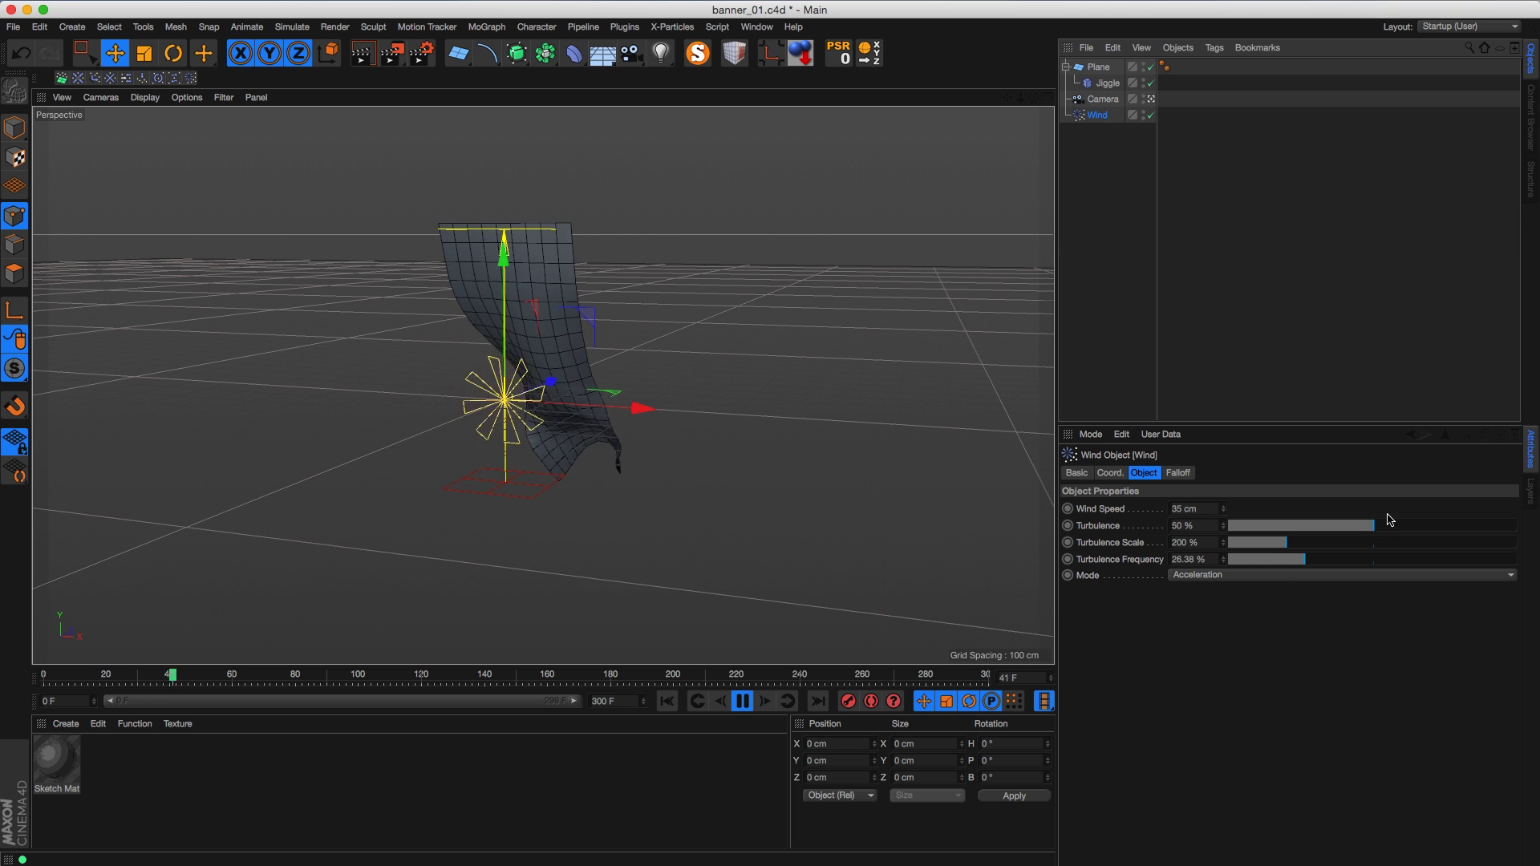
left_click_drag(1390, 525, 1505, 525)
mouse_move(1260, 552)
left_mouse_down()
mouse_move(1235, 563)
mouse_move(1243, 546)
mouse_move(1270, 547)
mouse_move(1272, 574)
left_mouse_up()
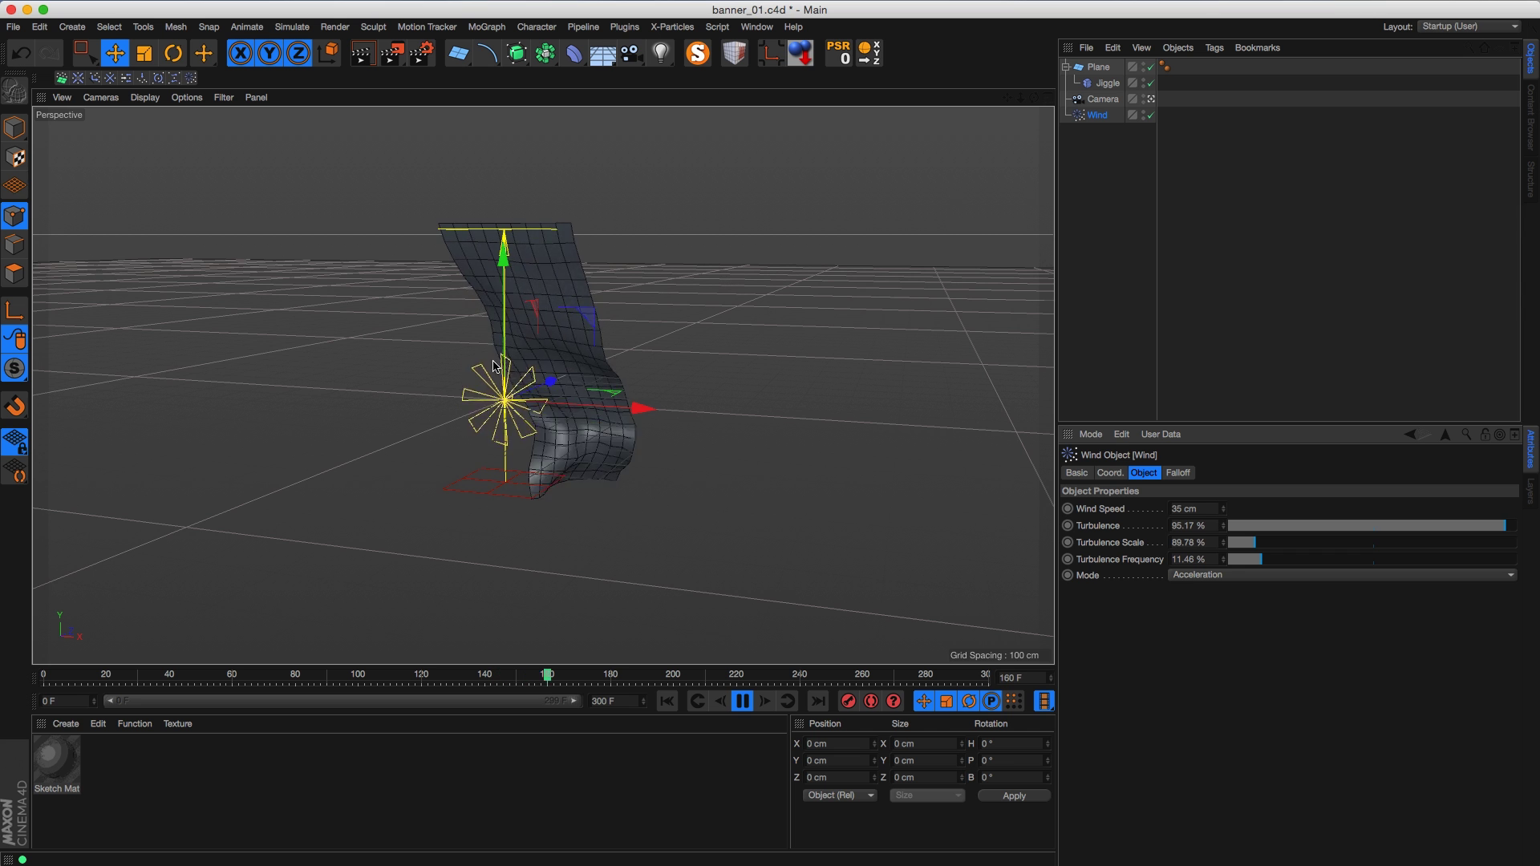
Step: Try the plane with 3 width and 10 height segments, and return it to a denser grid with 20 height segments
left_click(1098, 67)
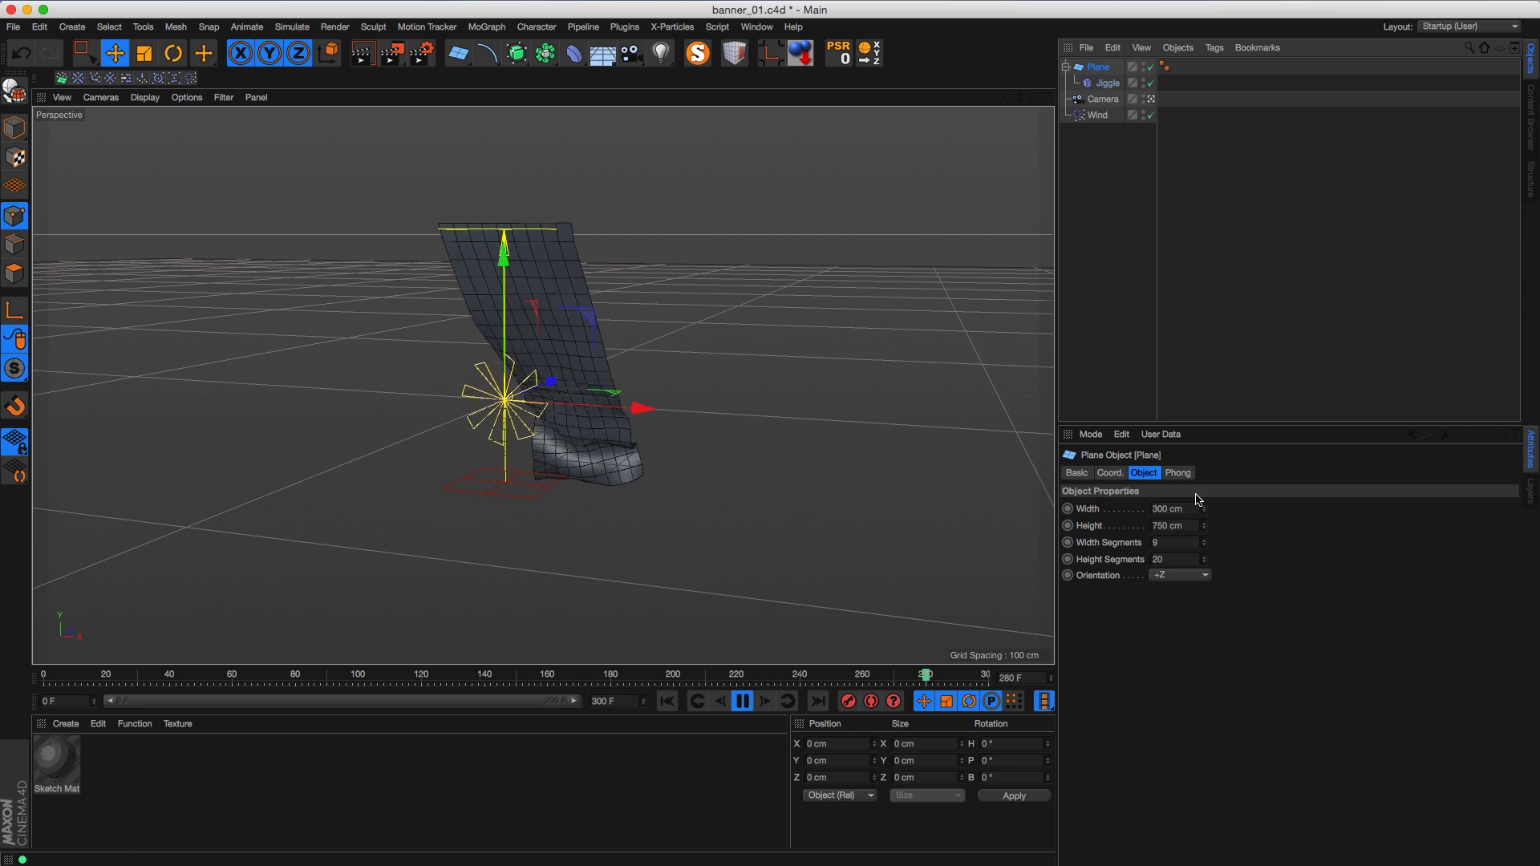
left_click_drag(1202, 546, 1203, 566)
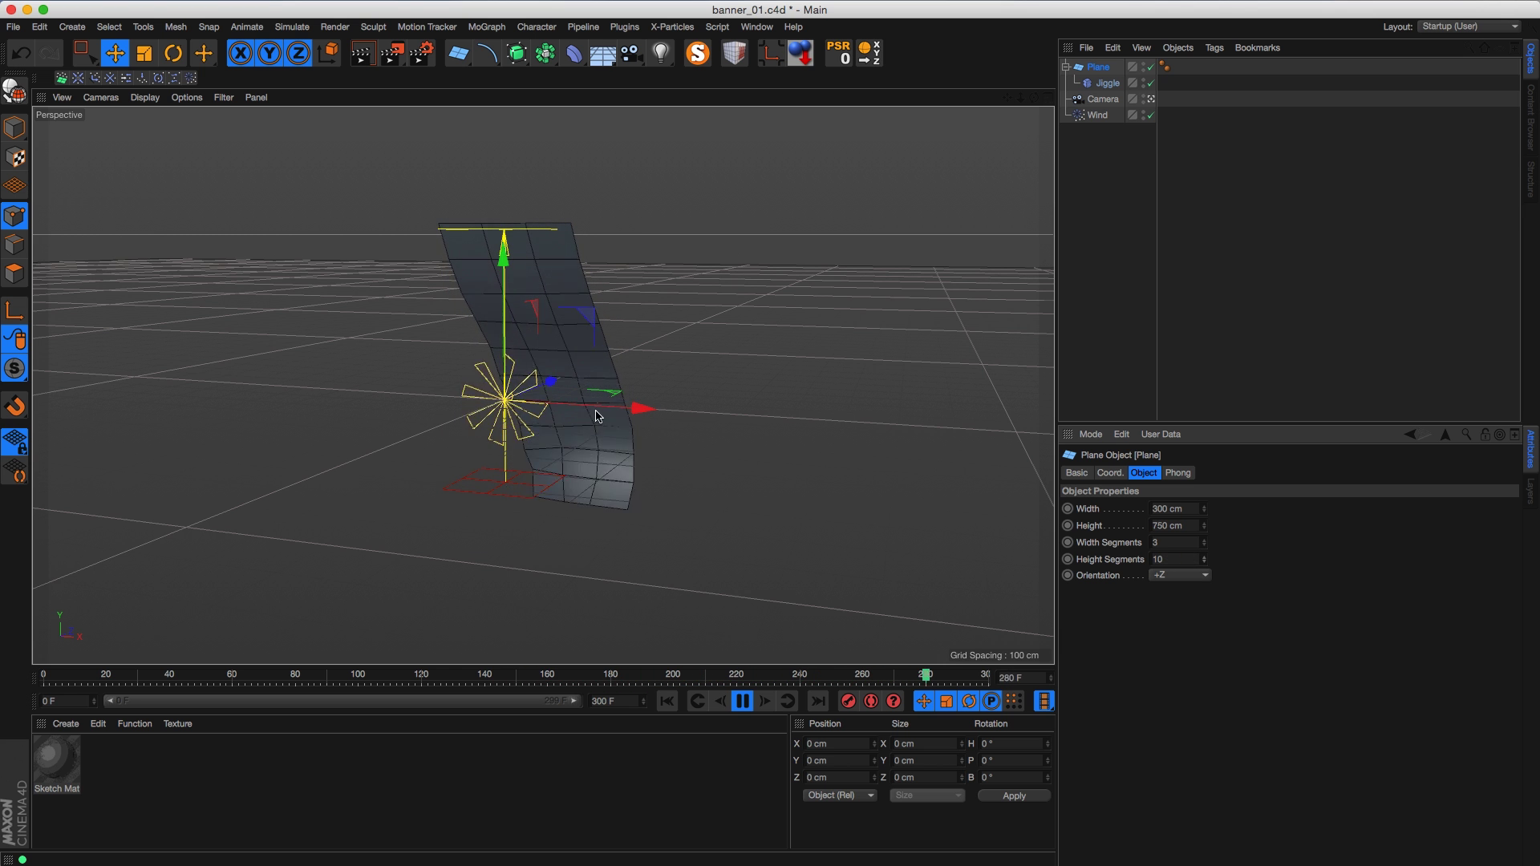
mouse_move(1204, 544)
left_mouse_down()
mouse_move(1206, 564)
mouse_move(1206, 550)
left_mouse_up()
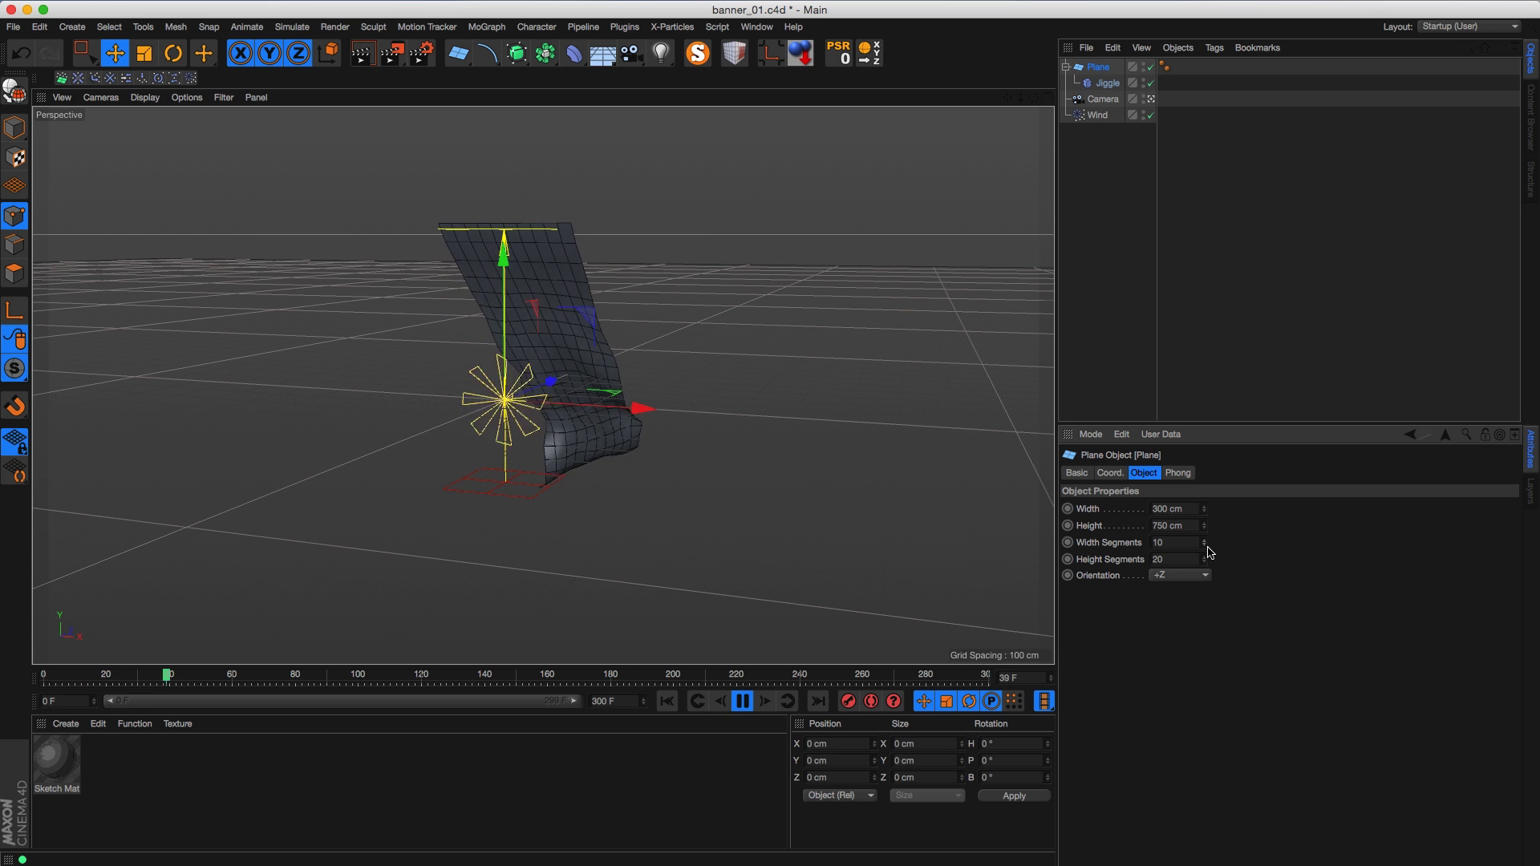
left_click(1205, 546)
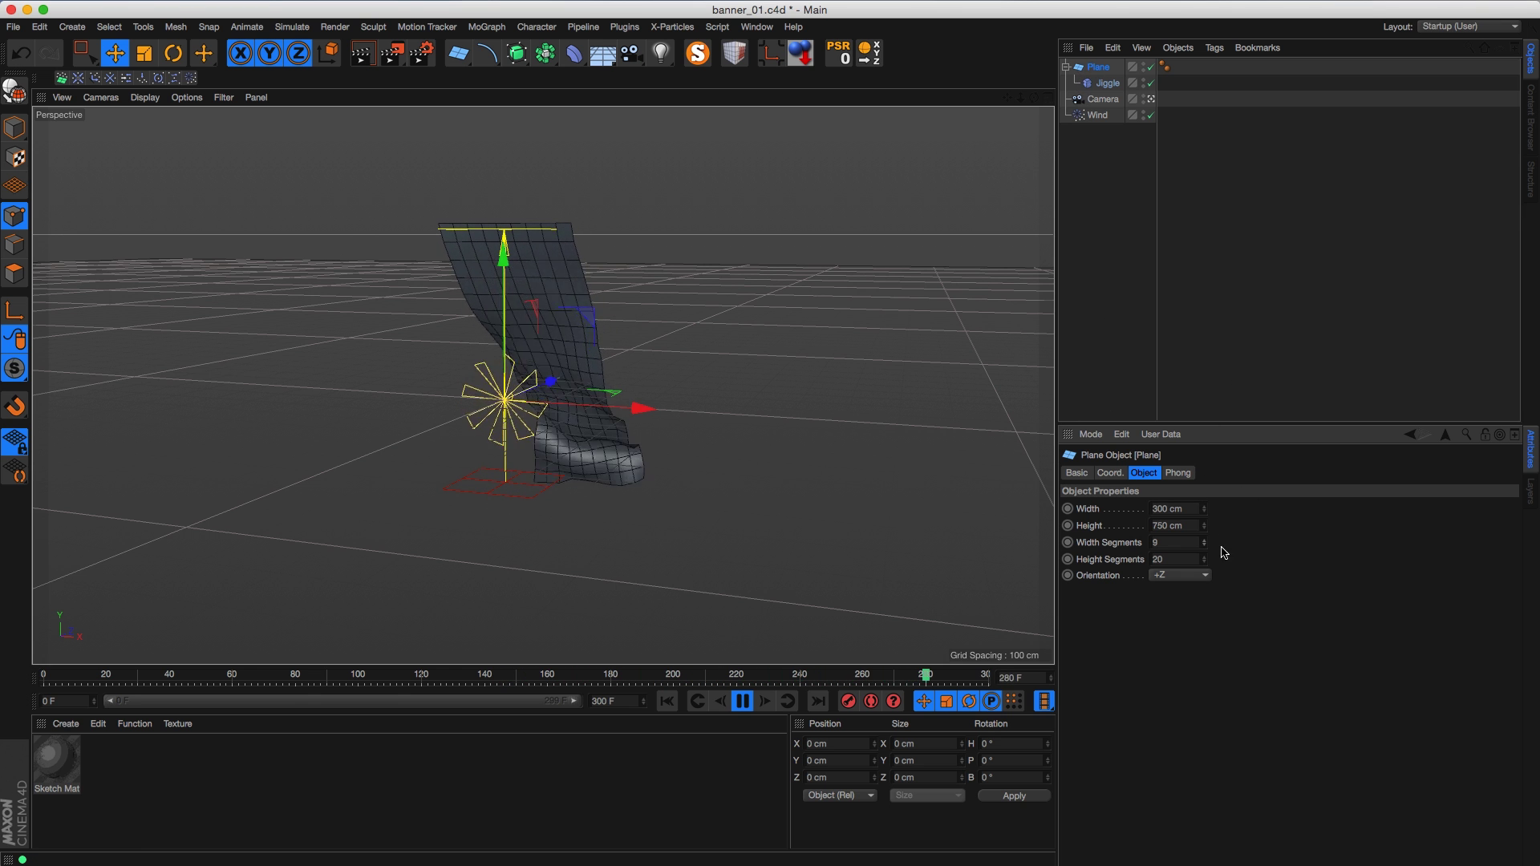
Step: Try a plane width of 355 cm, undo it, and set the plane's height to 800 cm
left_click_drag(1203, 509, 1211, 487)
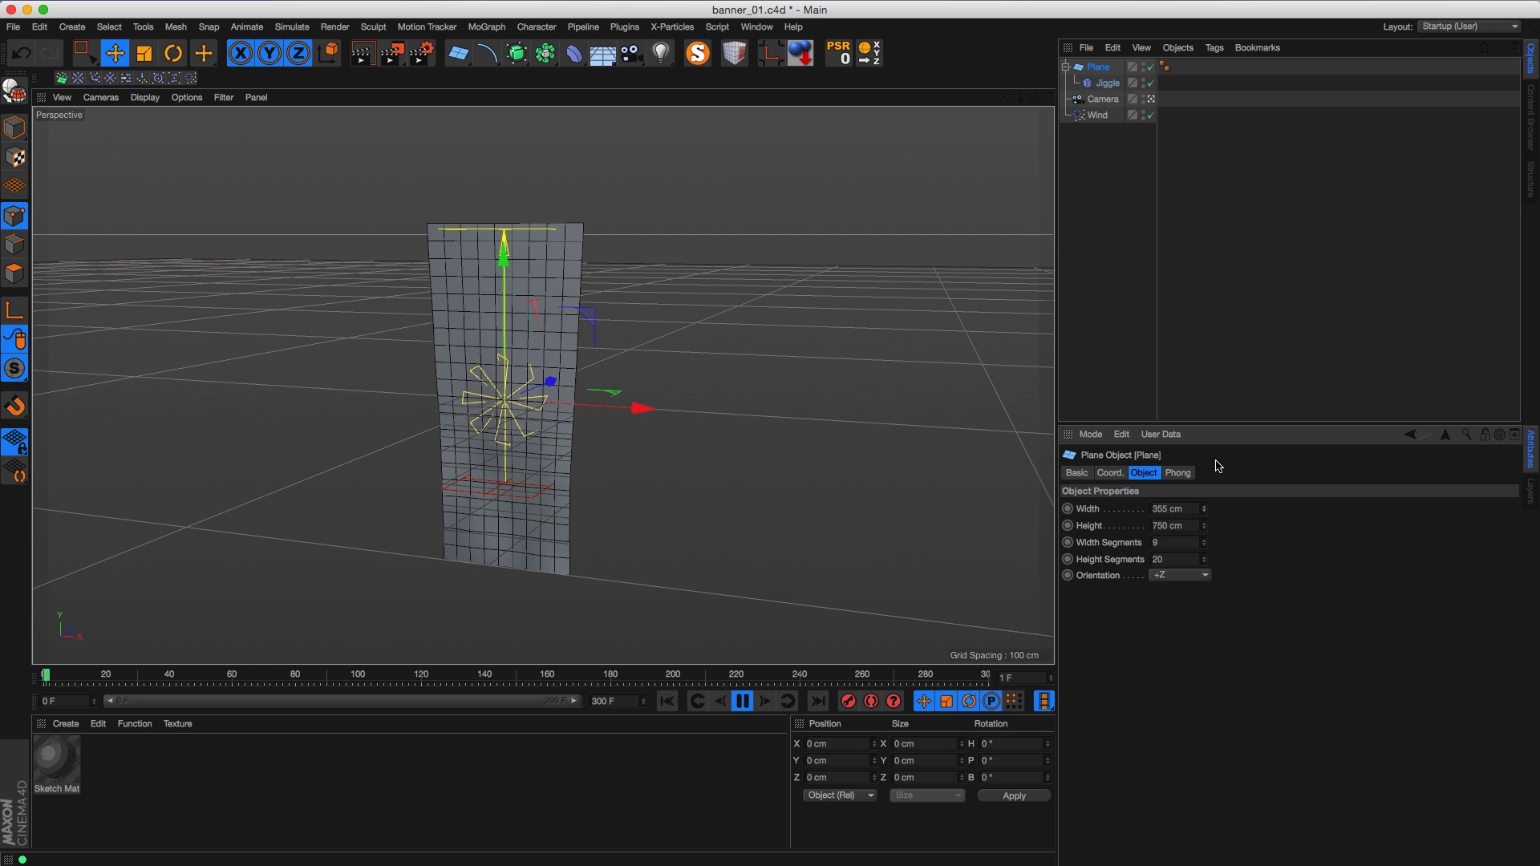
key("super+z")
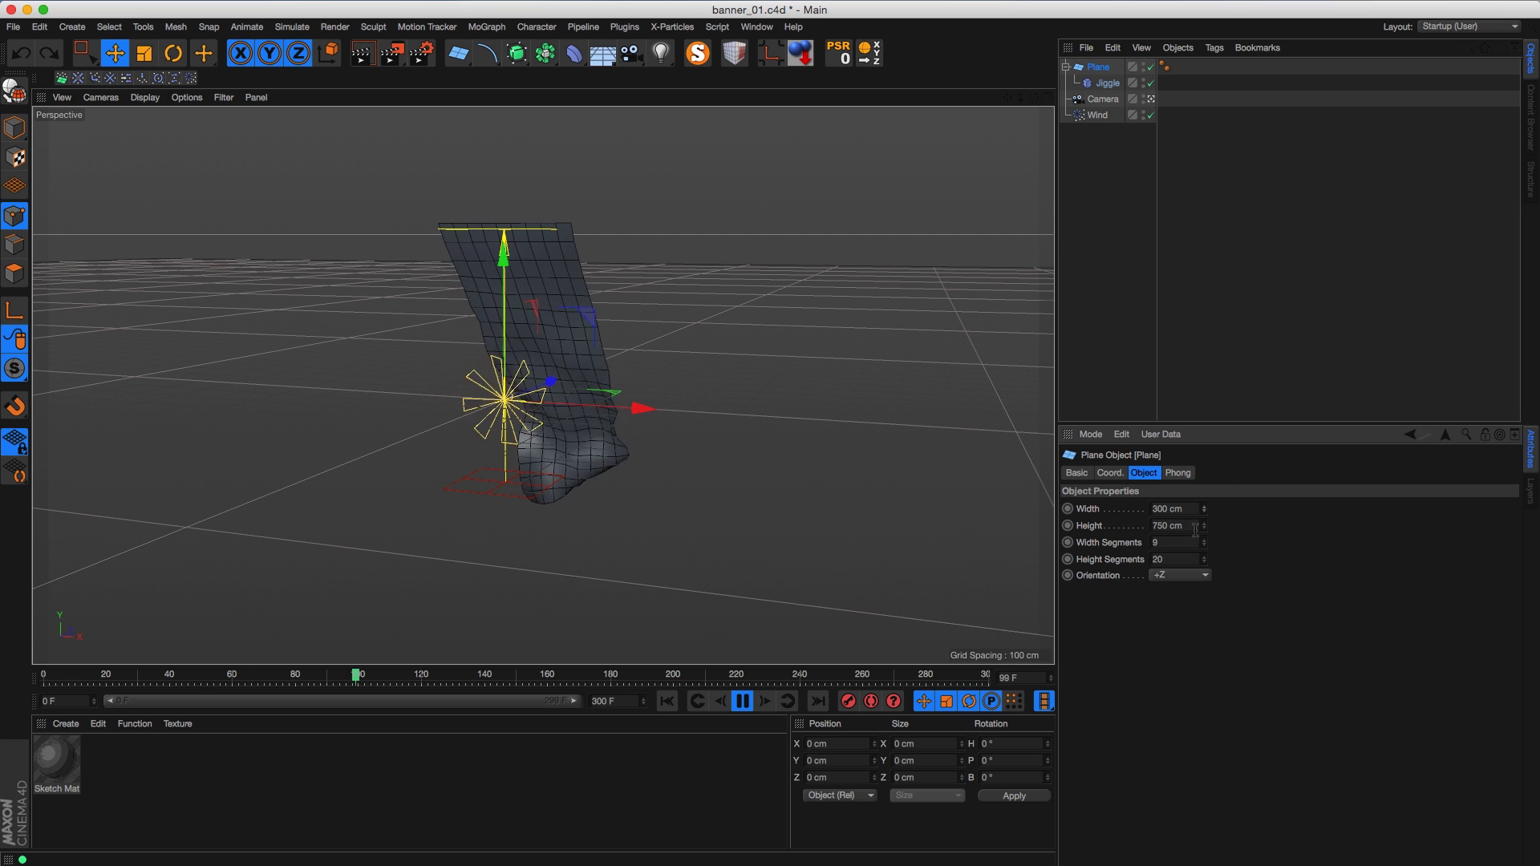
left_click(1184, 527)
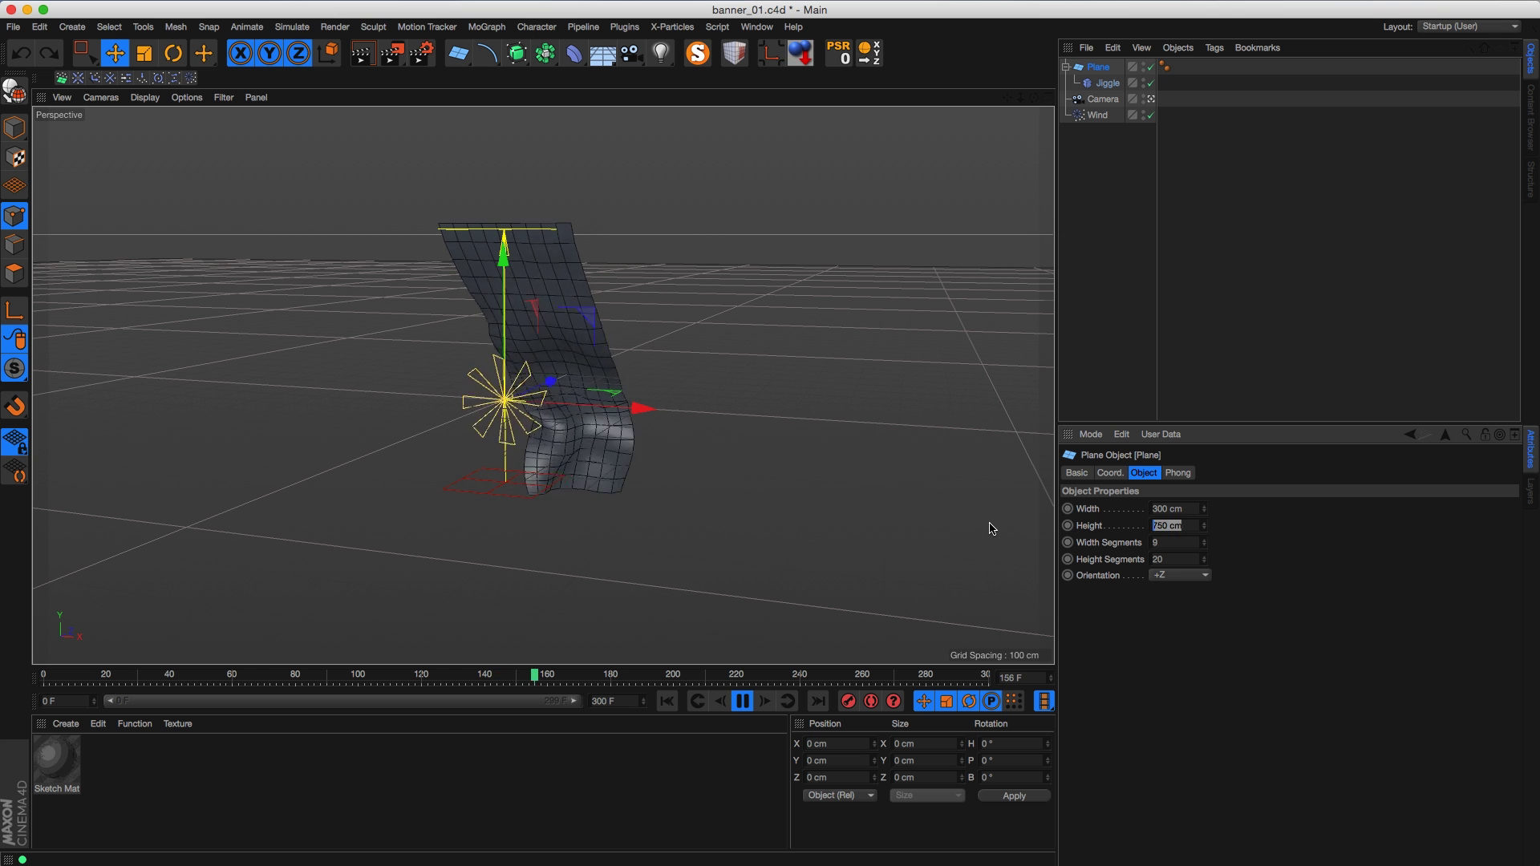
type("800")
key("Return")
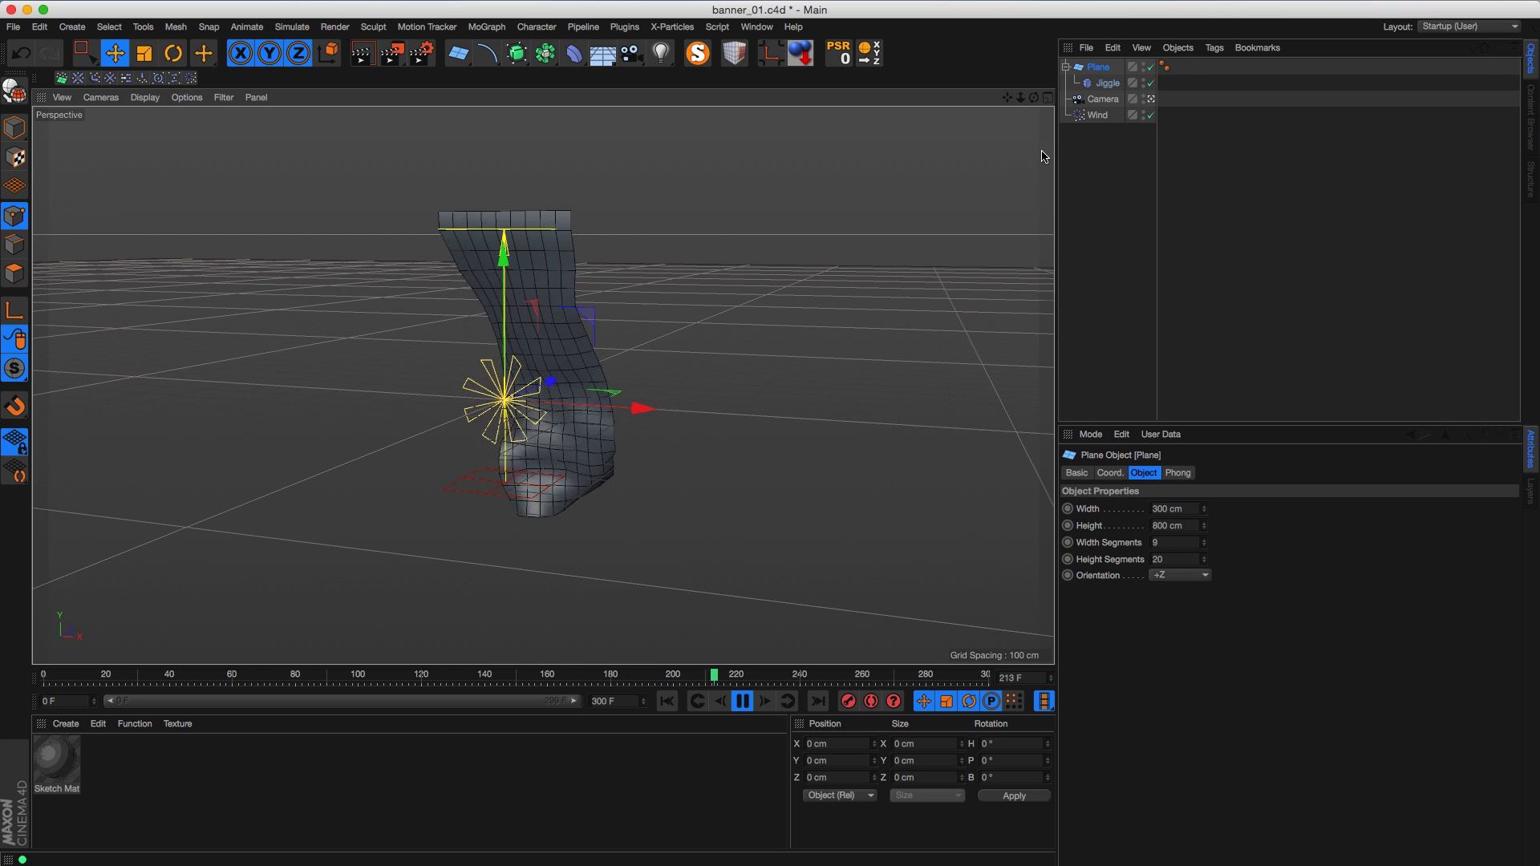
Step: Raise the Jiggle deformer to the banner's new top edge, and try a falloff Y size of 116 cm aligned with that edge
left_click(504, 254)
mouse_move(504, 229)
left_mouse_down()
mouse_move(519, 173)
mouse_move(517, 224)
left_mouse_up()
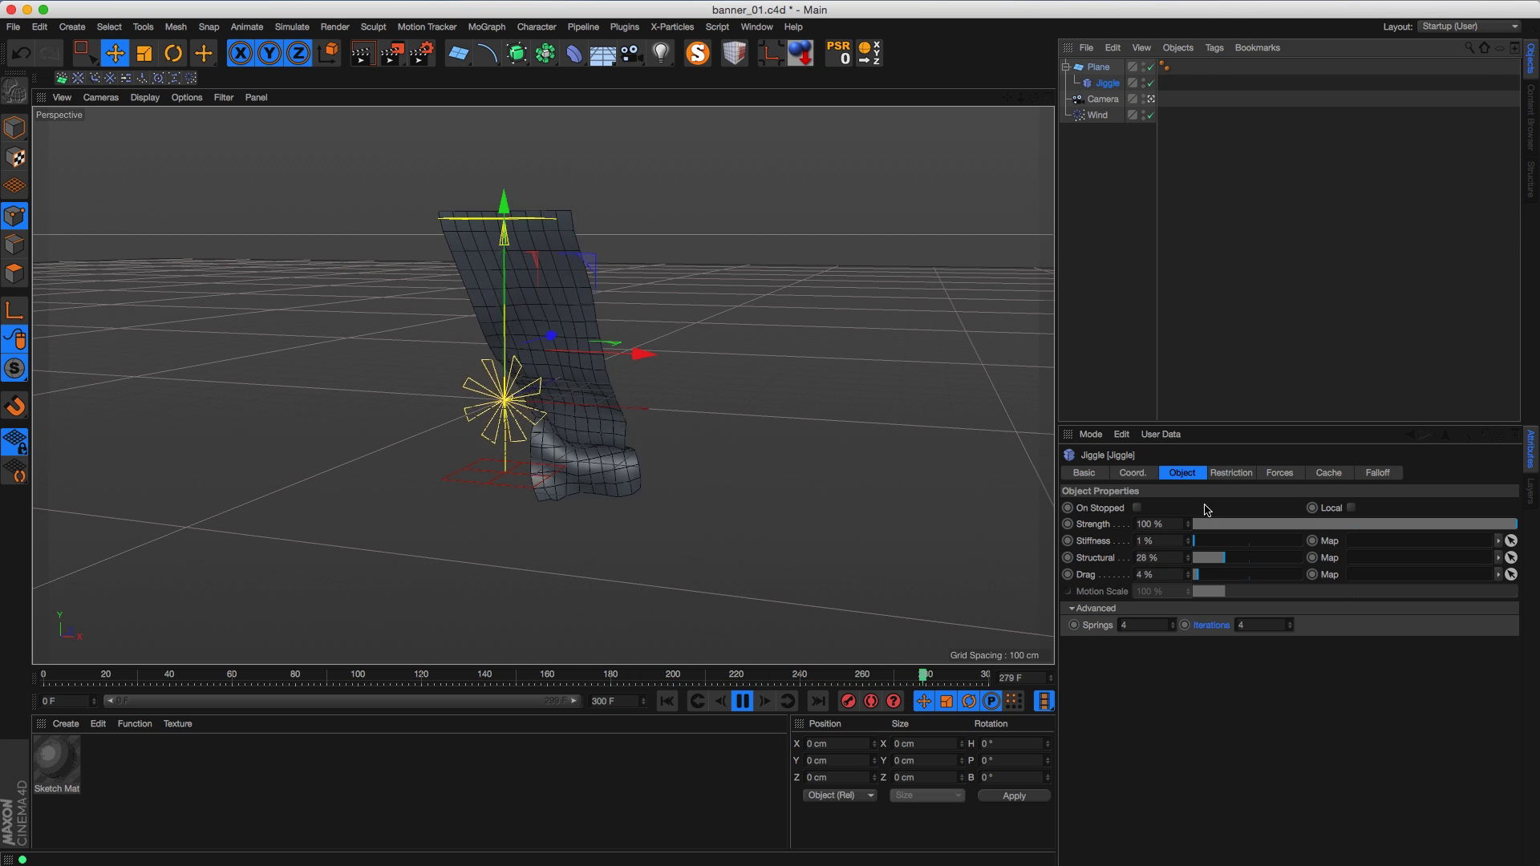
left_click(1377, 473)
left_click_drag(1258, 425, 1271, 378)
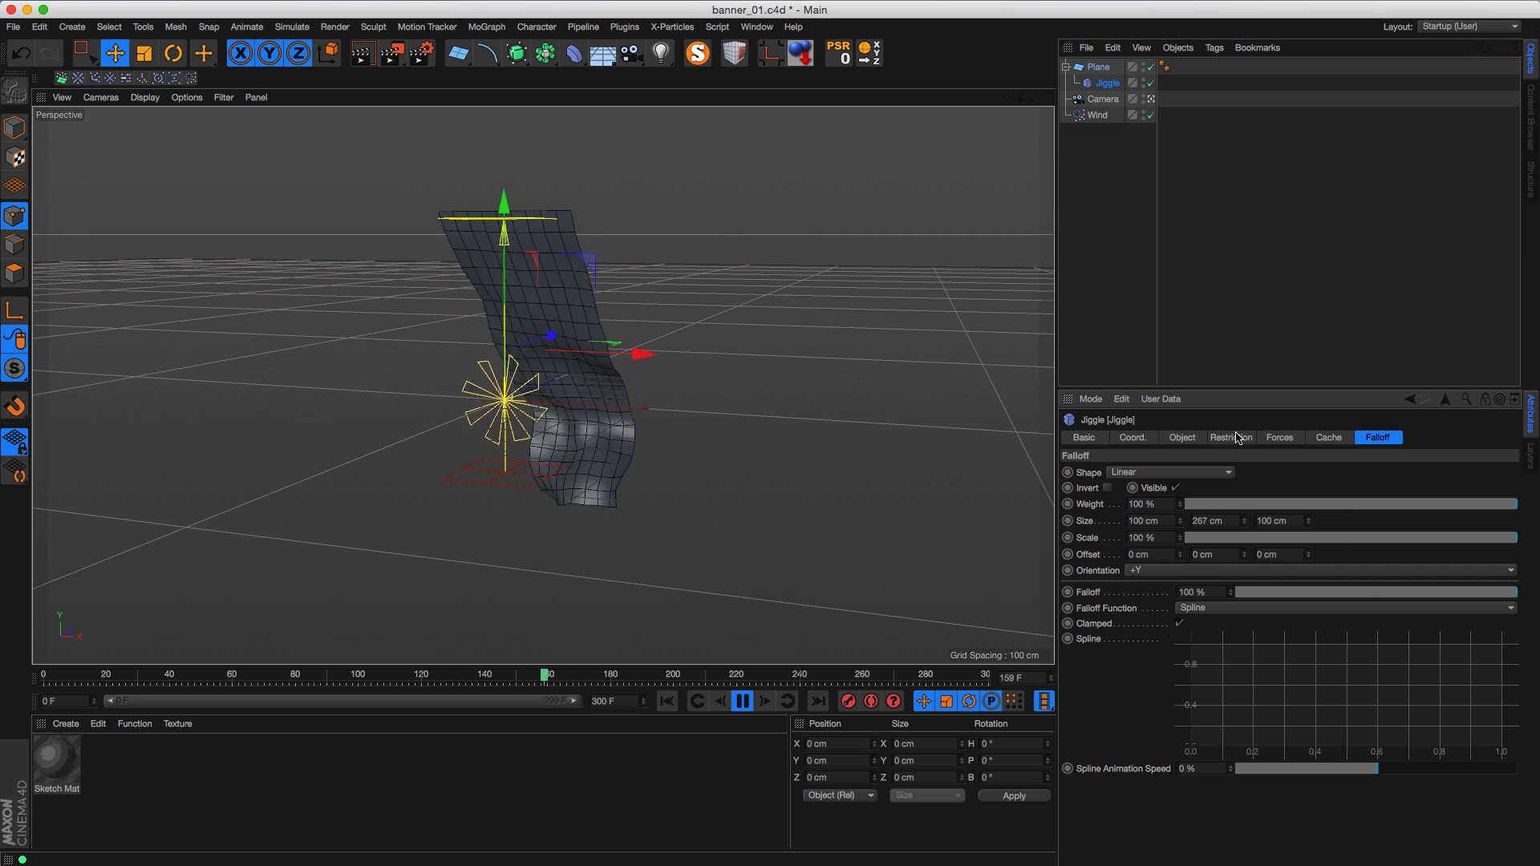
left_click_drag(1250, 525, 1248, 541)
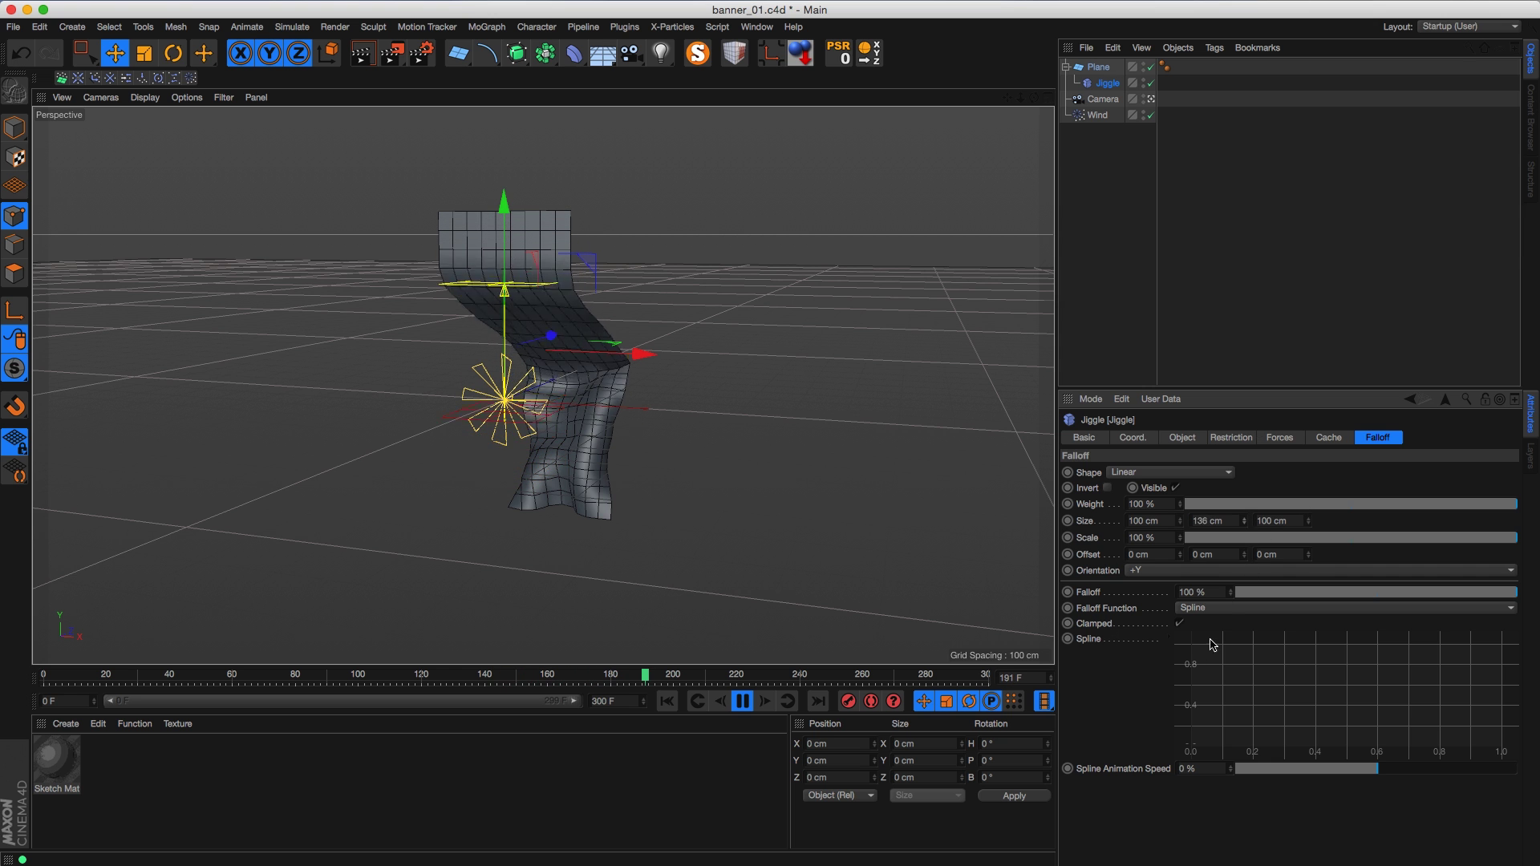
left_click_drag(1203, 658, 1201, 645)
left_click_drag(501, 250, 514, 173)
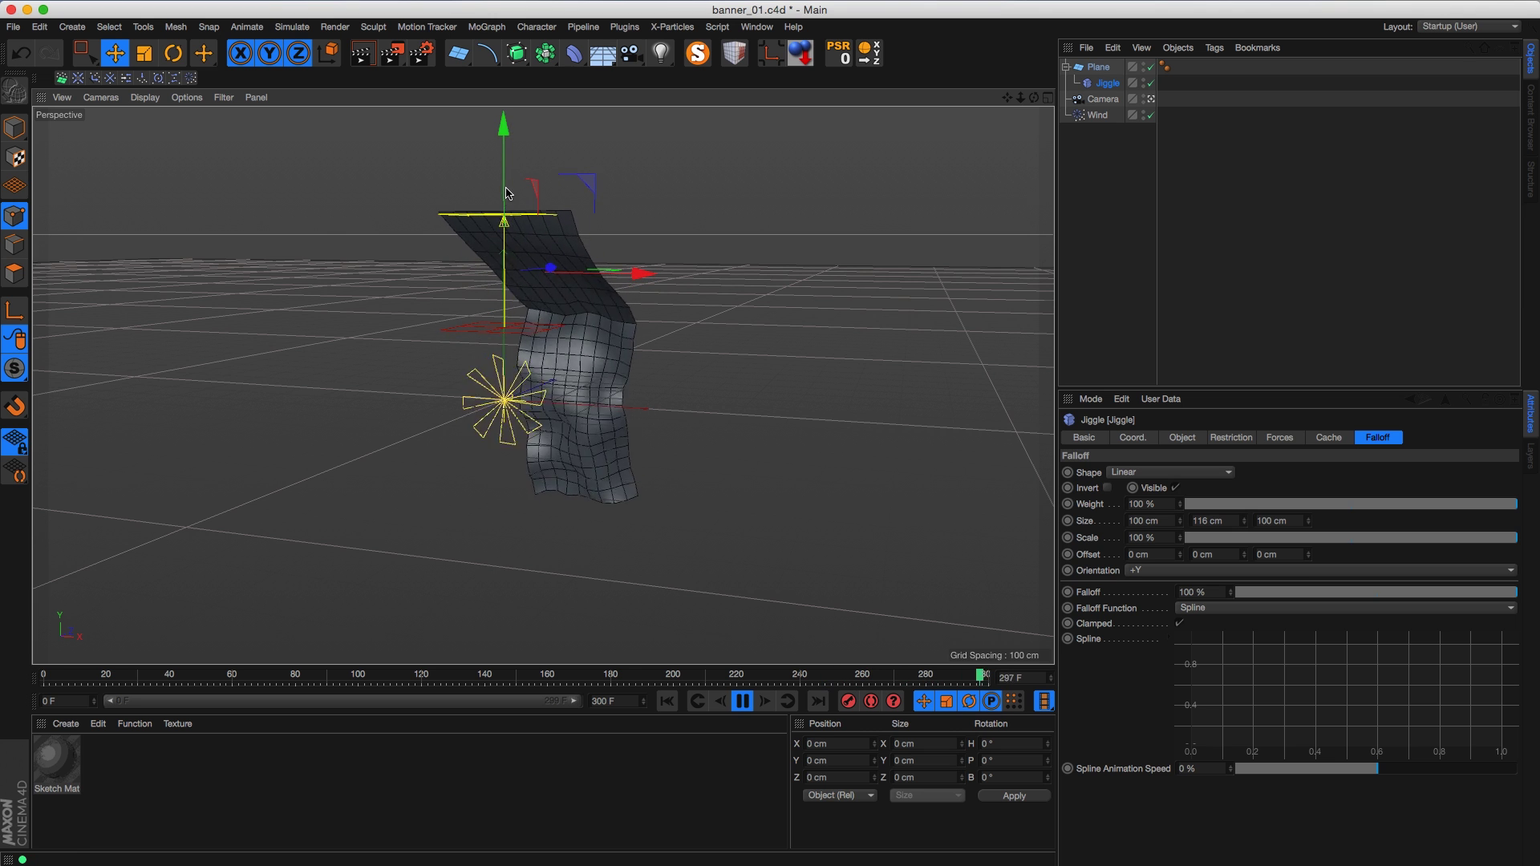
Step: Inspect the banner's motion from above, from the side and at an angle
mouse_move(522, 216)
left_mouse_down("alt")
mouse_move(466, 254)
mouse_move(519, 229)
left_mouse_up("alt")
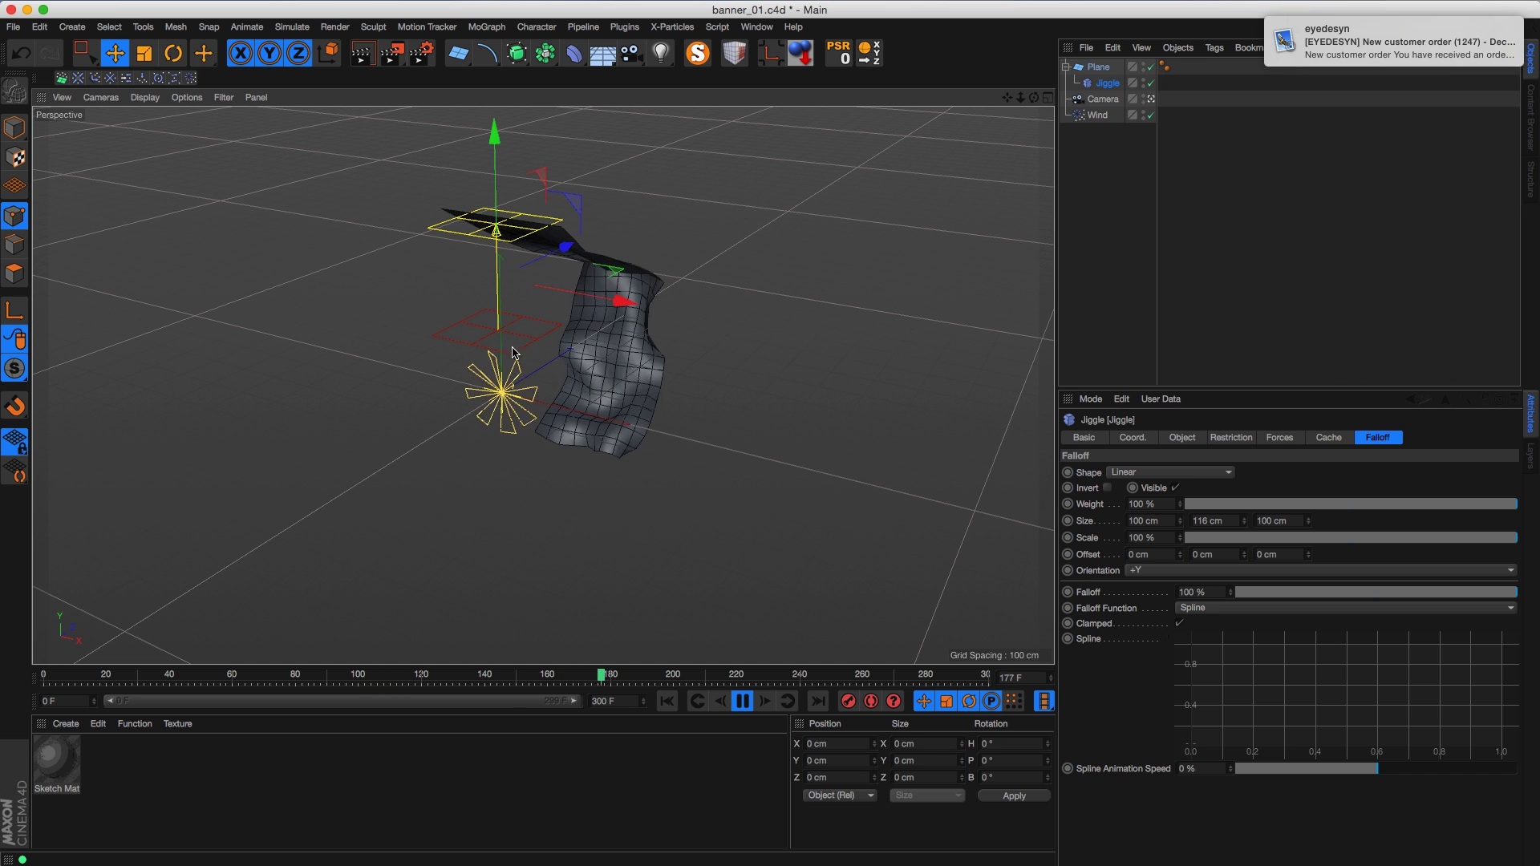
left_click_drag(565, 391, 570, 277, "alt")
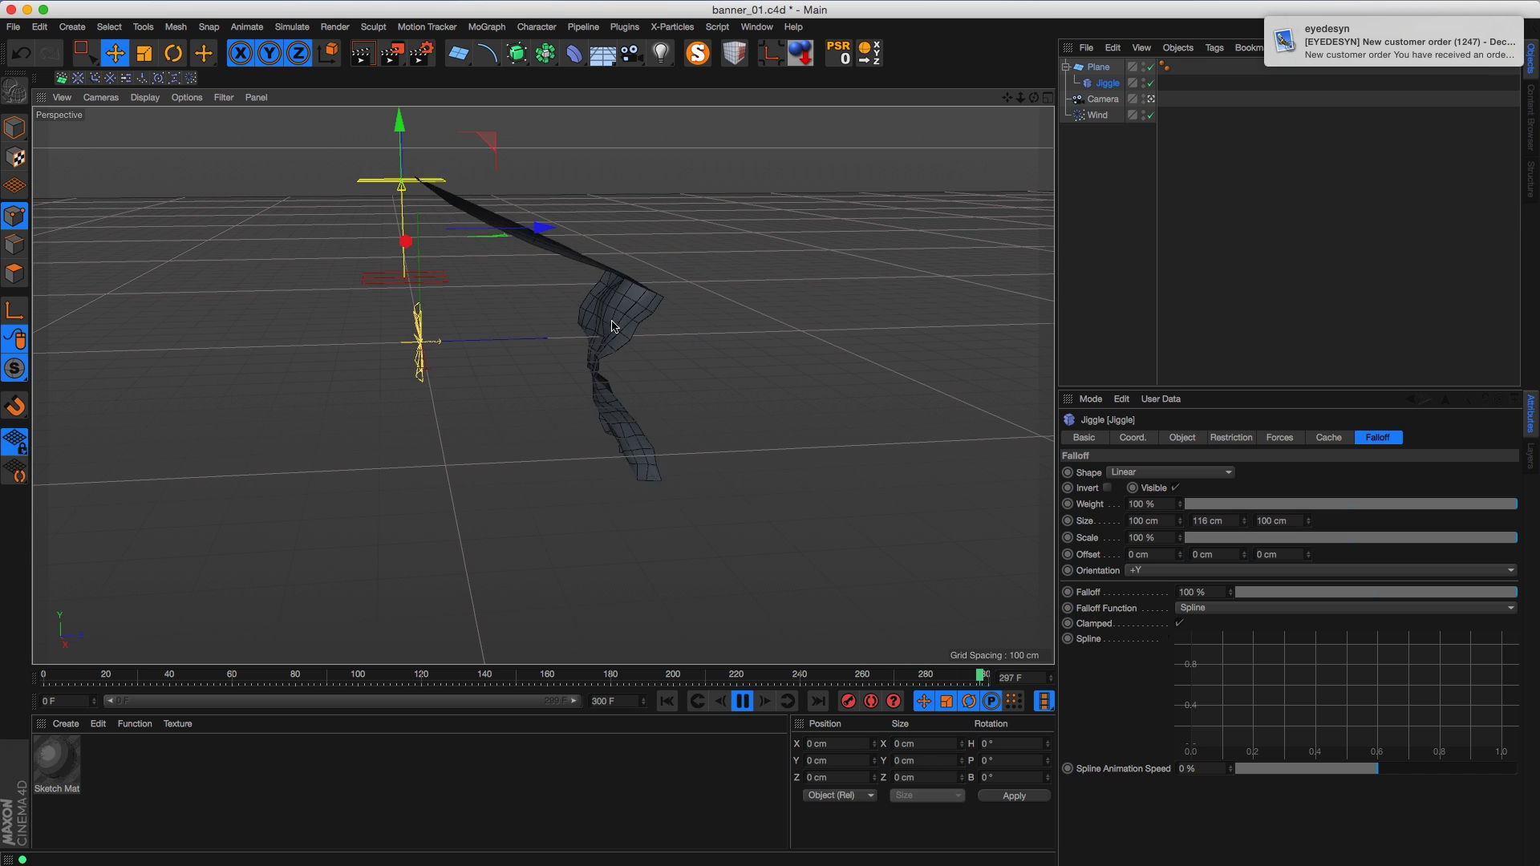
left_click_drag(612, 325, 371, 333, "alt")
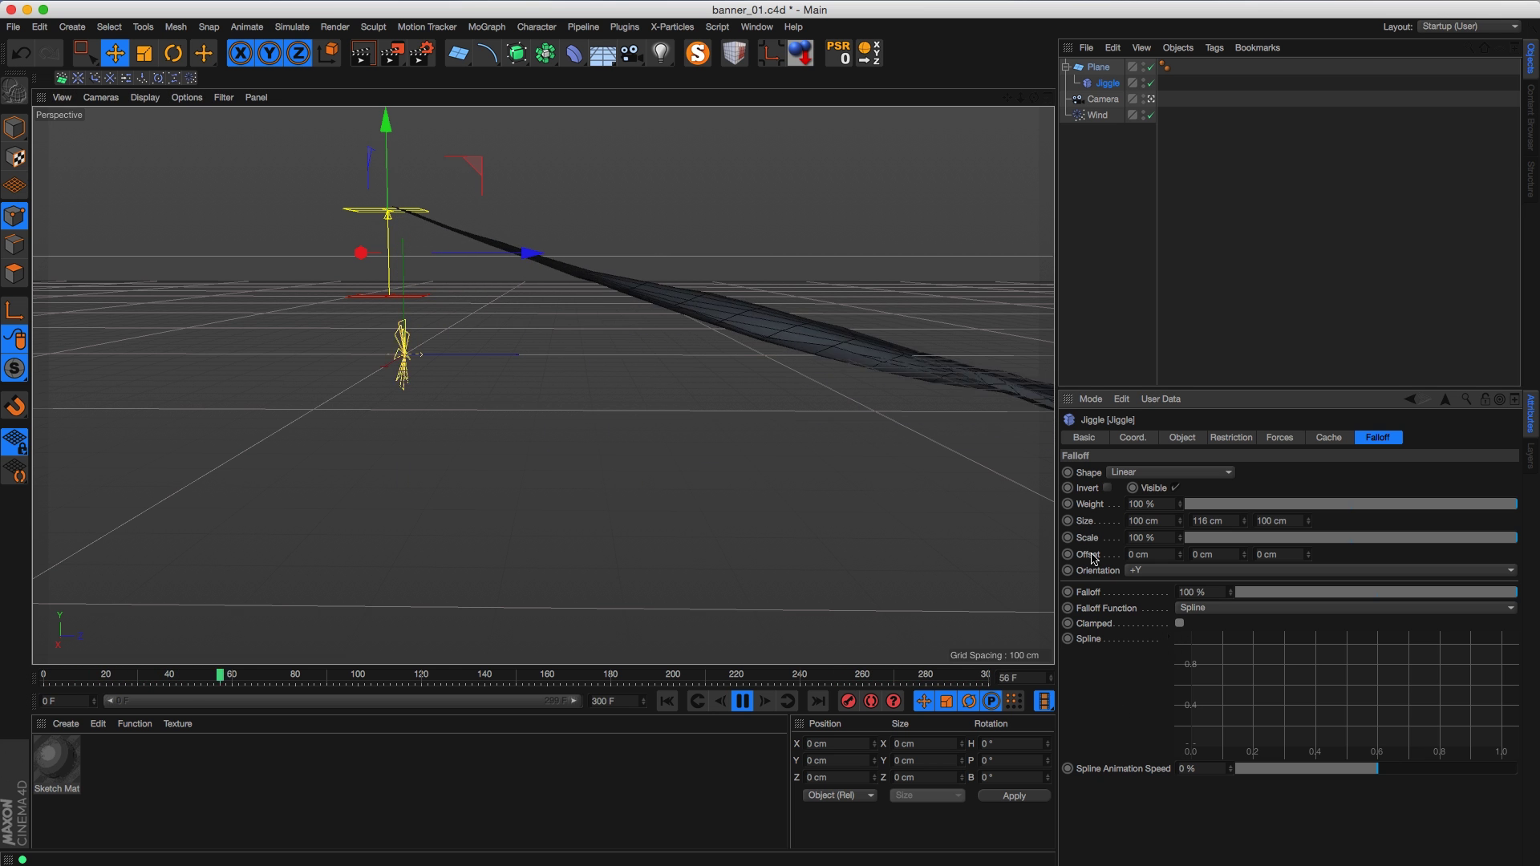
left_click_drag(619, 441, 700, 431, "alt")
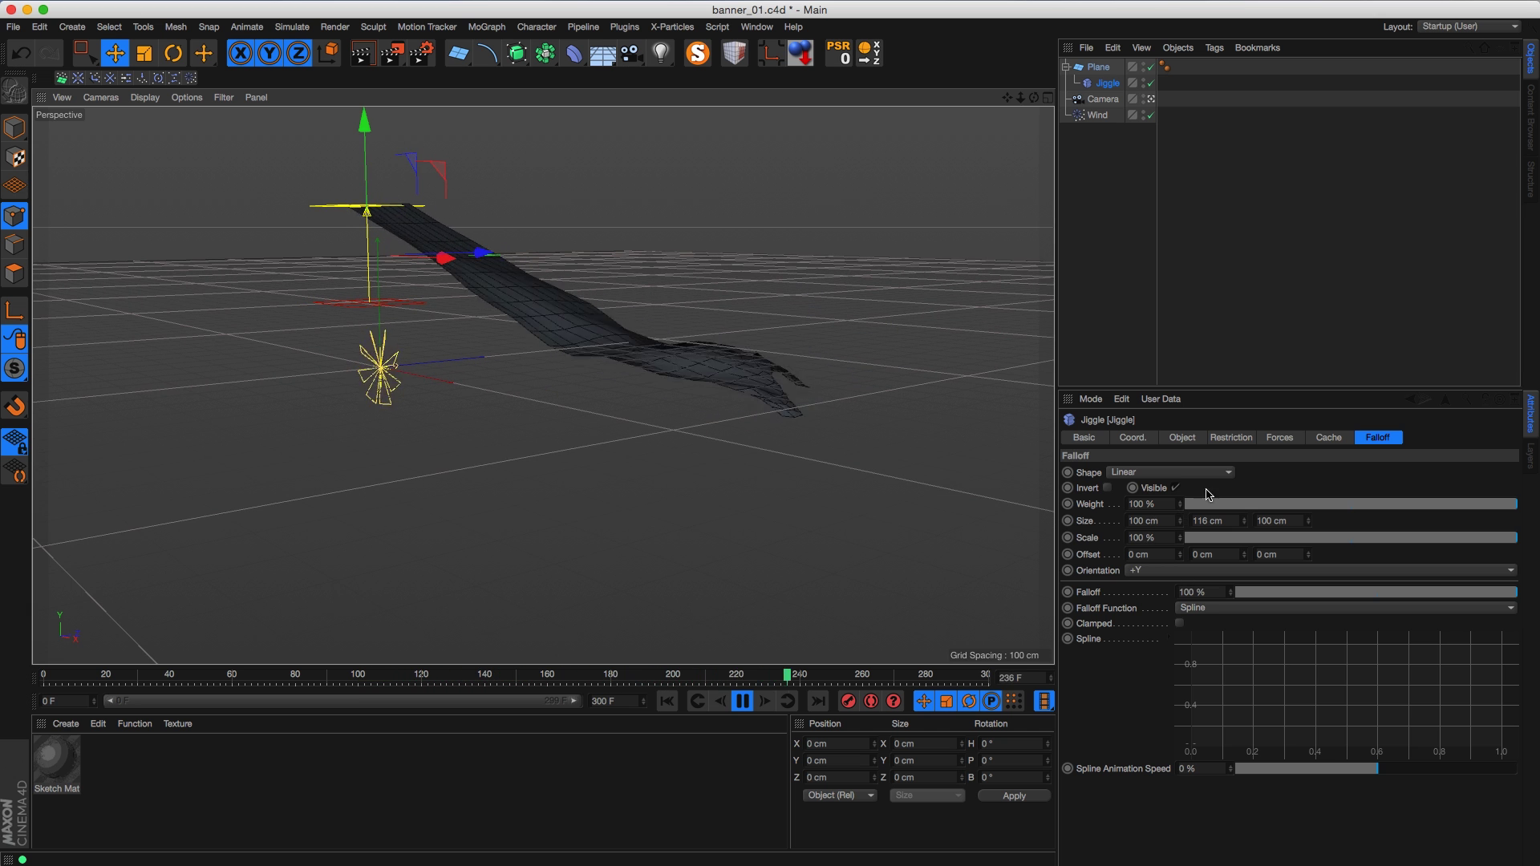
Step: Set the Jiggle's falloff Y size to 273 cm, lower the deformer to the banner's top edge, and turn on Clamped
left_click_drag(1244, 521, 1213, 416)
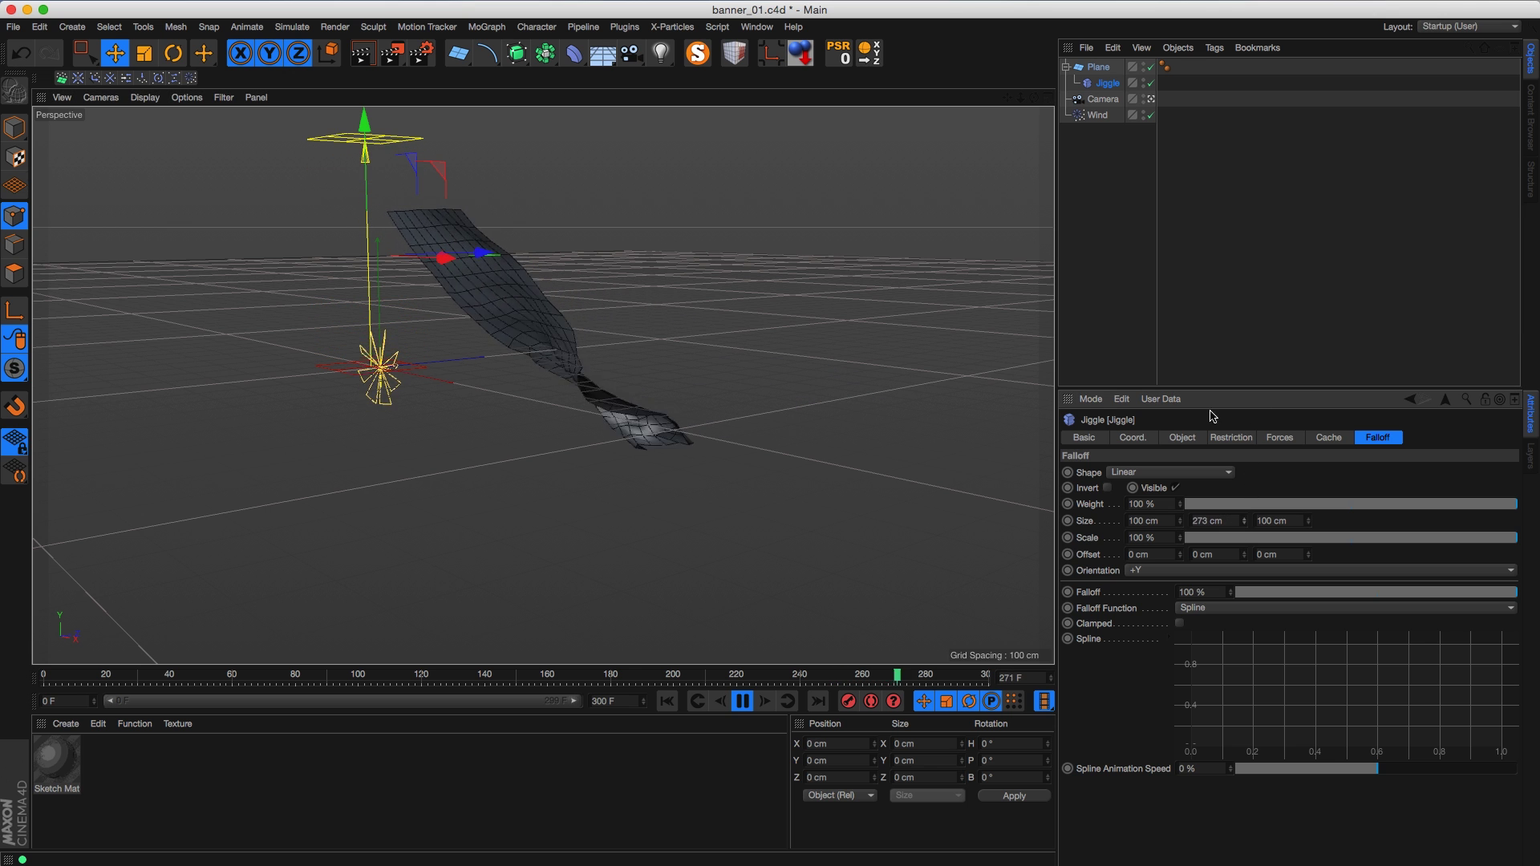
left_click_drag(366, 196, 365, 262)
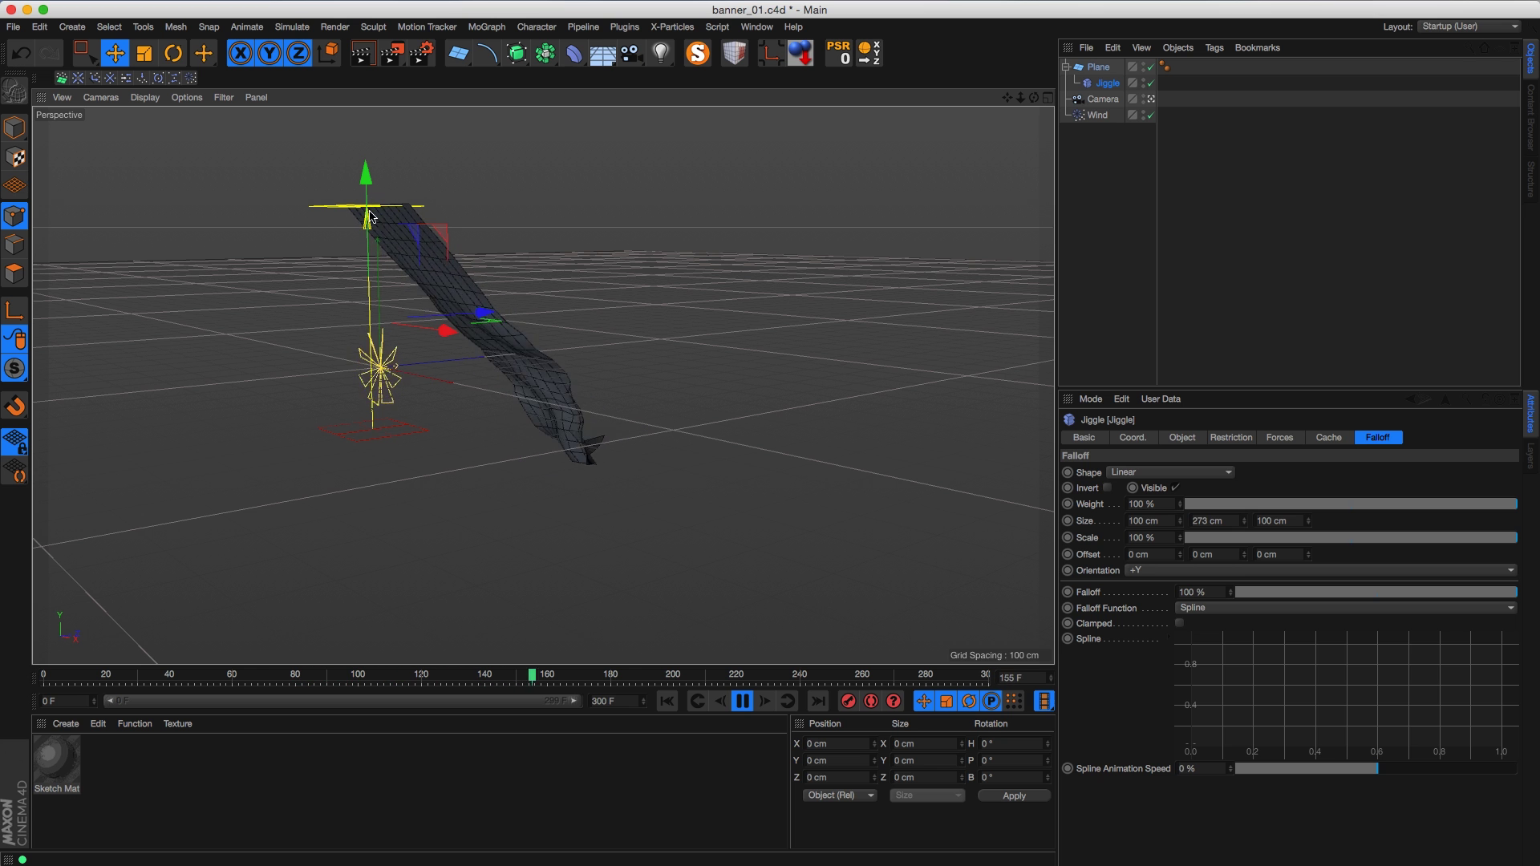
left_click(1179, 623)
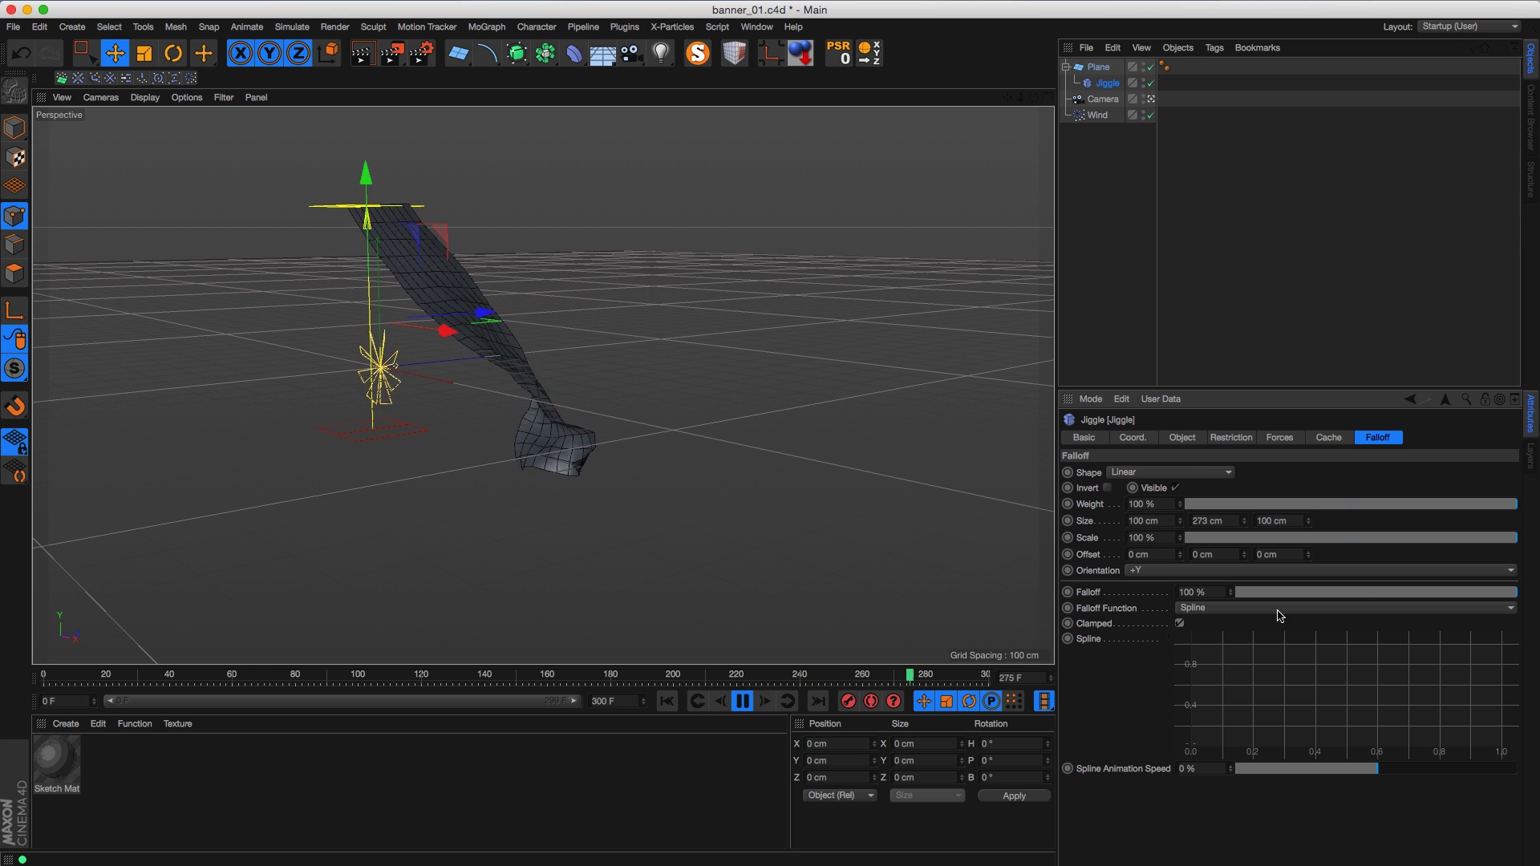
Step: Increase the Jiggle's falloff Y size to 351 cm and lower the deformer to meet the banner's top edge
left_click_drag(462, 481, 733, 441, "alt")
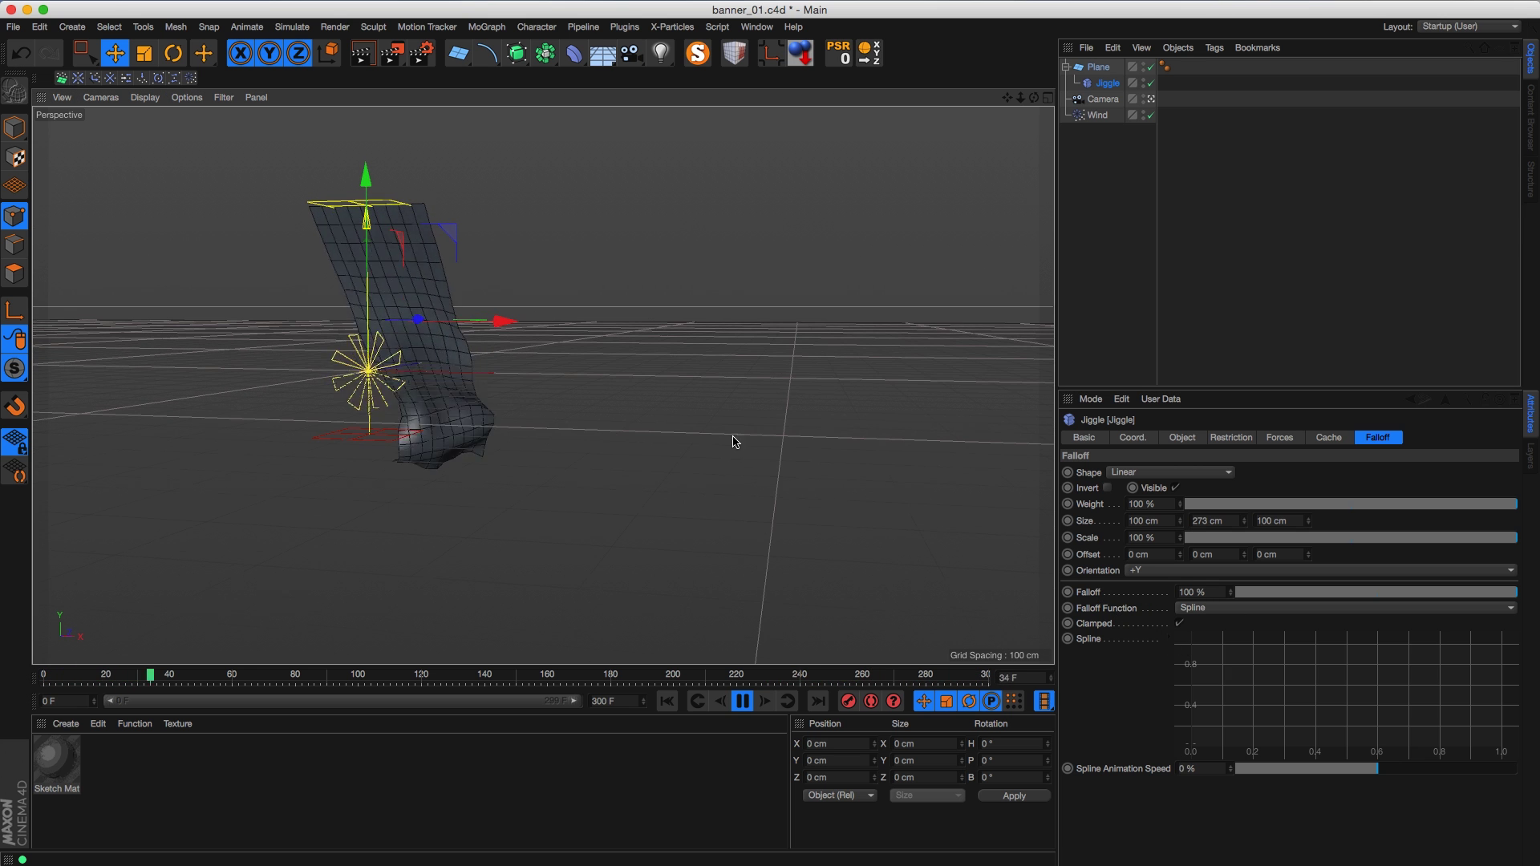
left_click_drag(1243, 521, 1245, 516)
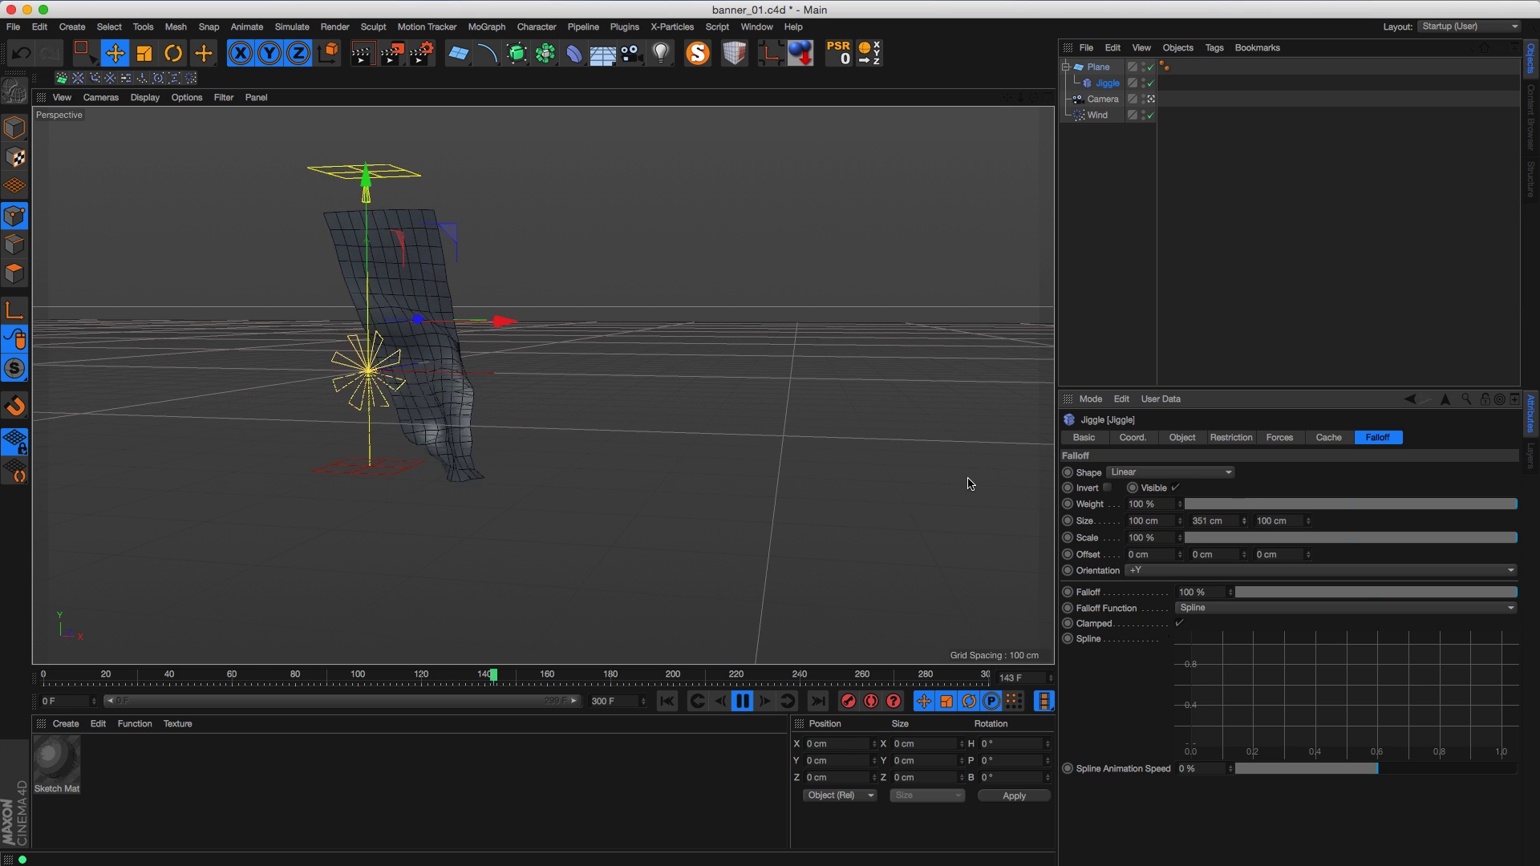
left_click_drag(366, 180, 476, 324)
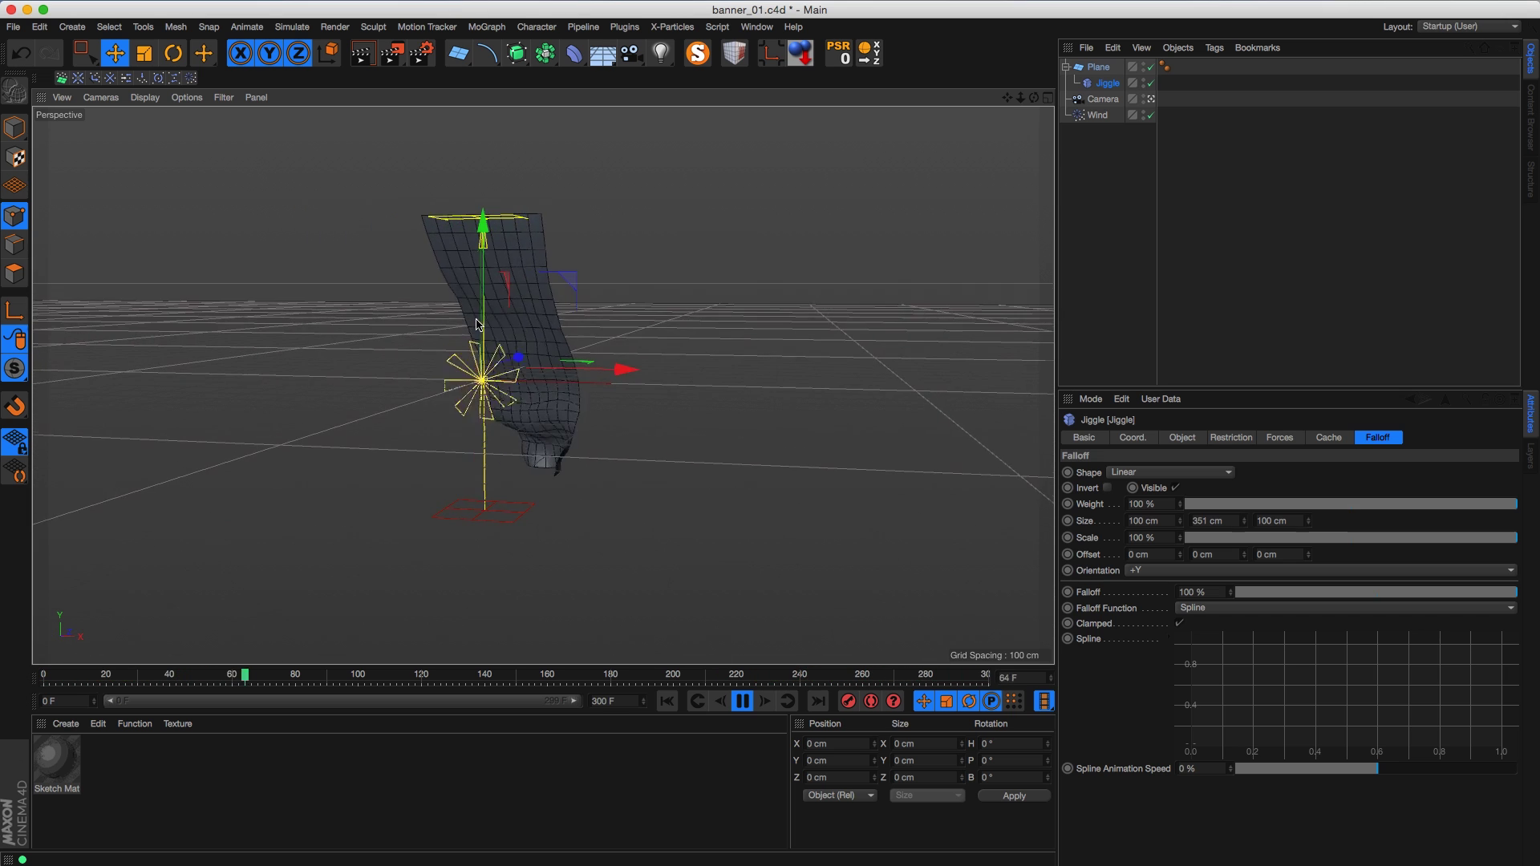
Step: Check the Jiggle deformer's gravity and assigned forces, and watch the banner's motion from a slightly different angle
left_click_drag(1249, 439, 1280, 444)
left_click(1244, 444, "shift")
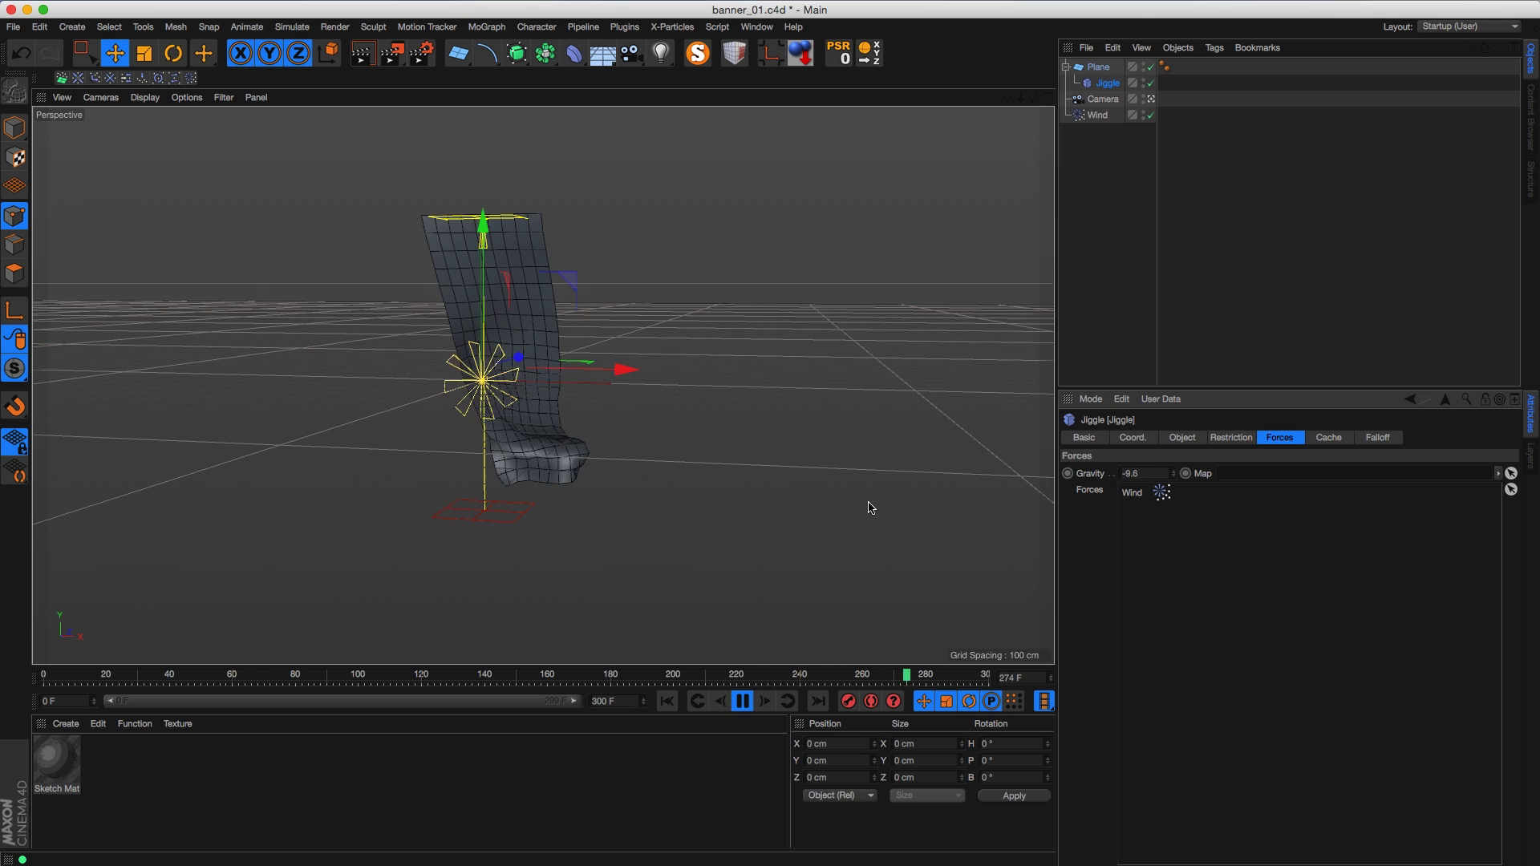
left_click(1135, 475)
left_click(1096, 536)
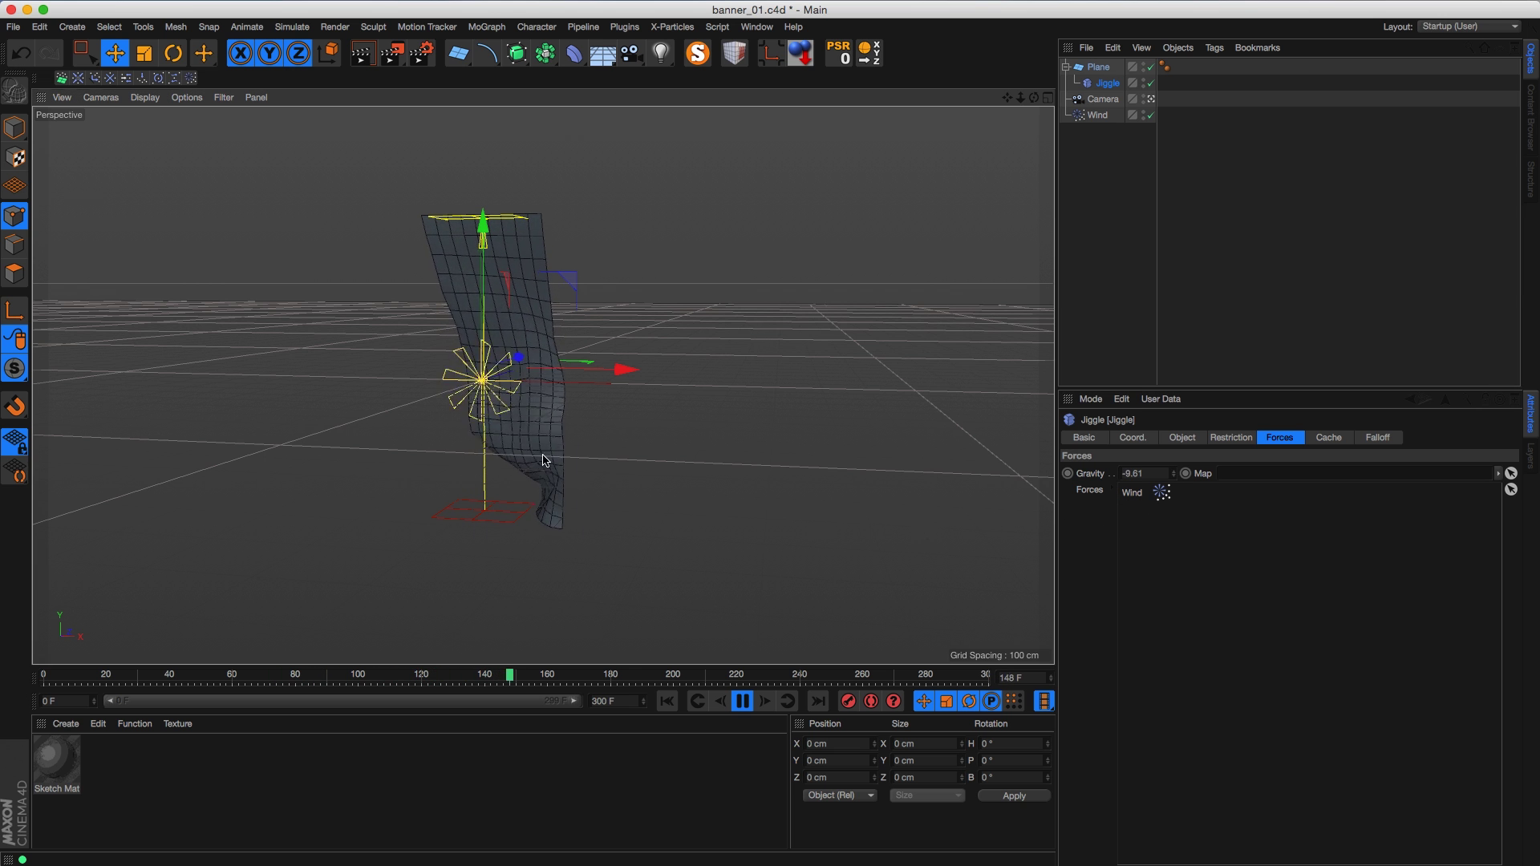
left_click_drag(540, 457, 508, 541, "alt")
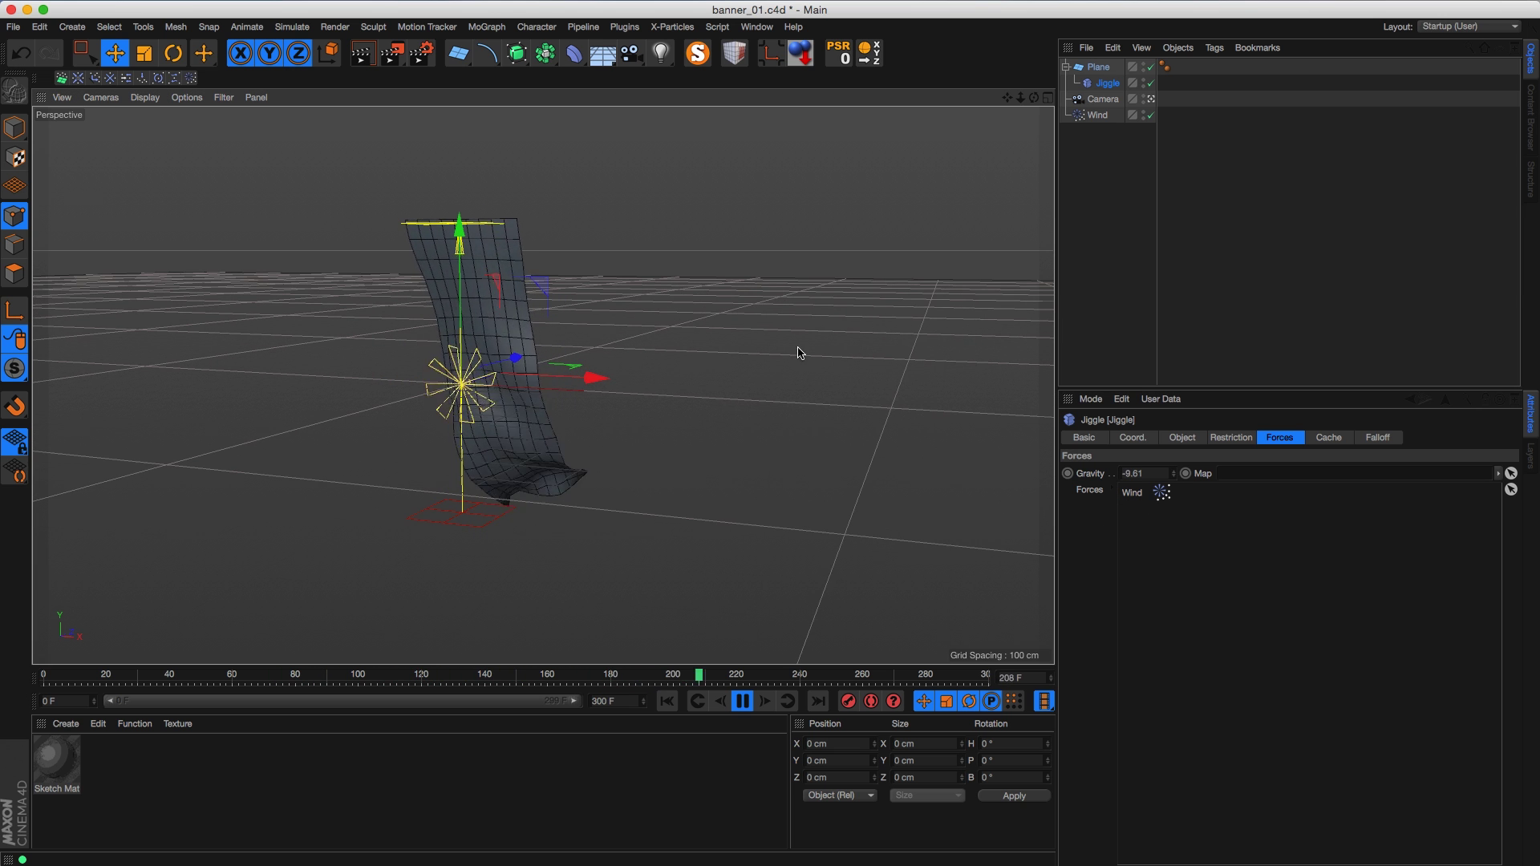
mouse_move(522, 461)
left_mouse_down("alt")
mouse_move(602, 436)
mouse_move(522, 451)
left_mouse_up("alt")
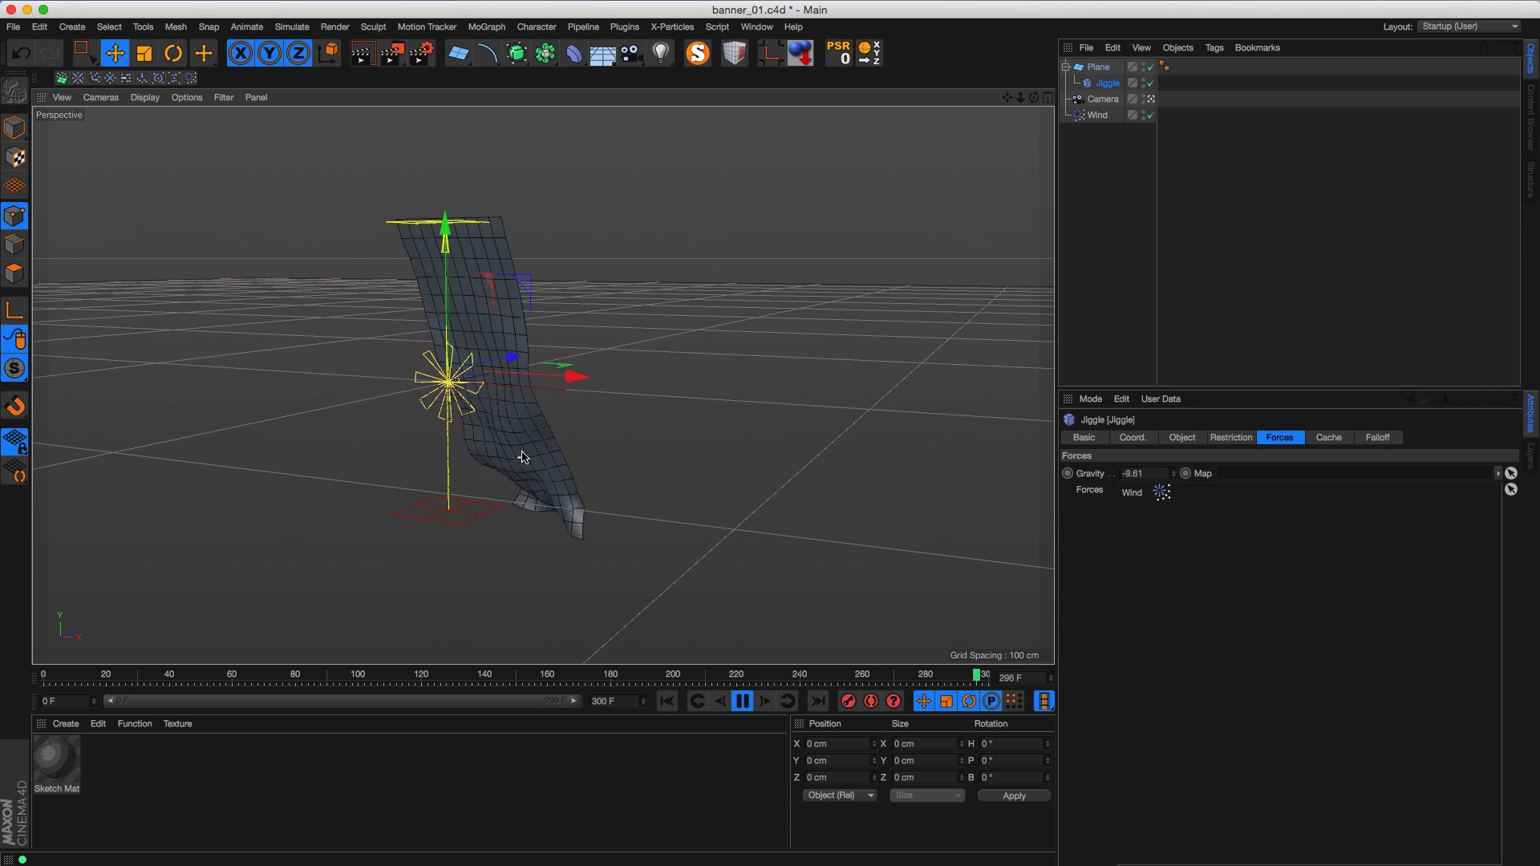
Step: Rotate the Wind object freehand to change the direction in which it blows the banner
left_click(1097, 115)
key("r")
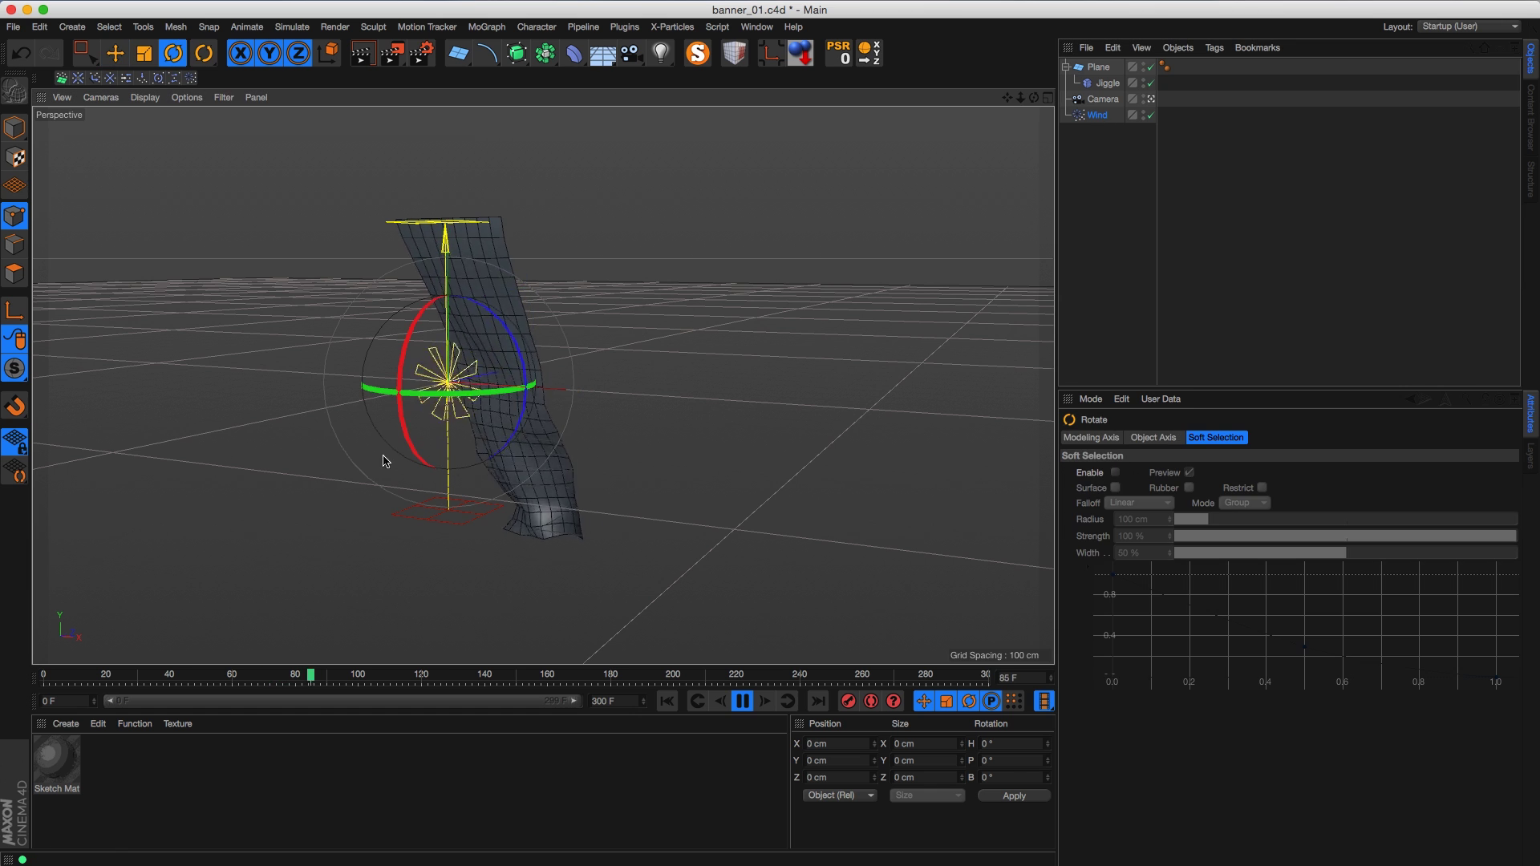
left_click_drag(438, 437, 472, 520)
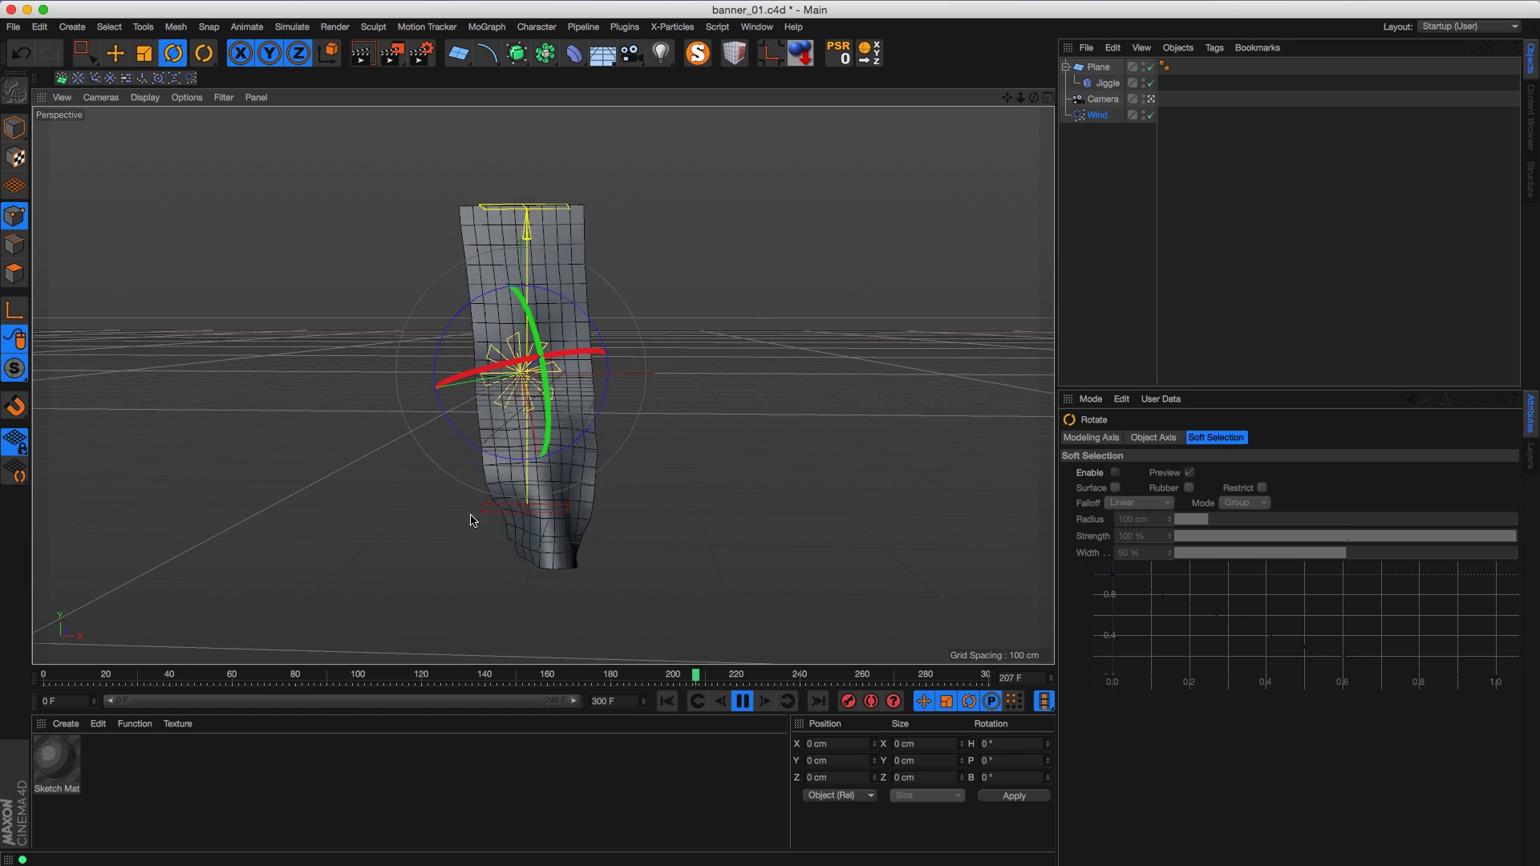
mouse_move(511, 417)
left_mouse_down()
mouse_move(575, 379)
mouse_move(484, 442)
mouse_move(292, 443)
mouse_move(567, 440)
mouse_move(354, 440)
mouse_move(457, 426)
left_mouse_up()
left_click_drag(512, 417, 480, 392)
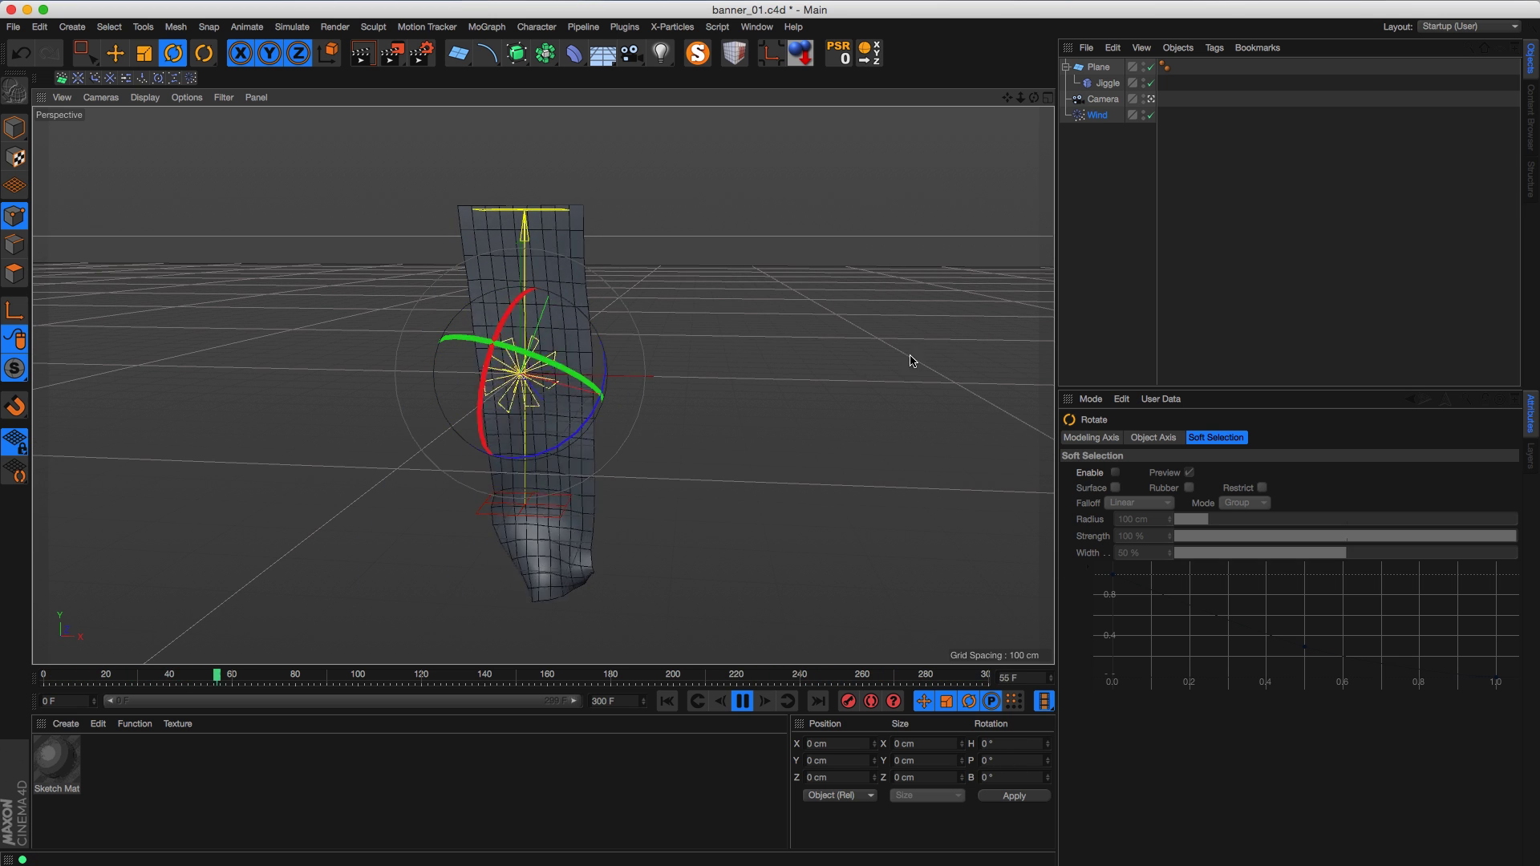
Step: Add a second plane and give it a Cloth simulation tag
right_click(1086, 114)
left_click(1073, 148)
left_click(1072, 148)
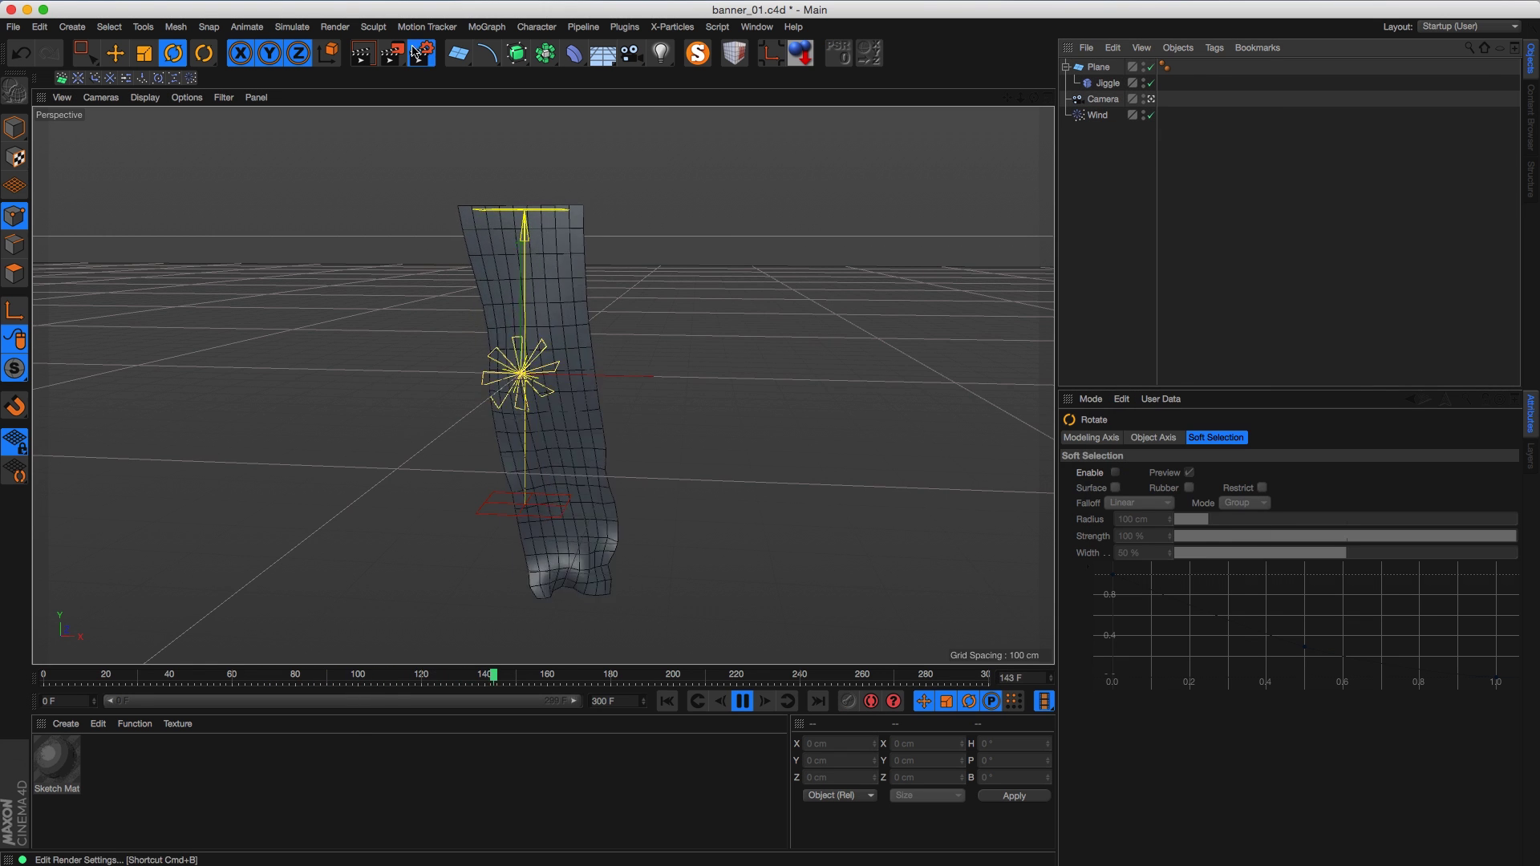
left_click(458, 53)
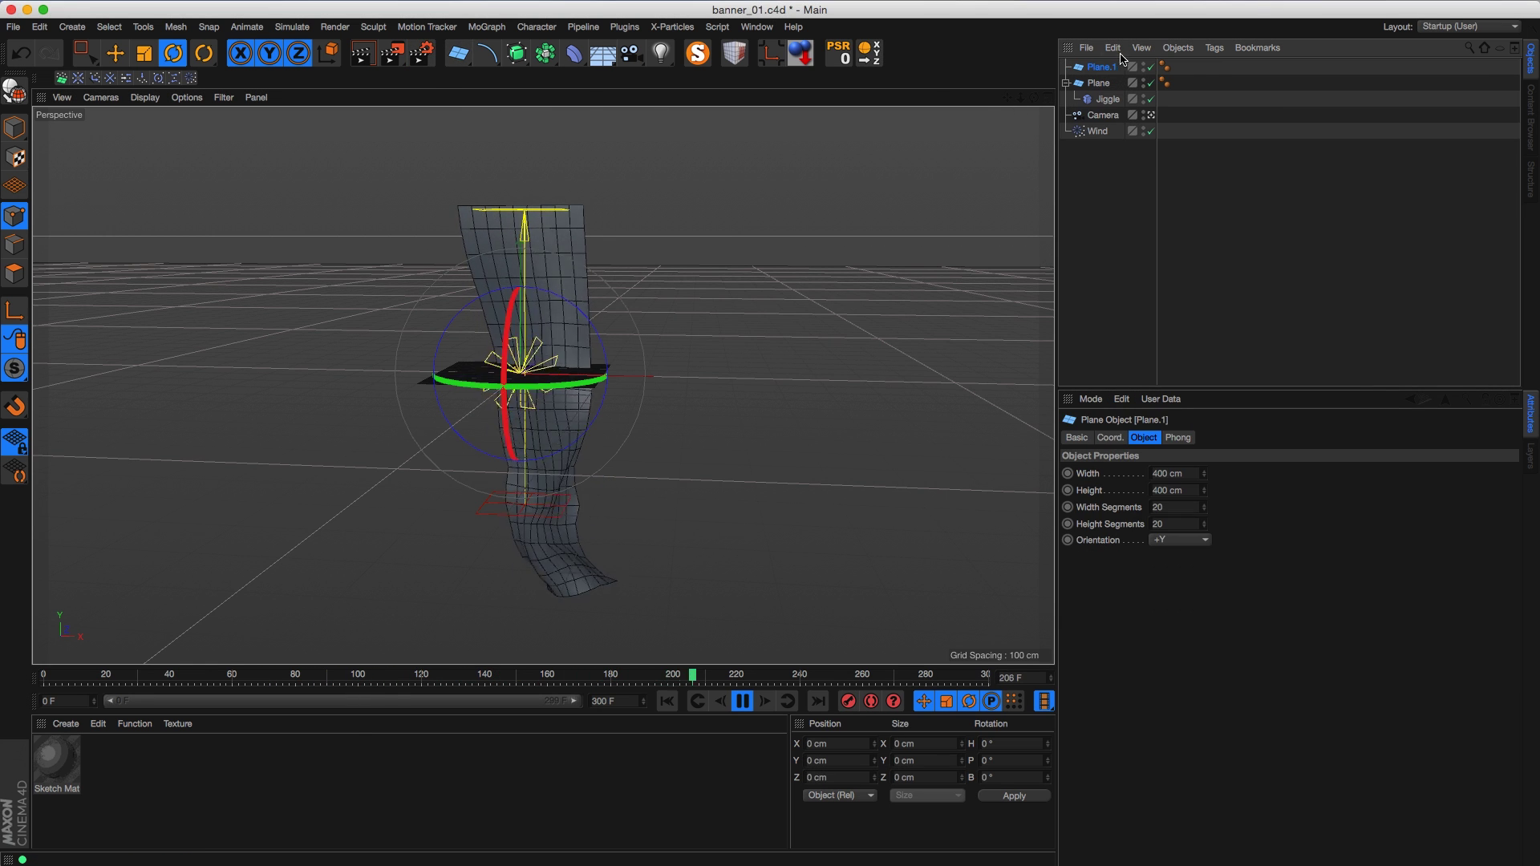
right_click(1097, 67)
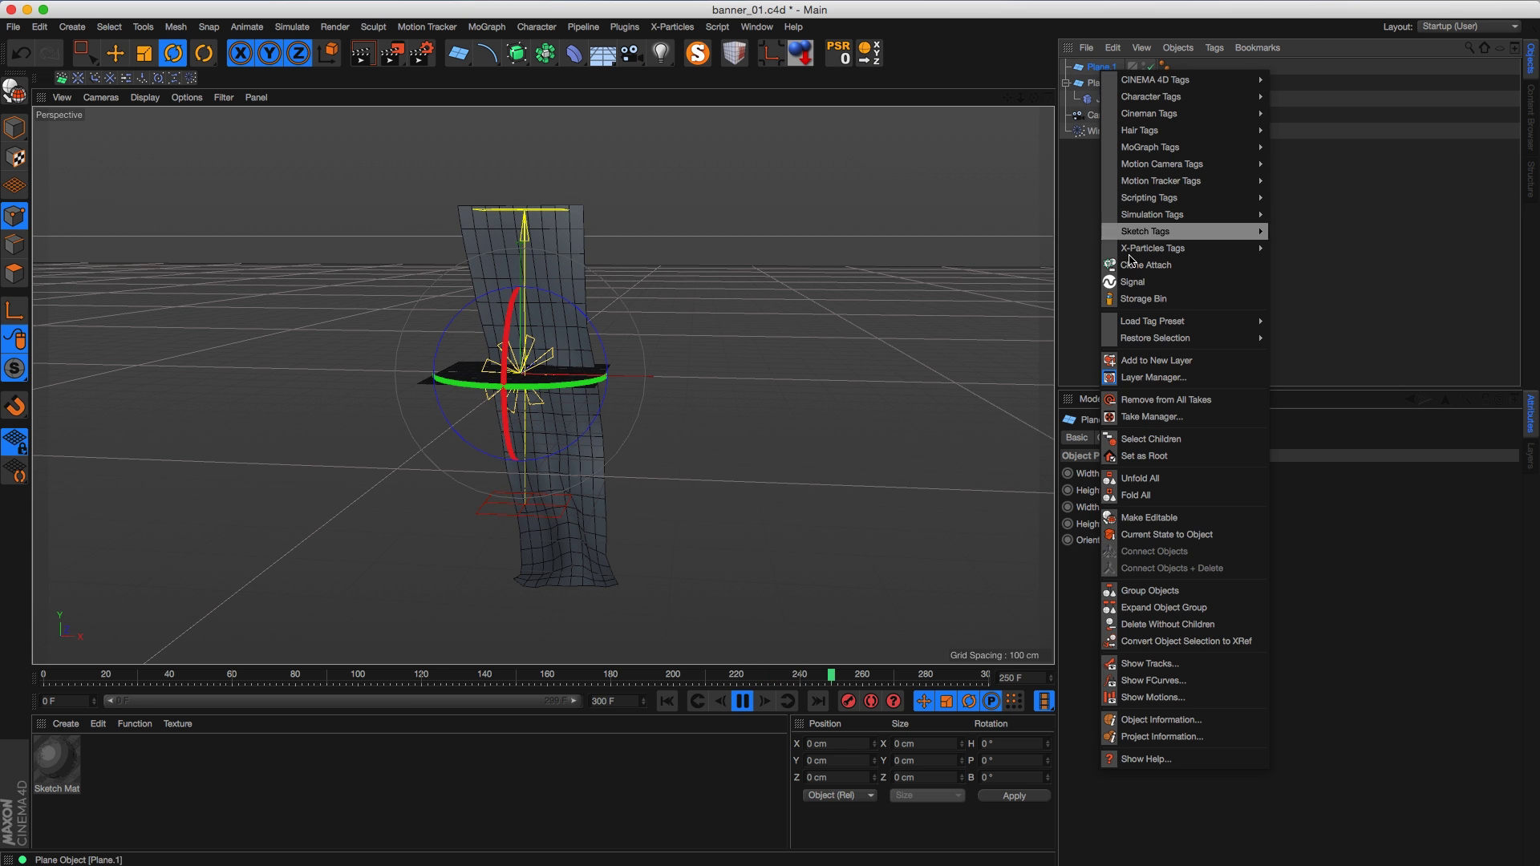
mouse_move(1187, 94)
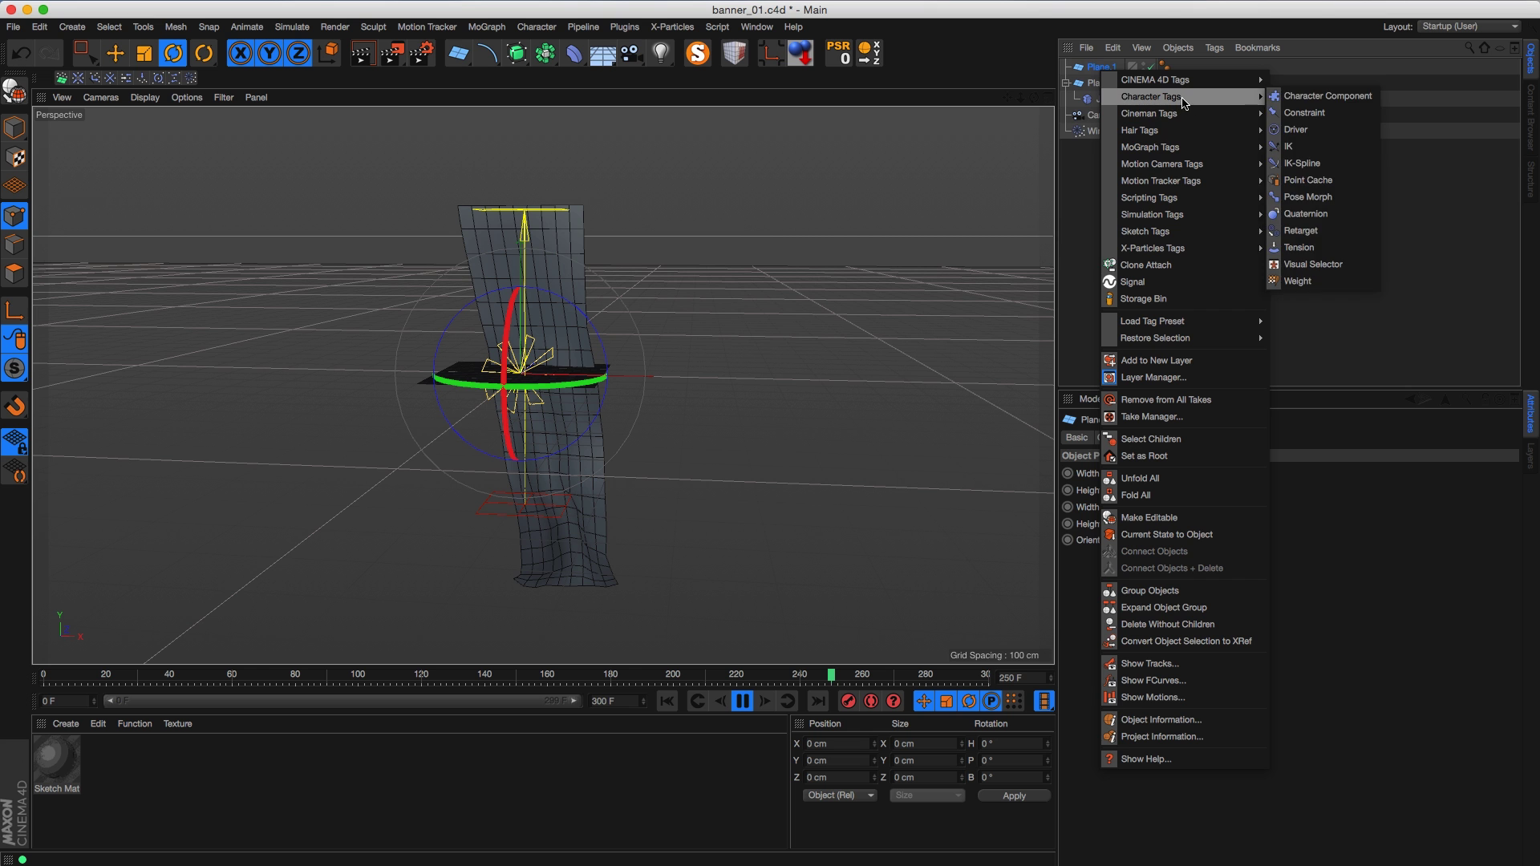
mouse_move(1180, 215)
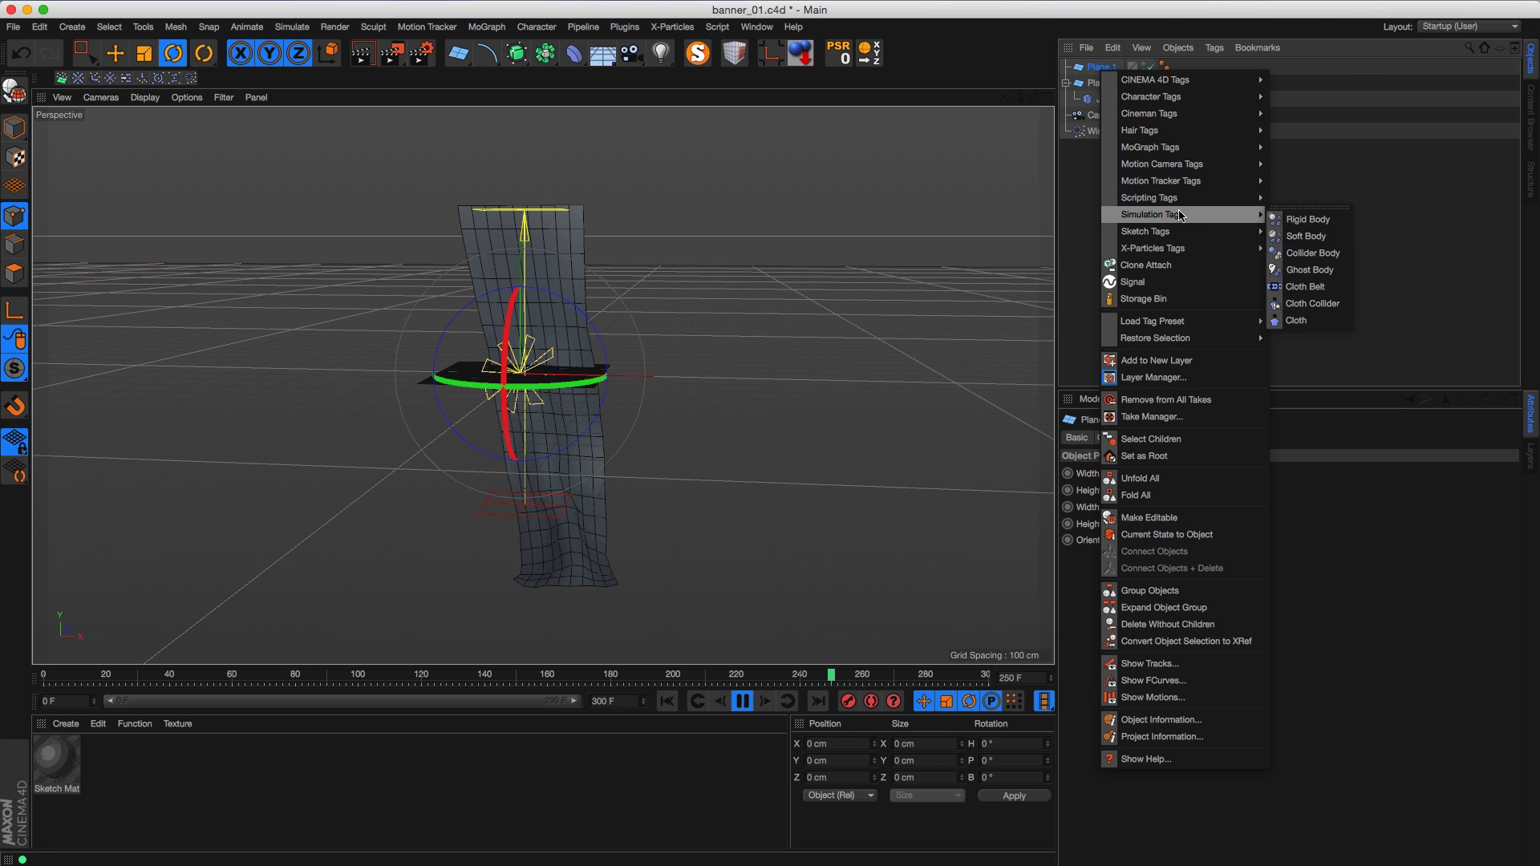
left_click(1294, 320)
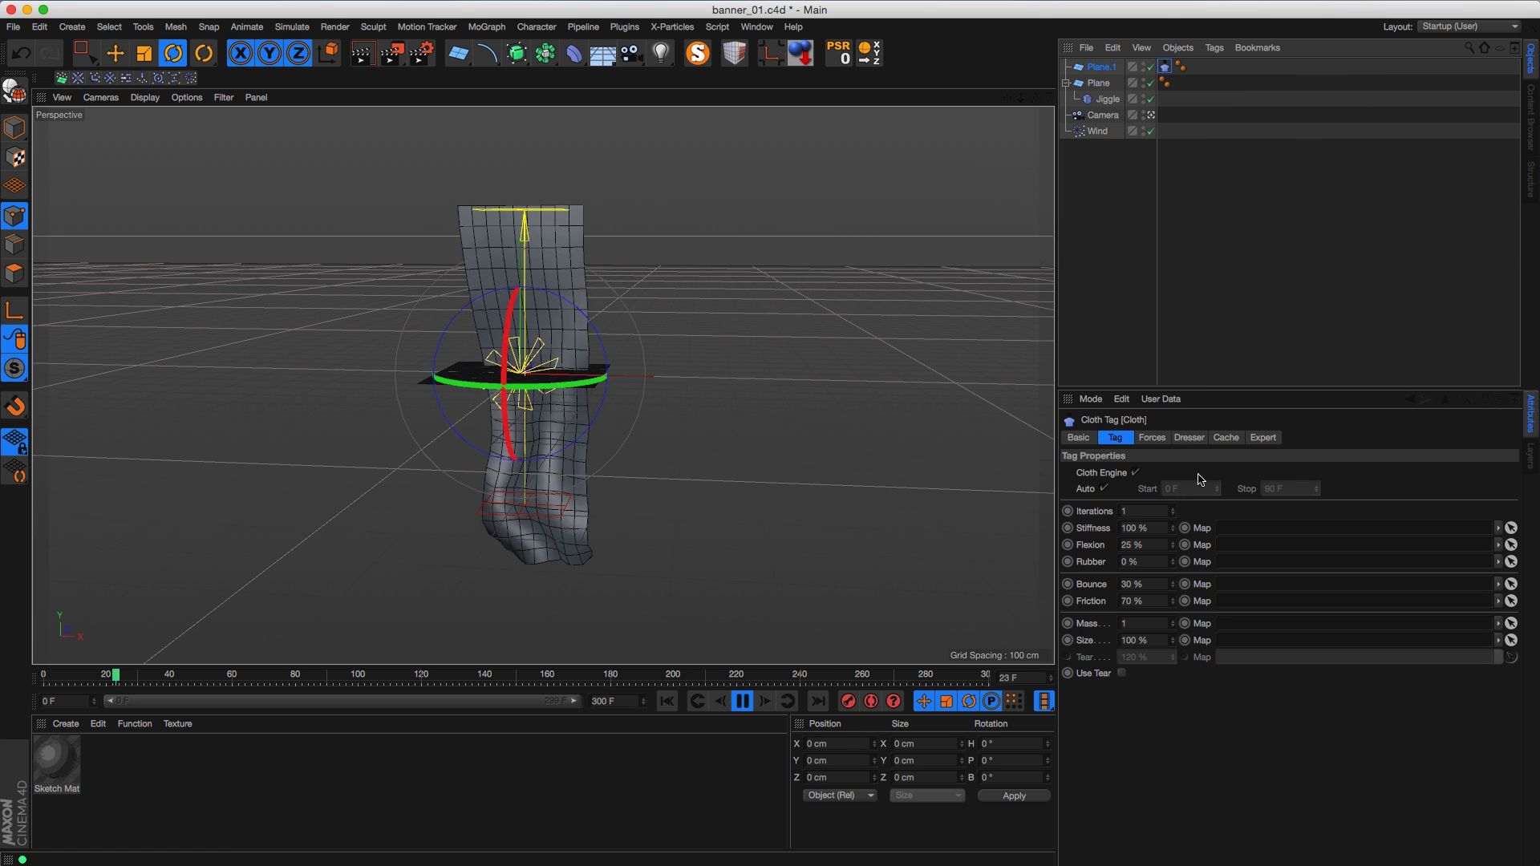
Step: Compare the Cloth tag's built-in force settings with those of the Jiggle deformer
left_click(1151, 438)
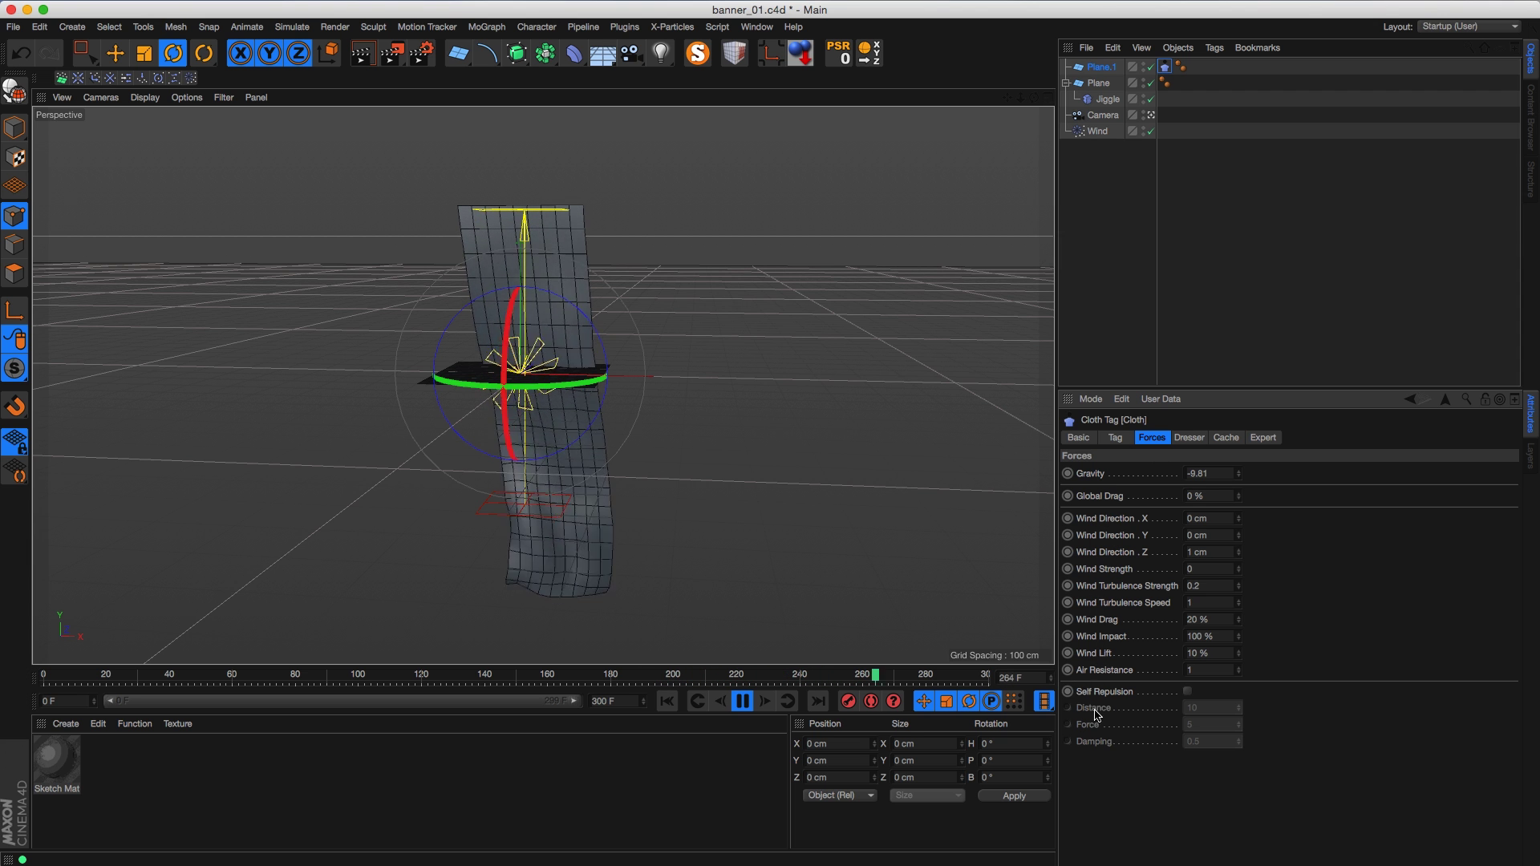
left_click(1107, 100)
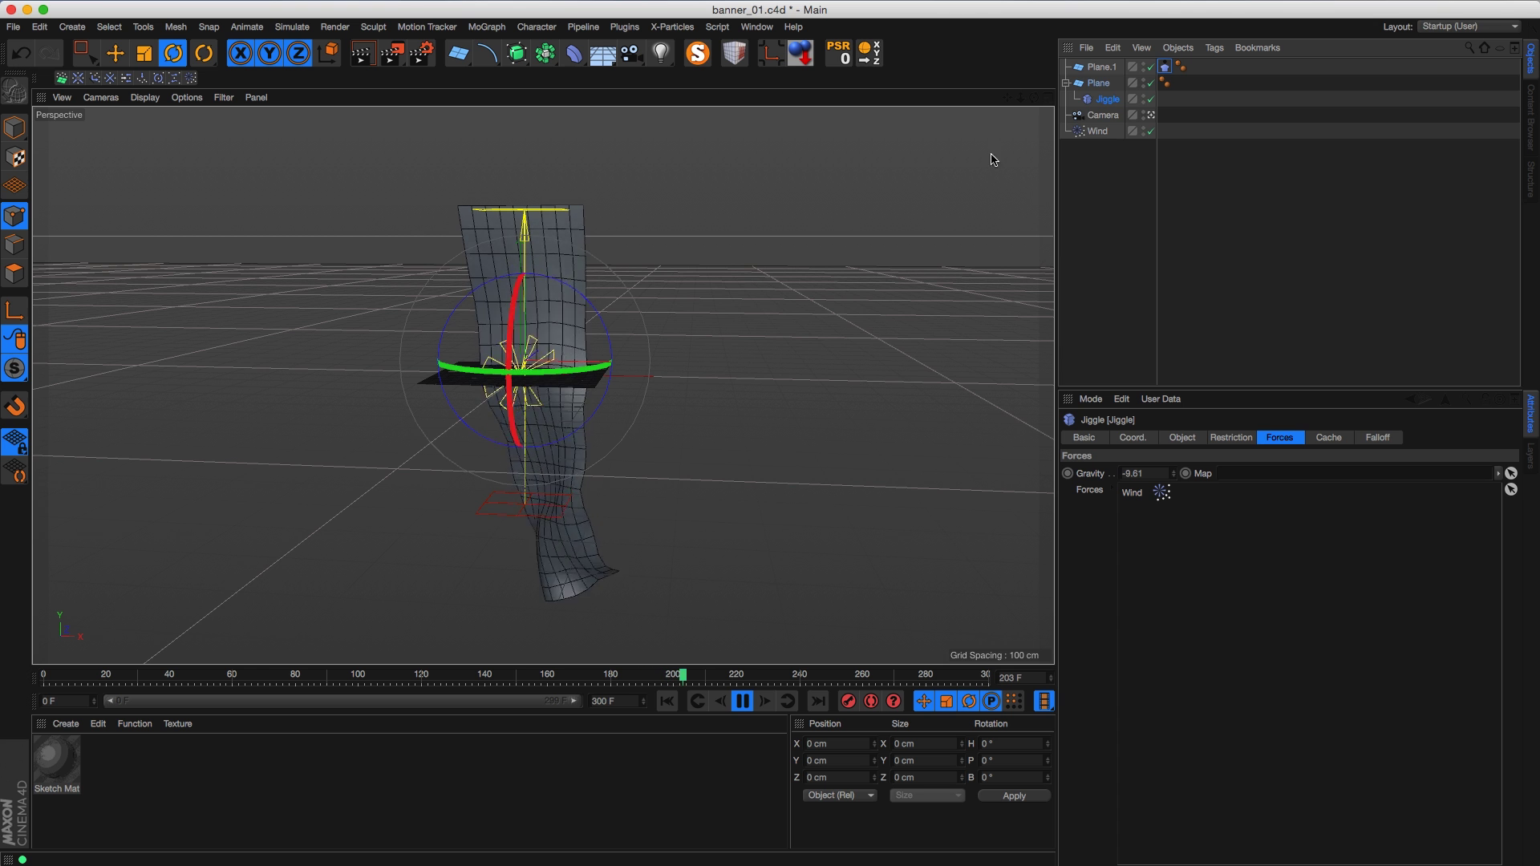
left_click(1163, 200)
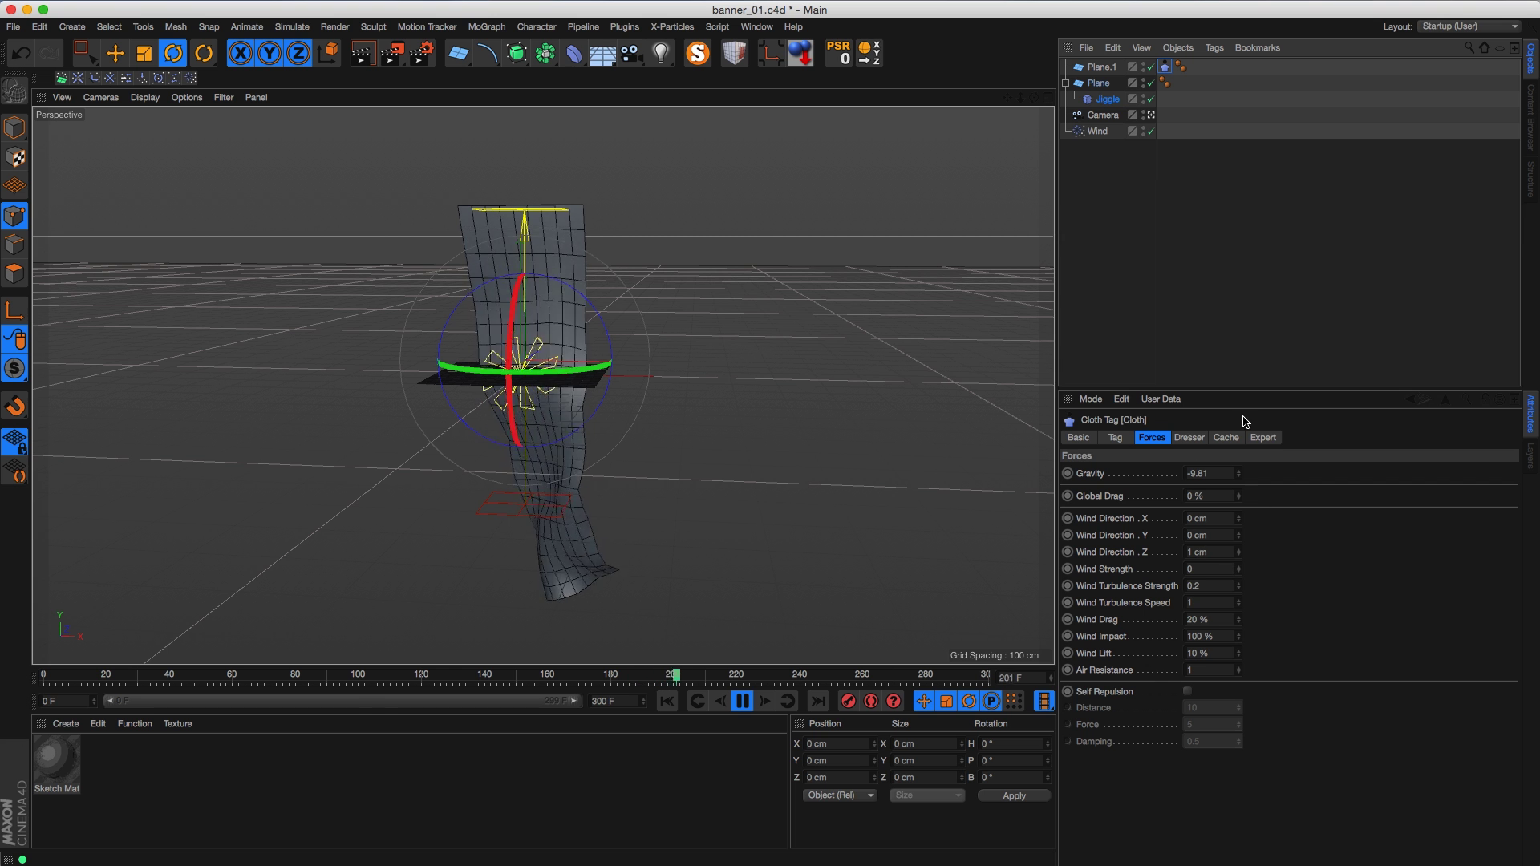
Step: Delete the Cloth tag and the second plane
key("Delete")
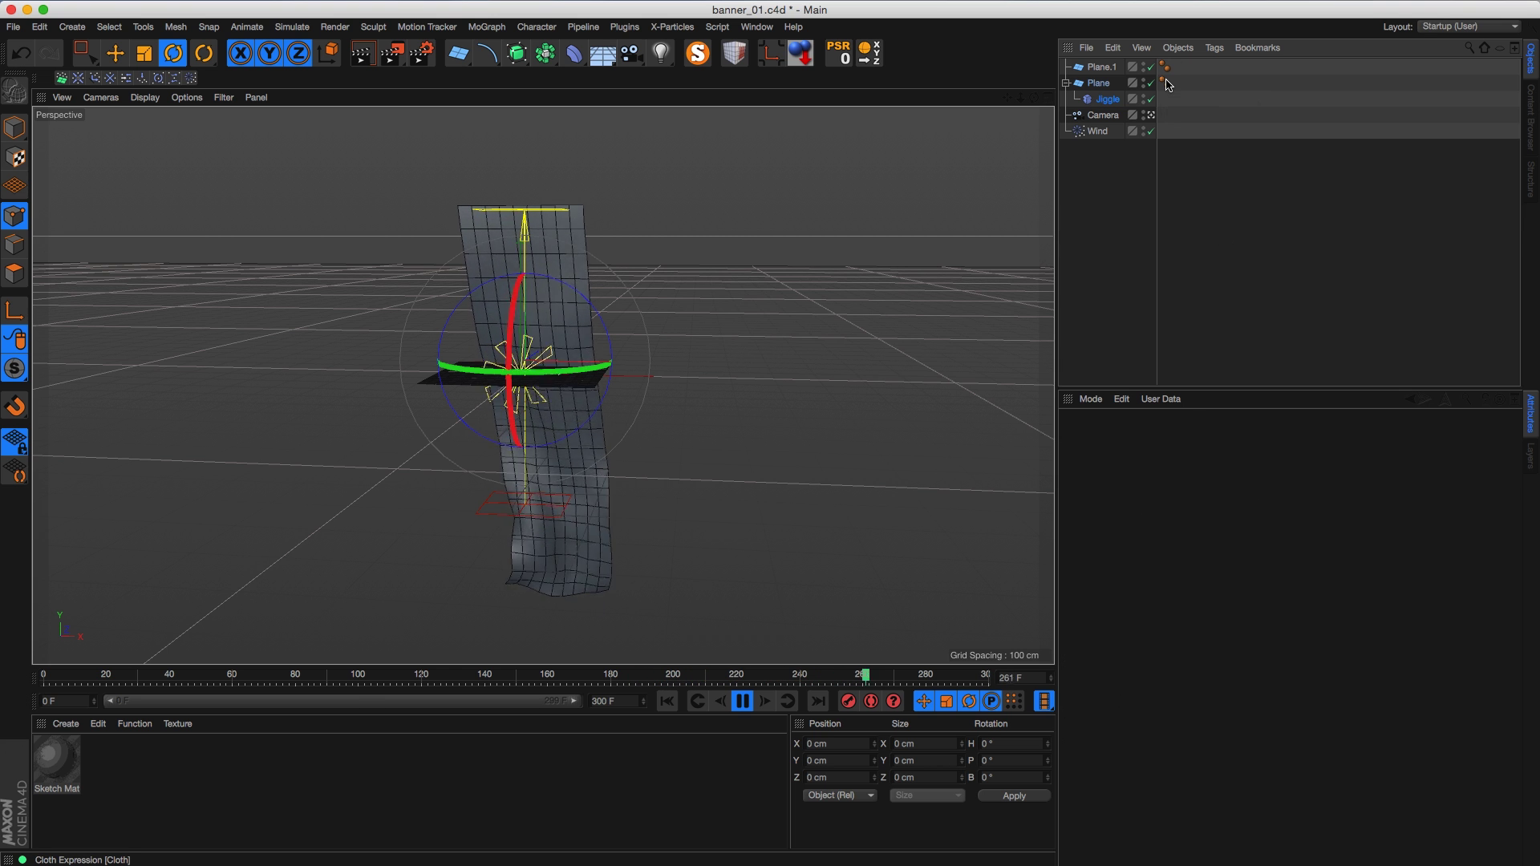
left_click(1099, 67)
key("Delete")
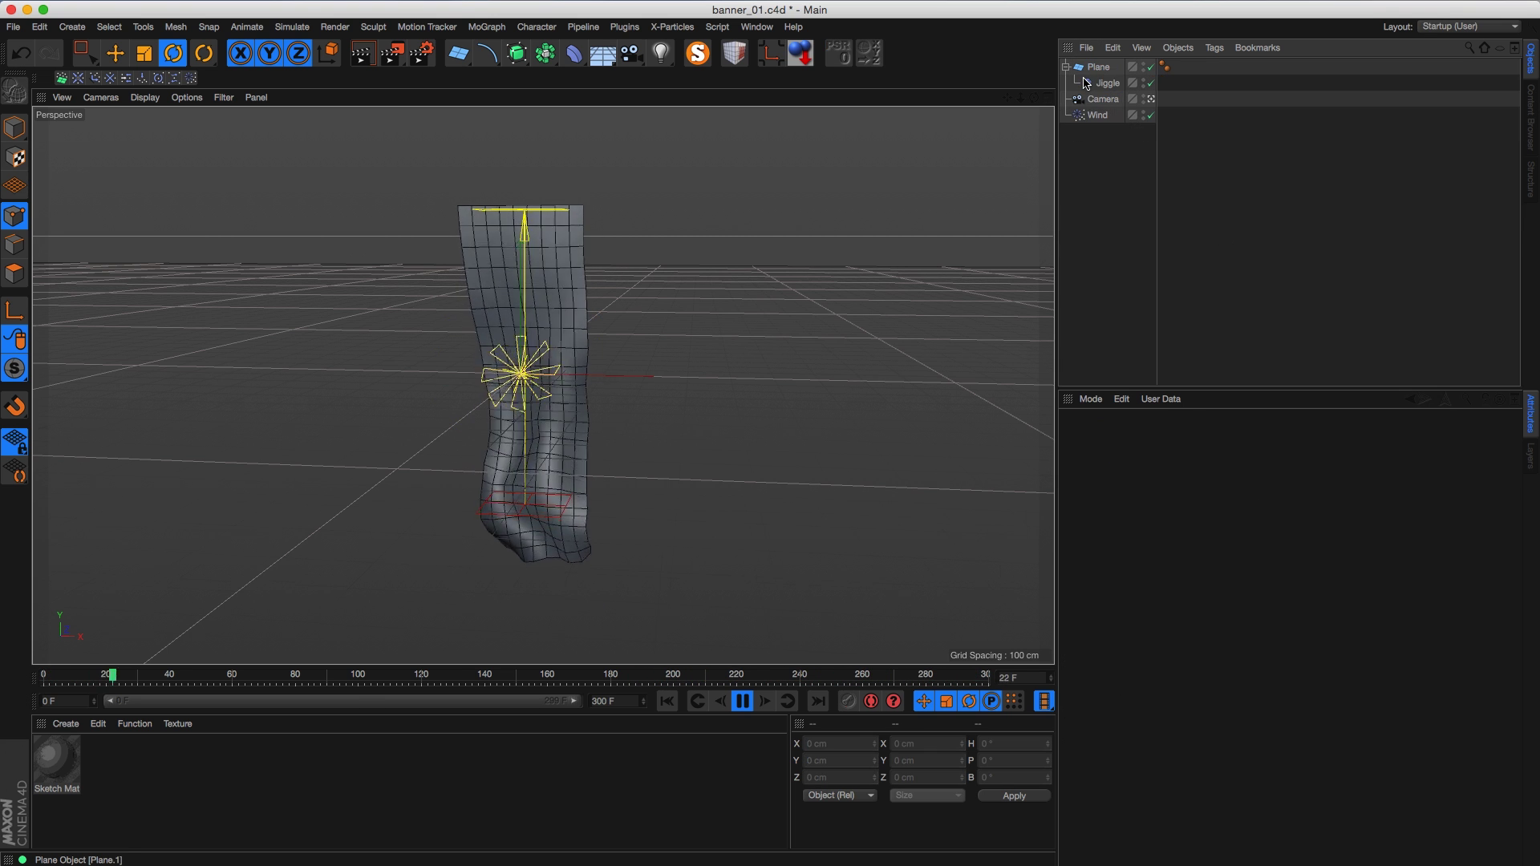
Step: Rotate the Wind object to a heading of about -22.3°, a pitch of about -18.6° and a bank of about 8.1°
left_click(1097, 114)
left_click_drag(498, 395, 647, 474)
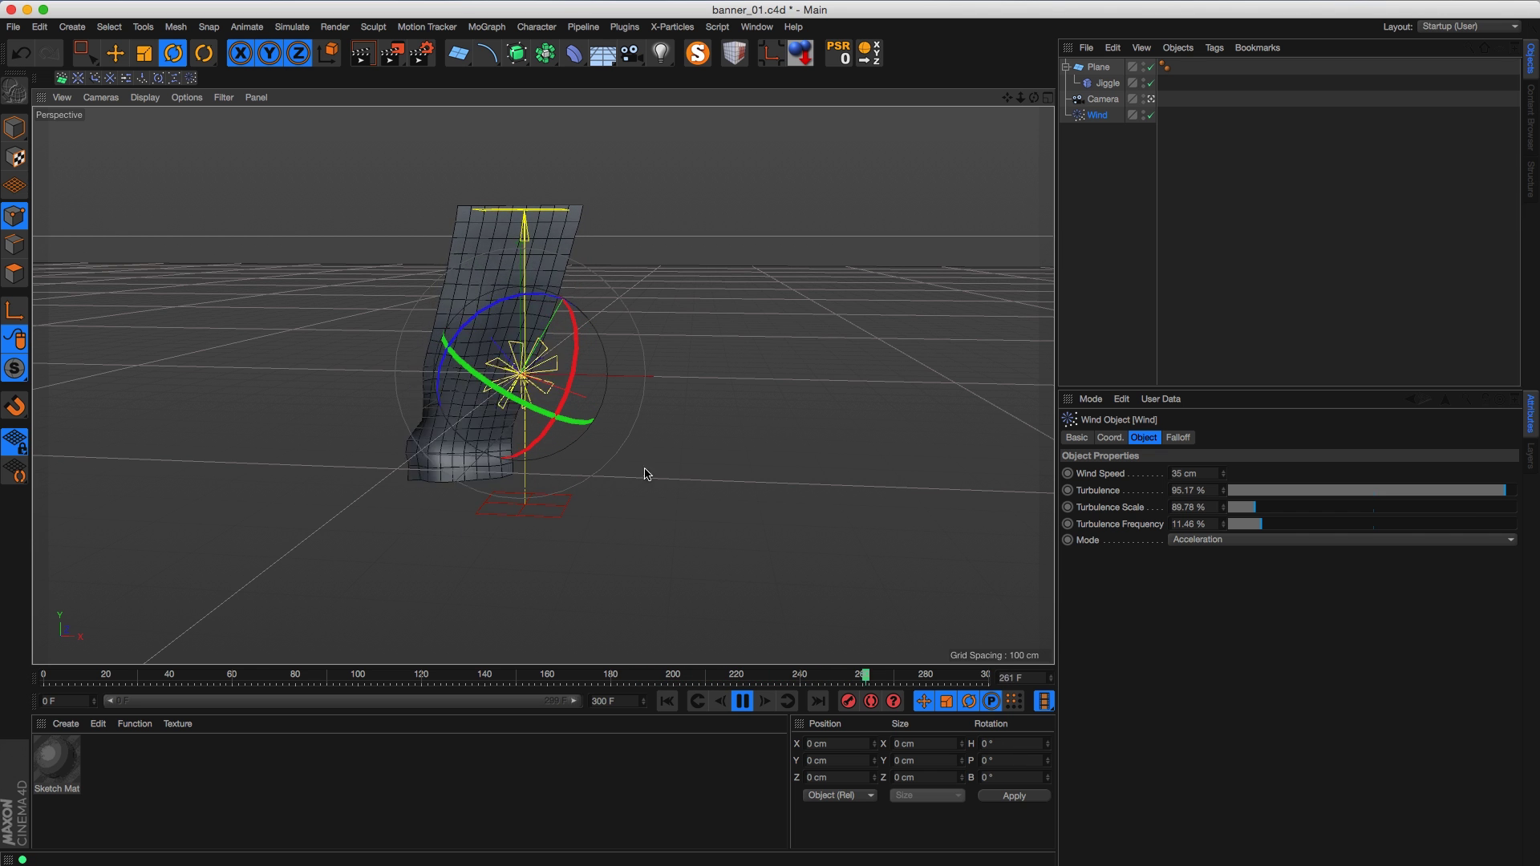
left_click(1112, 437)
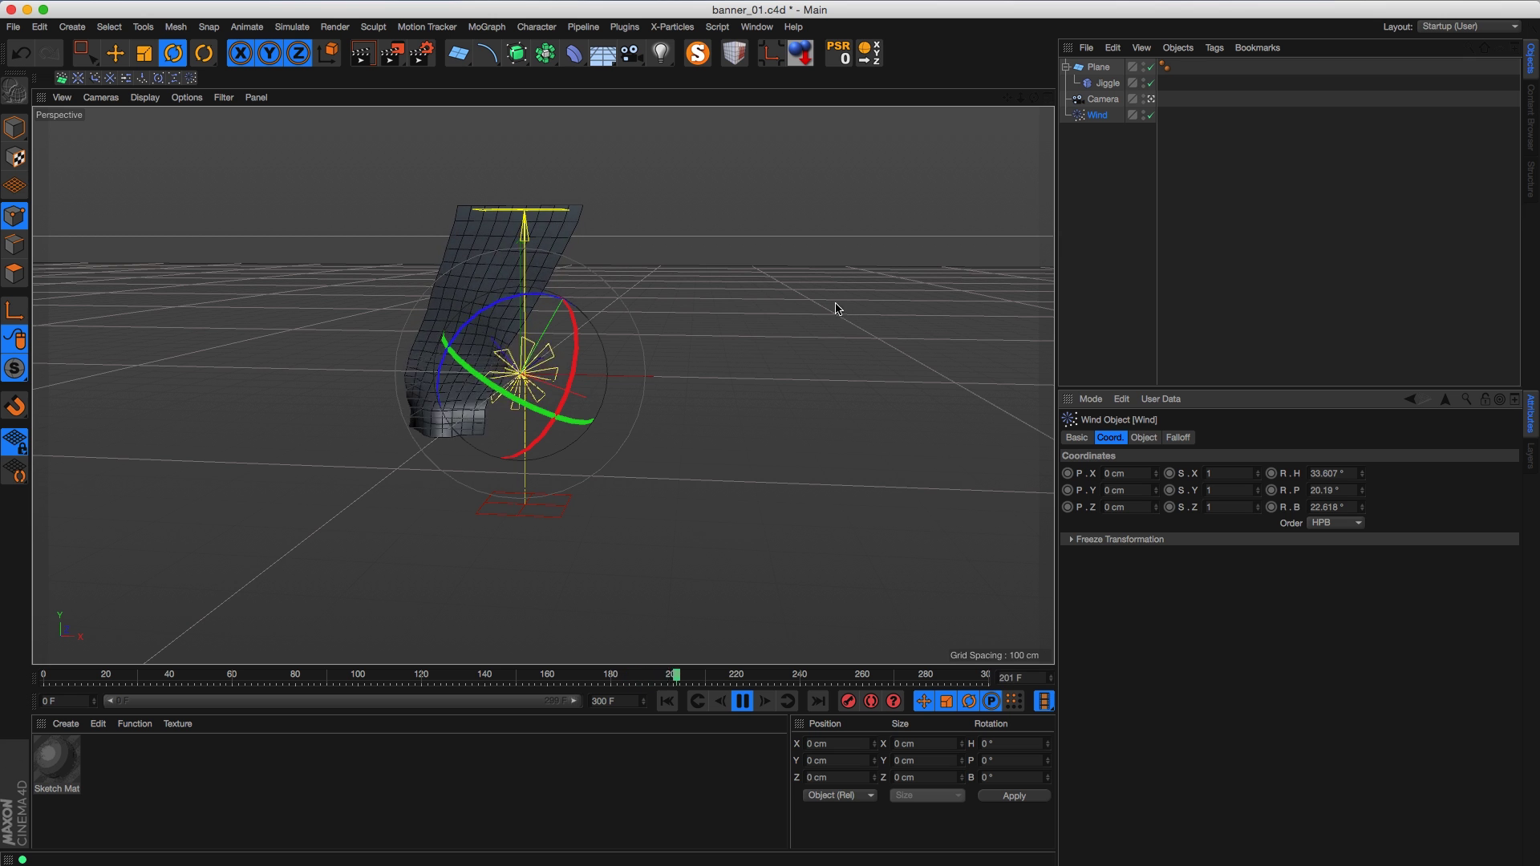
left_click_drag(563, 401, 574, 367)
left_click_drag(568, 385, 505, 361)
left_click_drag(526, 441, 532, 404)
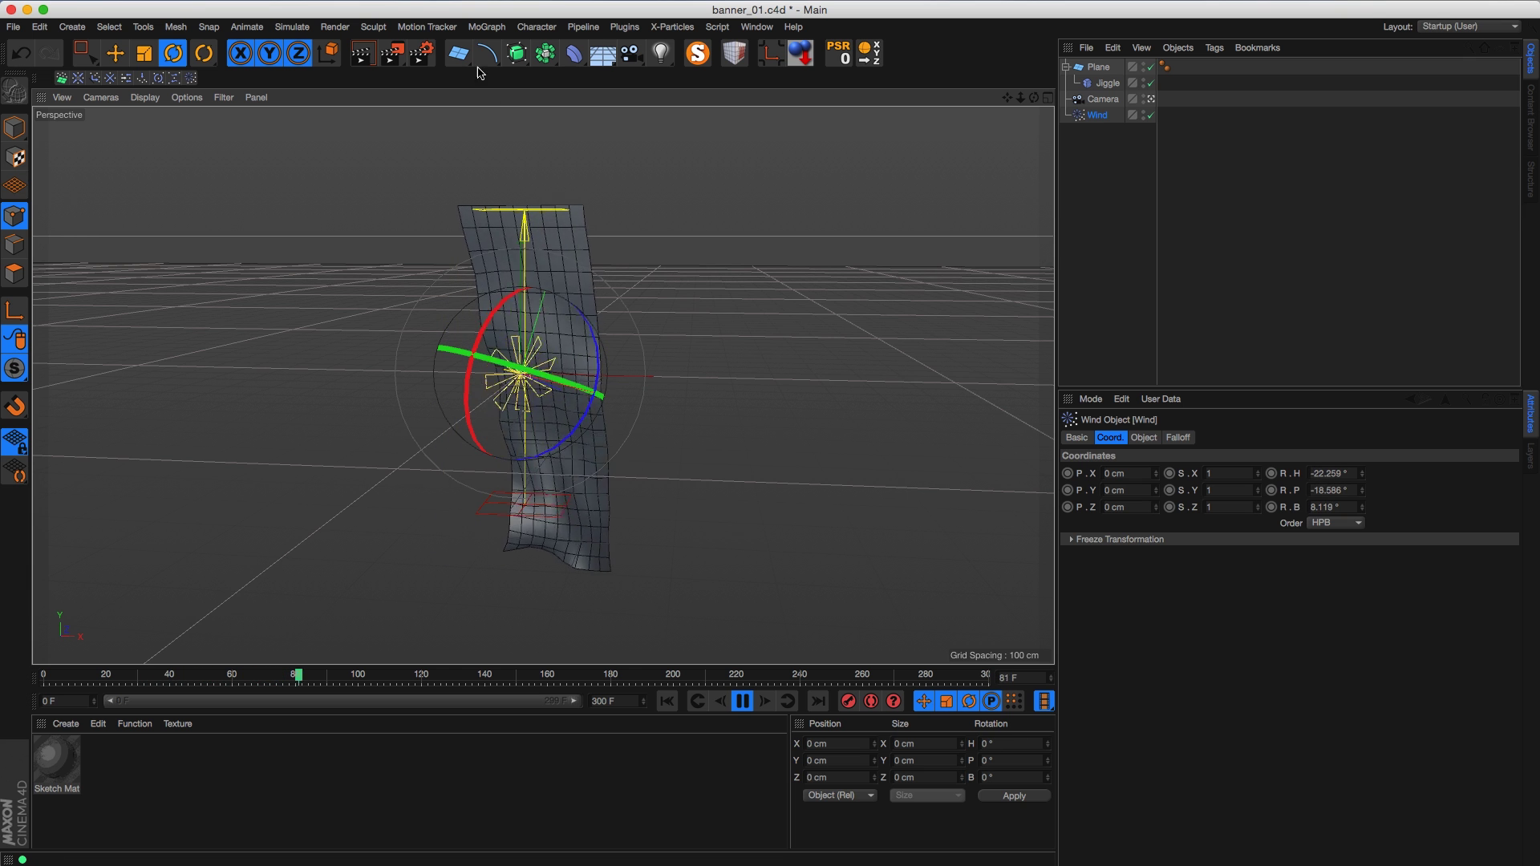
Step: Add a Rotation particle force and include it in the Jiggle deformer's list of forces
left_click(302, 29)
mouse_move(335, 53)
mouse_move(325, 90)
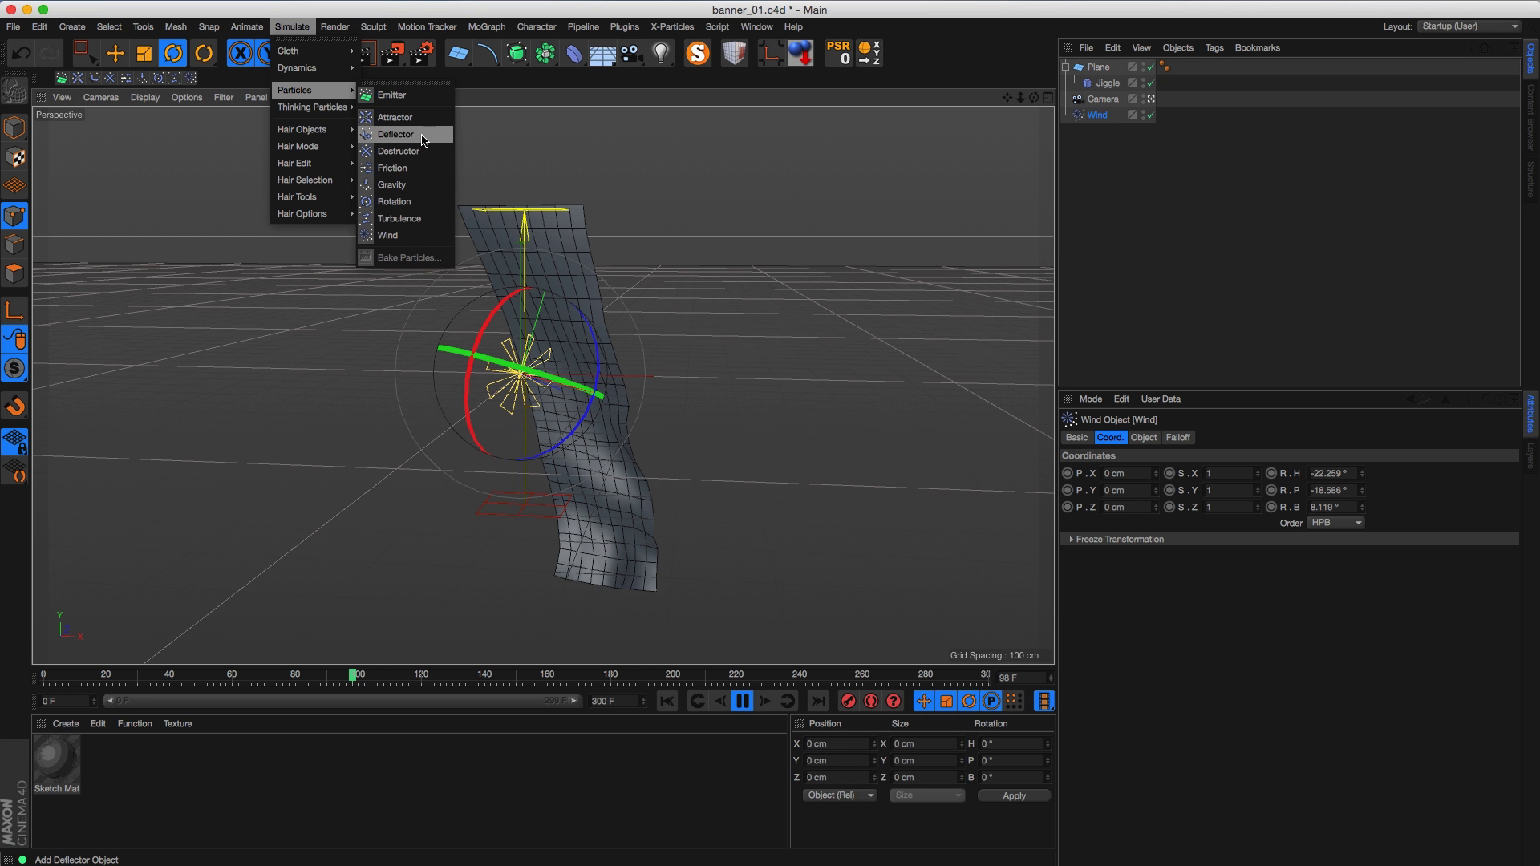
left_click(397, 201)
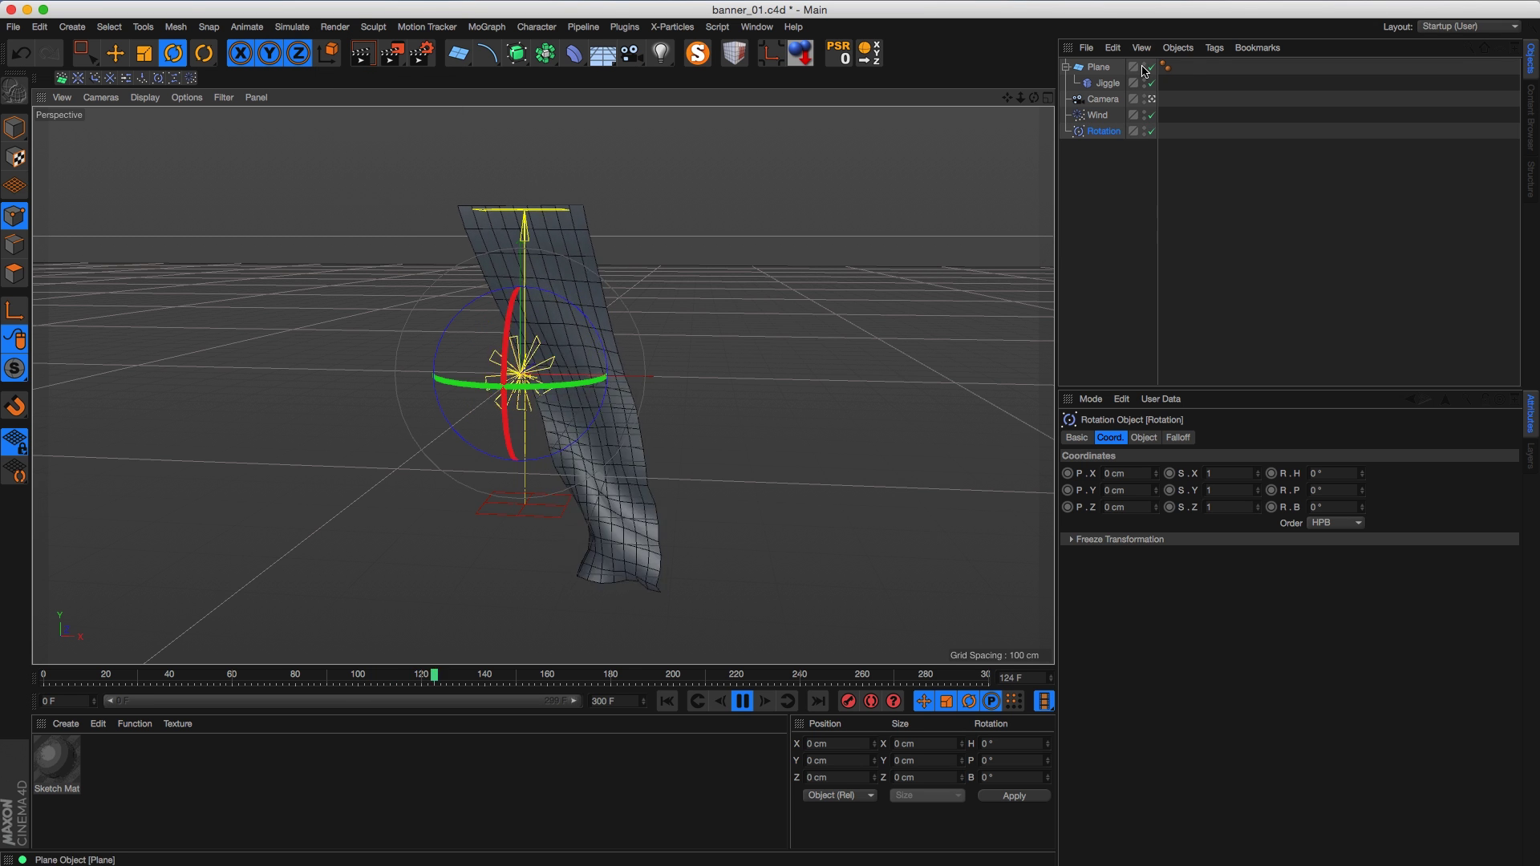
left_click(1108, 83)
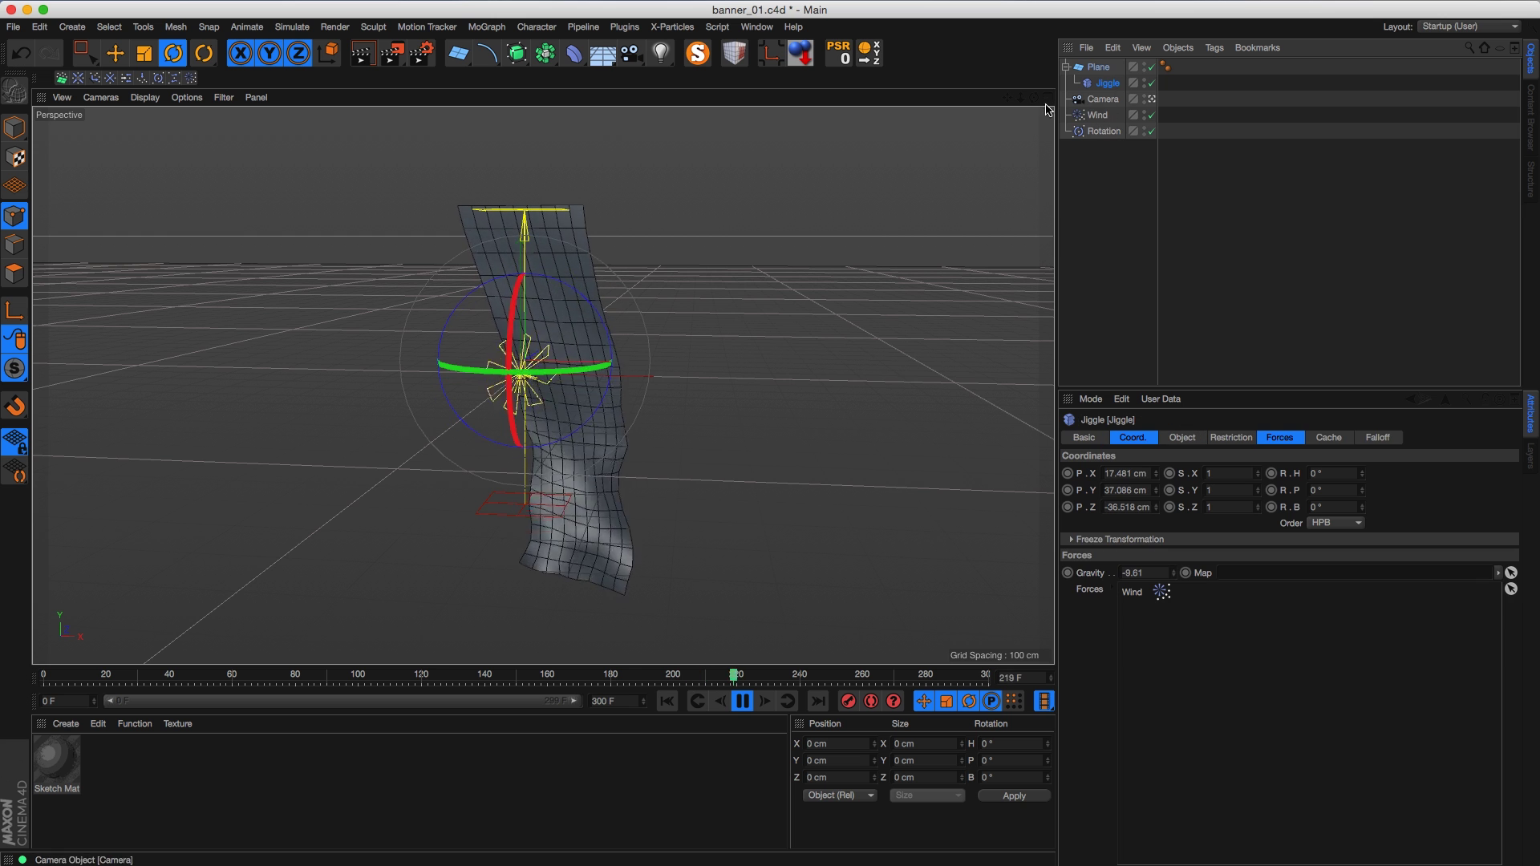
left_click_drag(1102, 132, 1114, 149)
left_click_drag(1173, 665, 1171, 611)
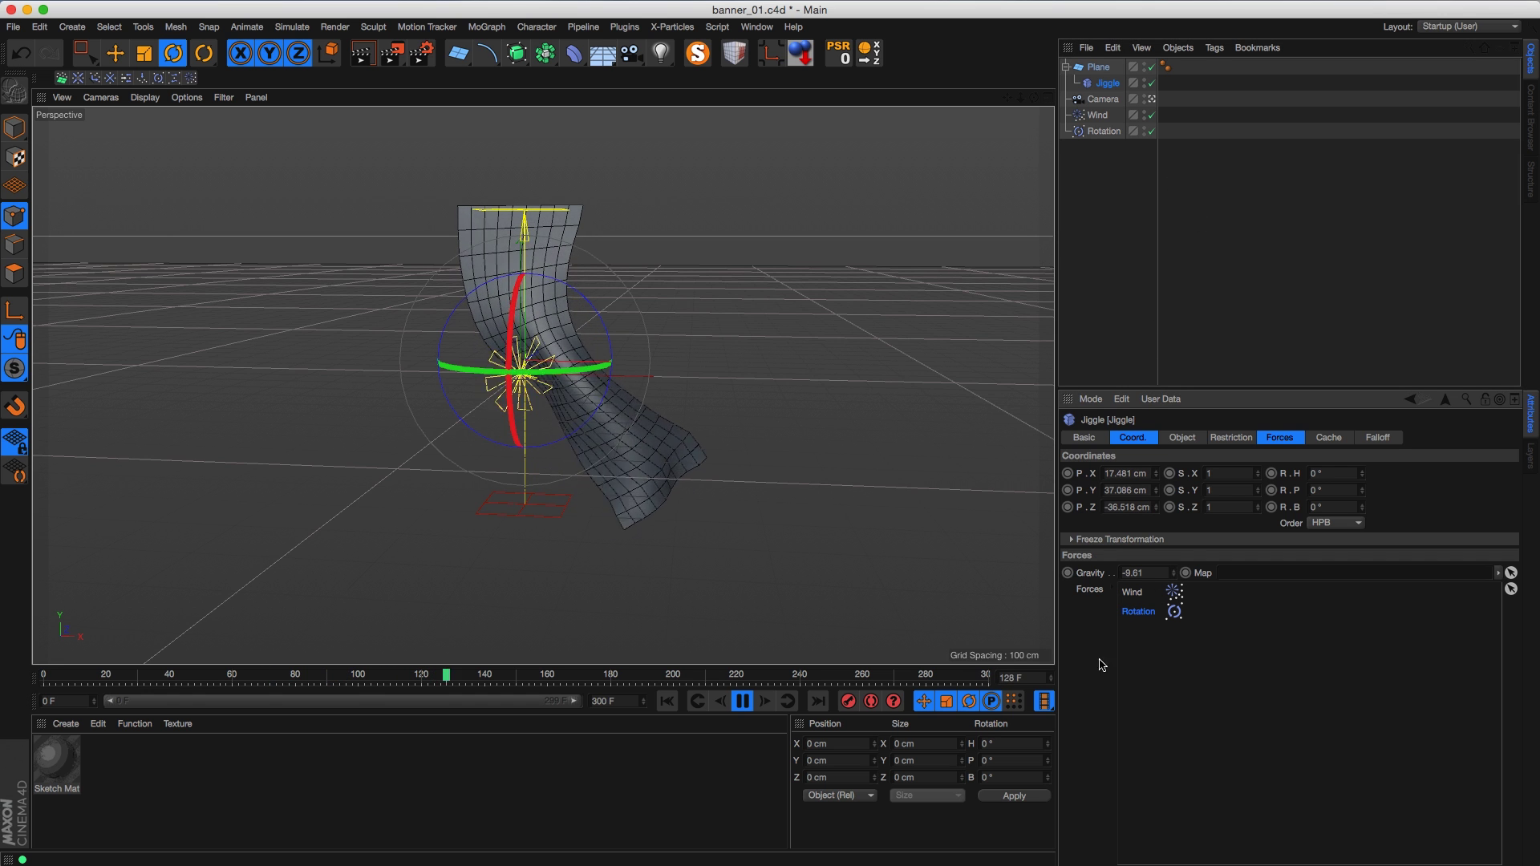
Step: Set the Rotation force's Angle Speed to 200
double_click(1092, 133)
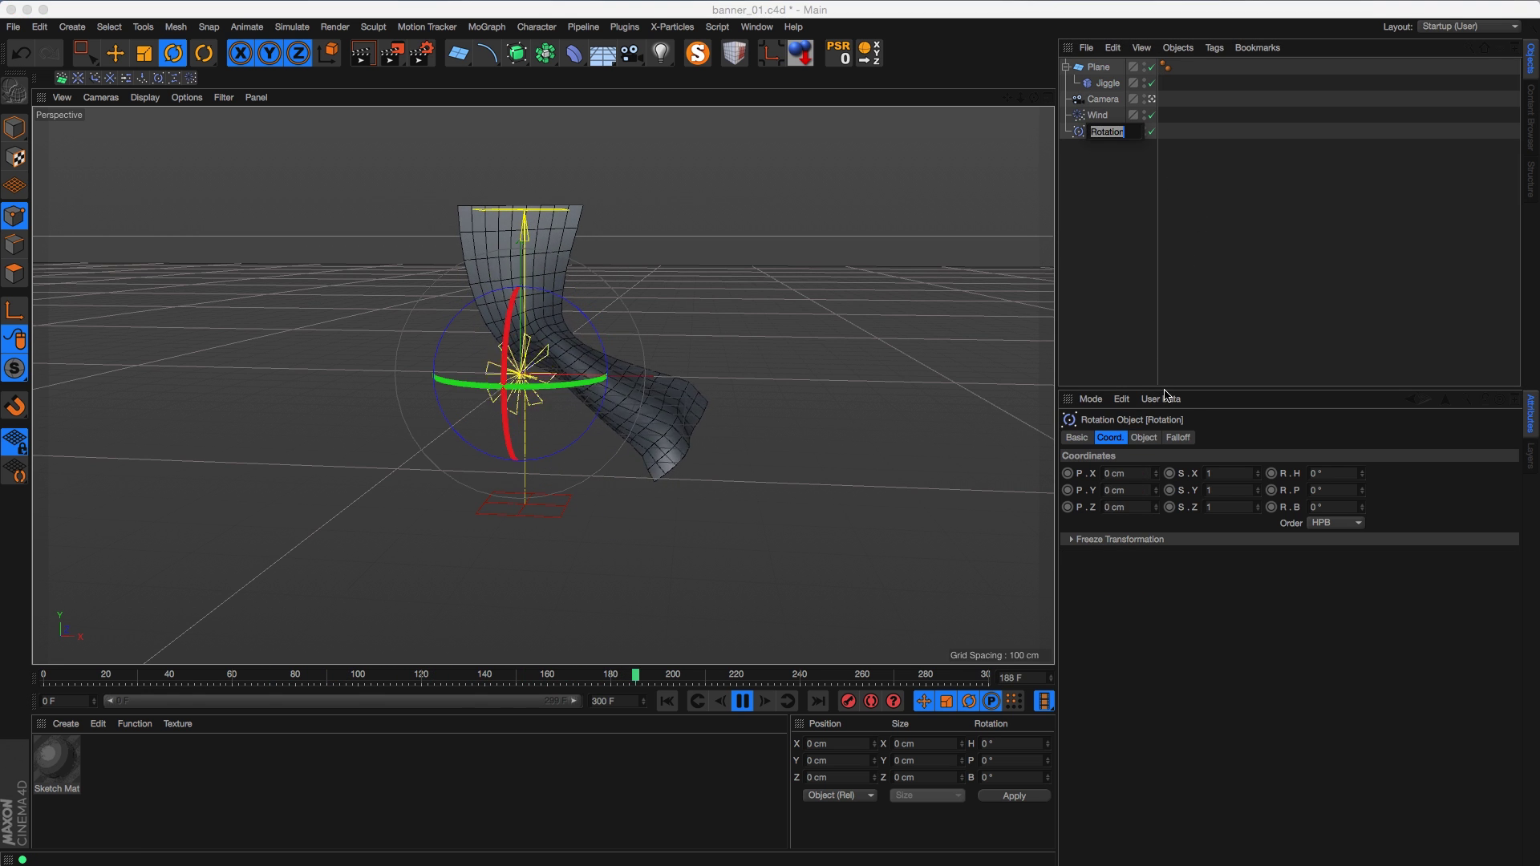
left_click(1218, 208)
left_click(1106, 128)
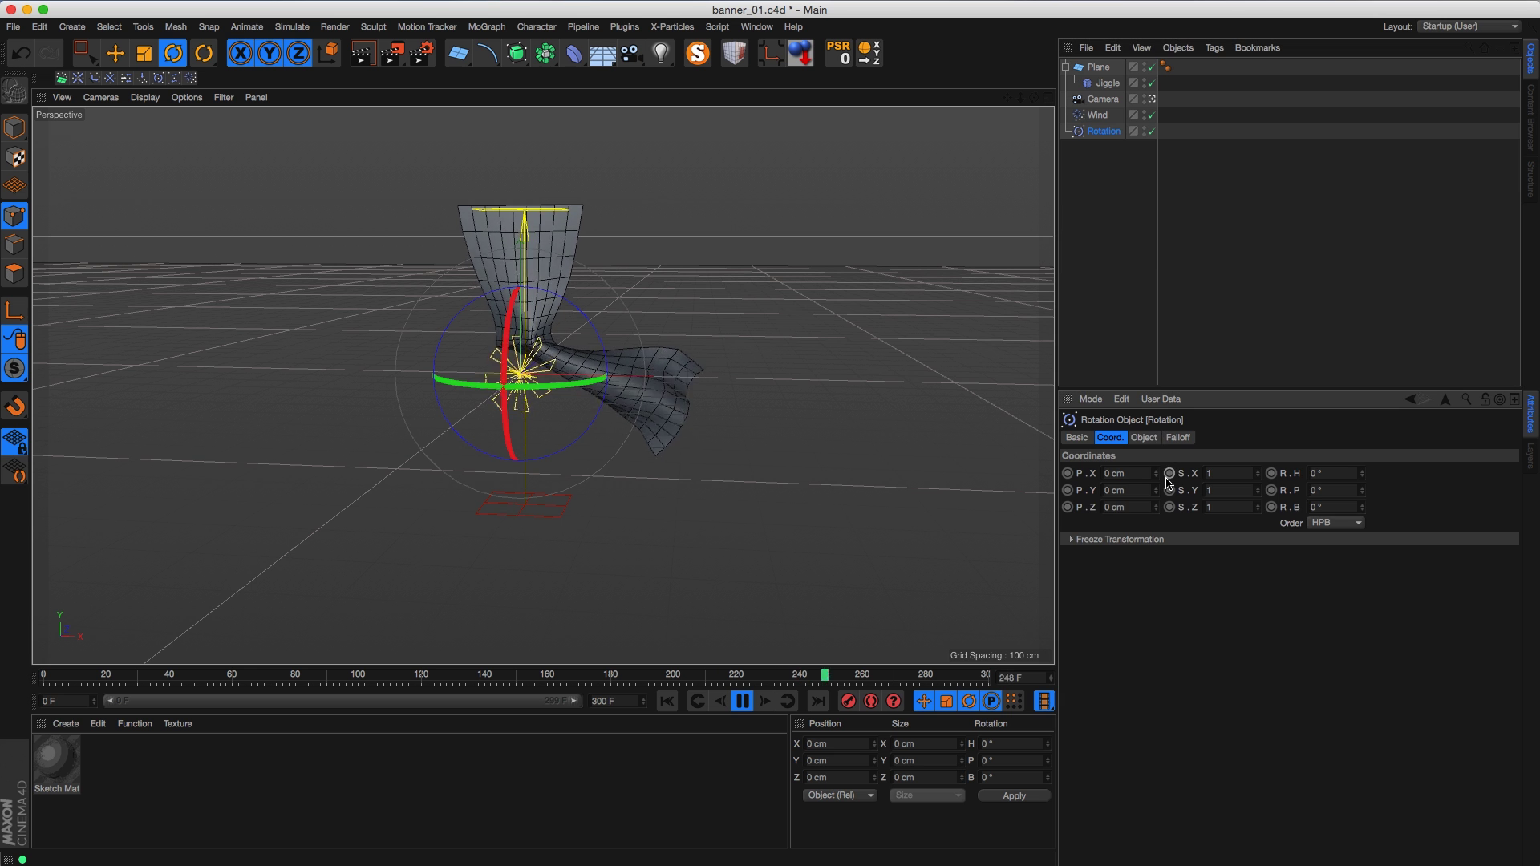
left_click(1178, 437)
left_click(1144, 437)
left_click_drag(1150, 474, 794, 498)
type("200")
key("Return")
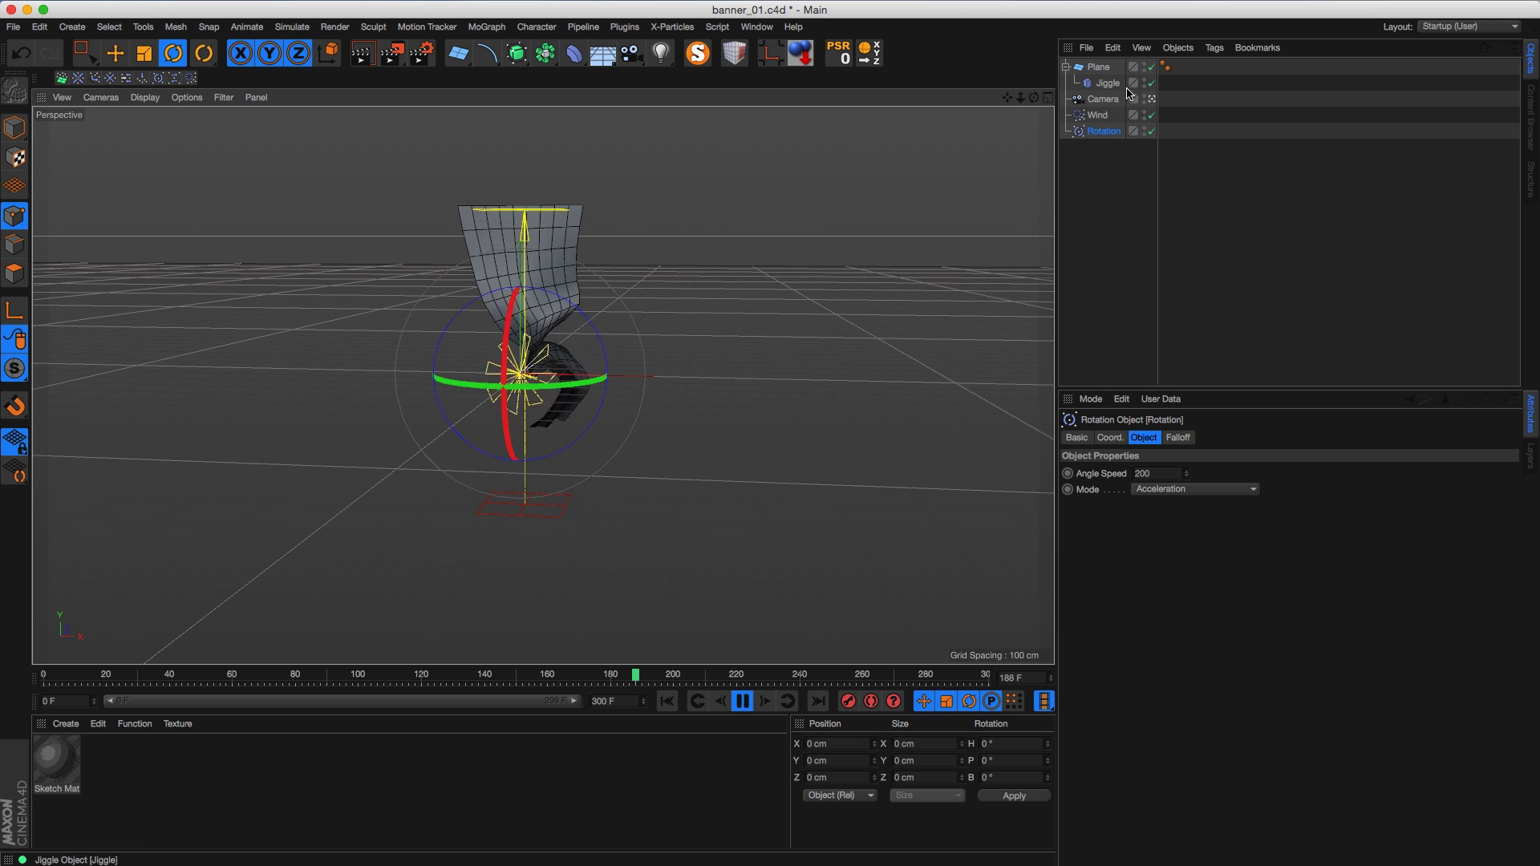
Step: Move the Rotation force around the banner and place it just beside the Jiggle deformer's centre
left_click(1095, 116)
left_click(1083, 158)
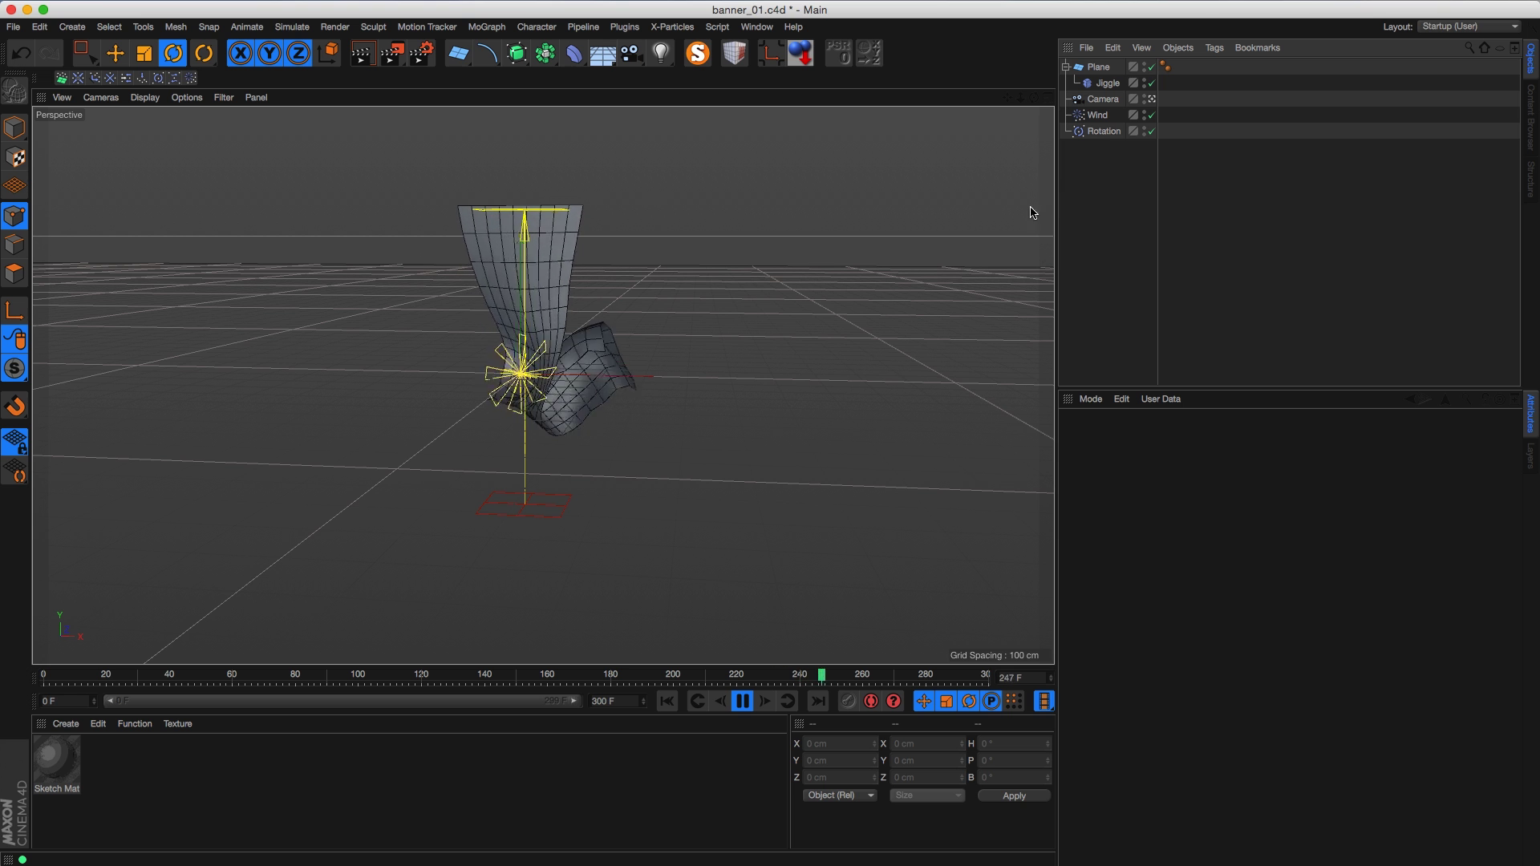
key("e")
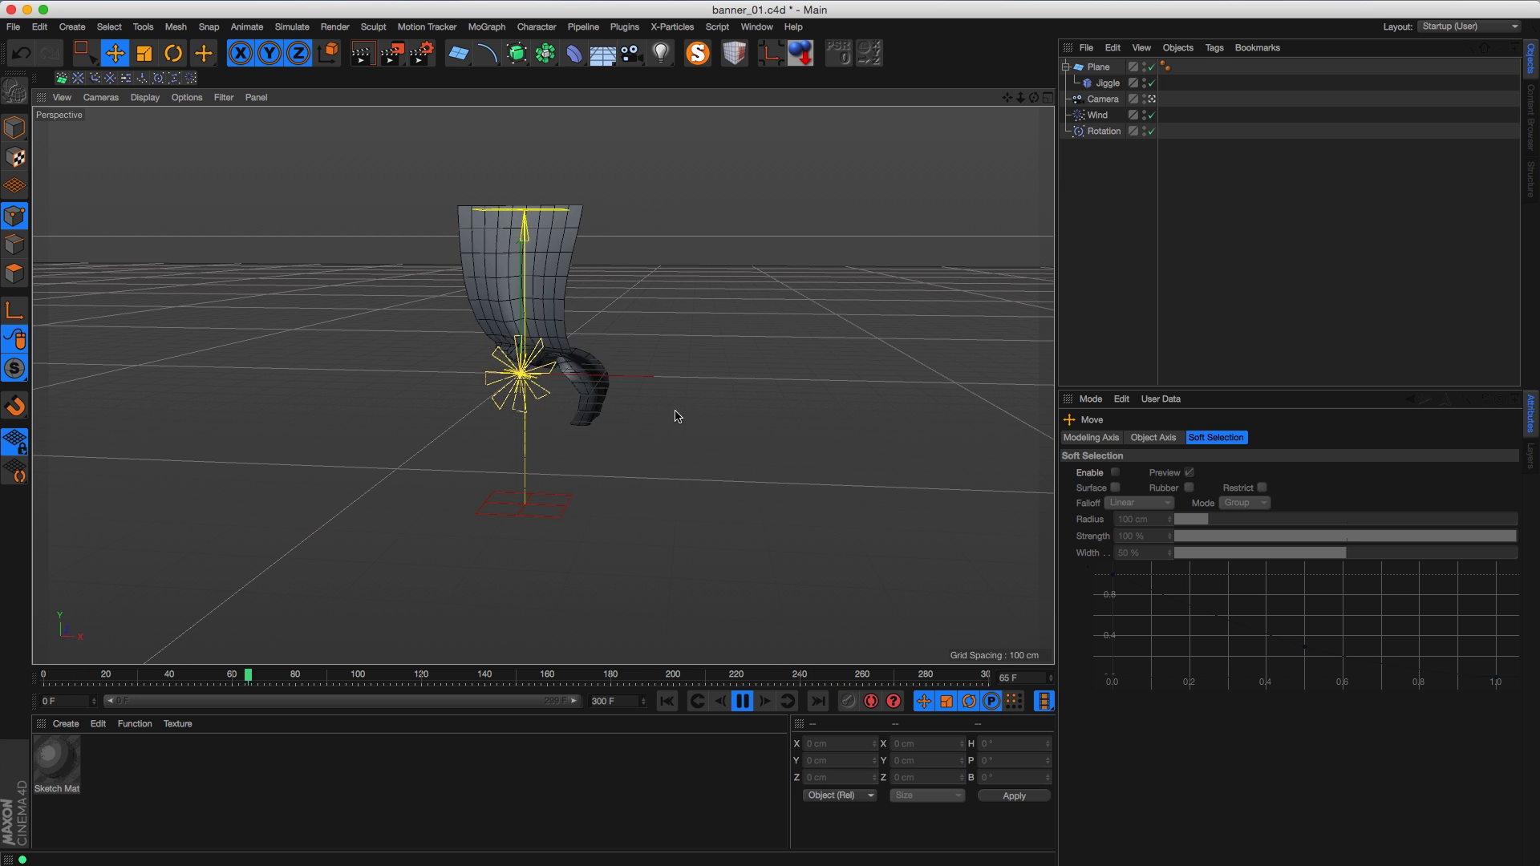
left_click(1102, 131)
left_click_drag(701, 318, 819, 173)
left_click_drag(676, 340, 746, 277)
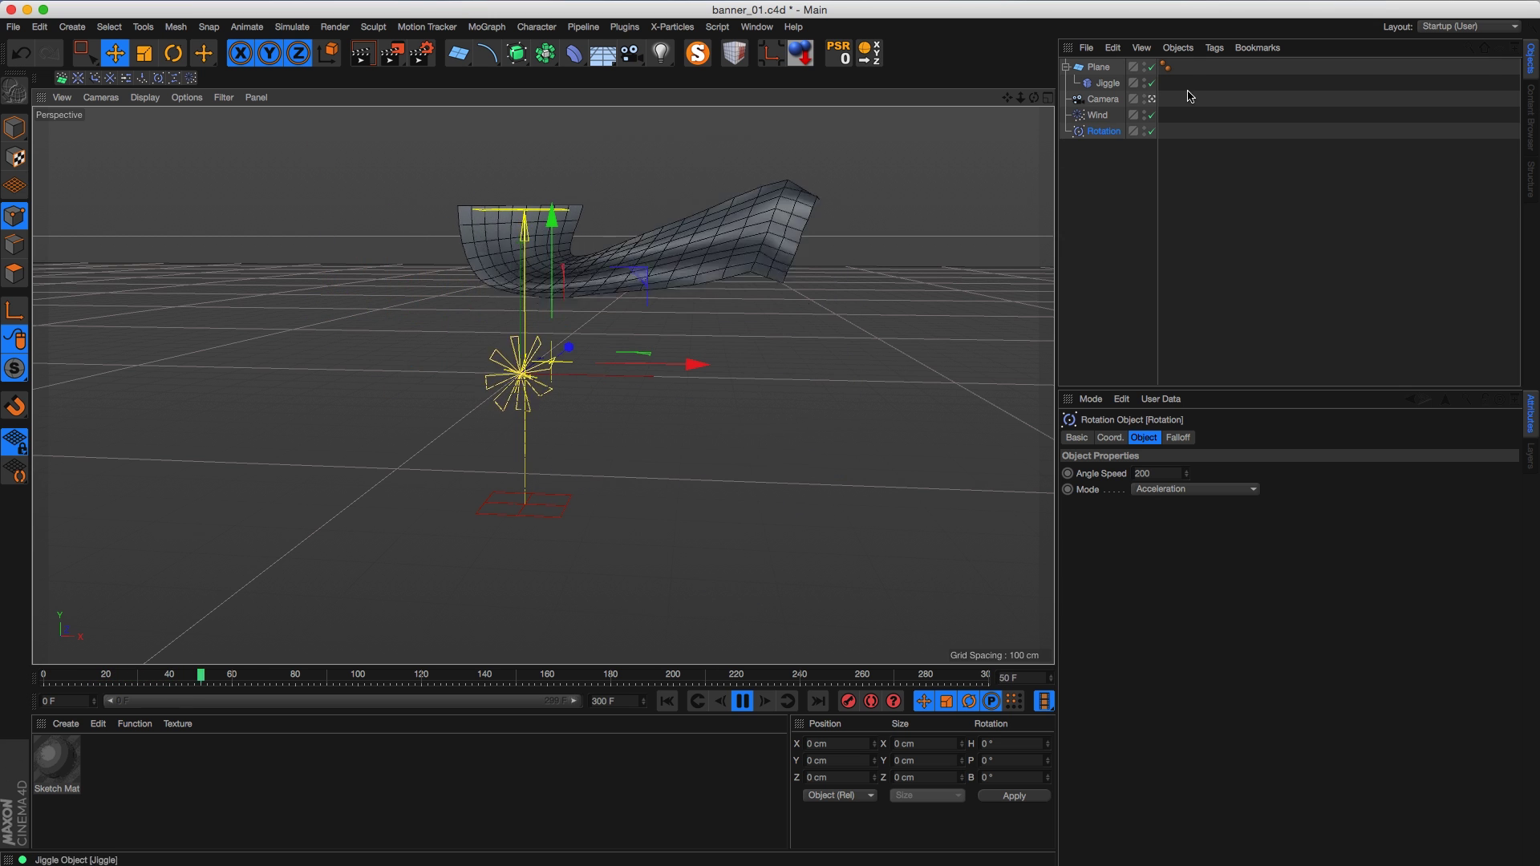
Step: Review the Jiggle deformer's spring and force settings, and the Wind and Rotation objects that drive it
left_click(1094, 131)
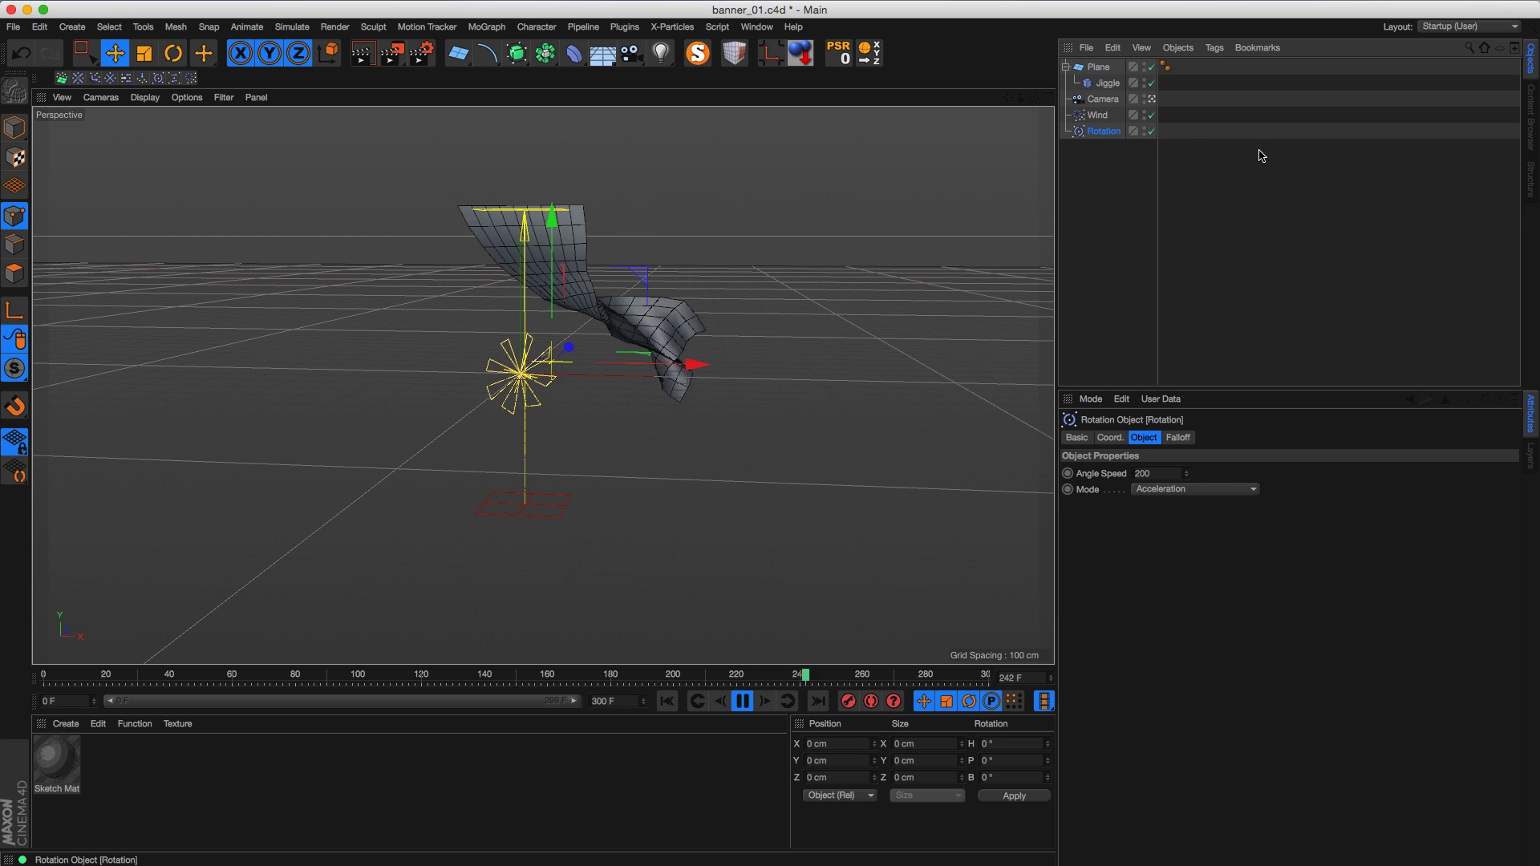
left_click(1107, 82)
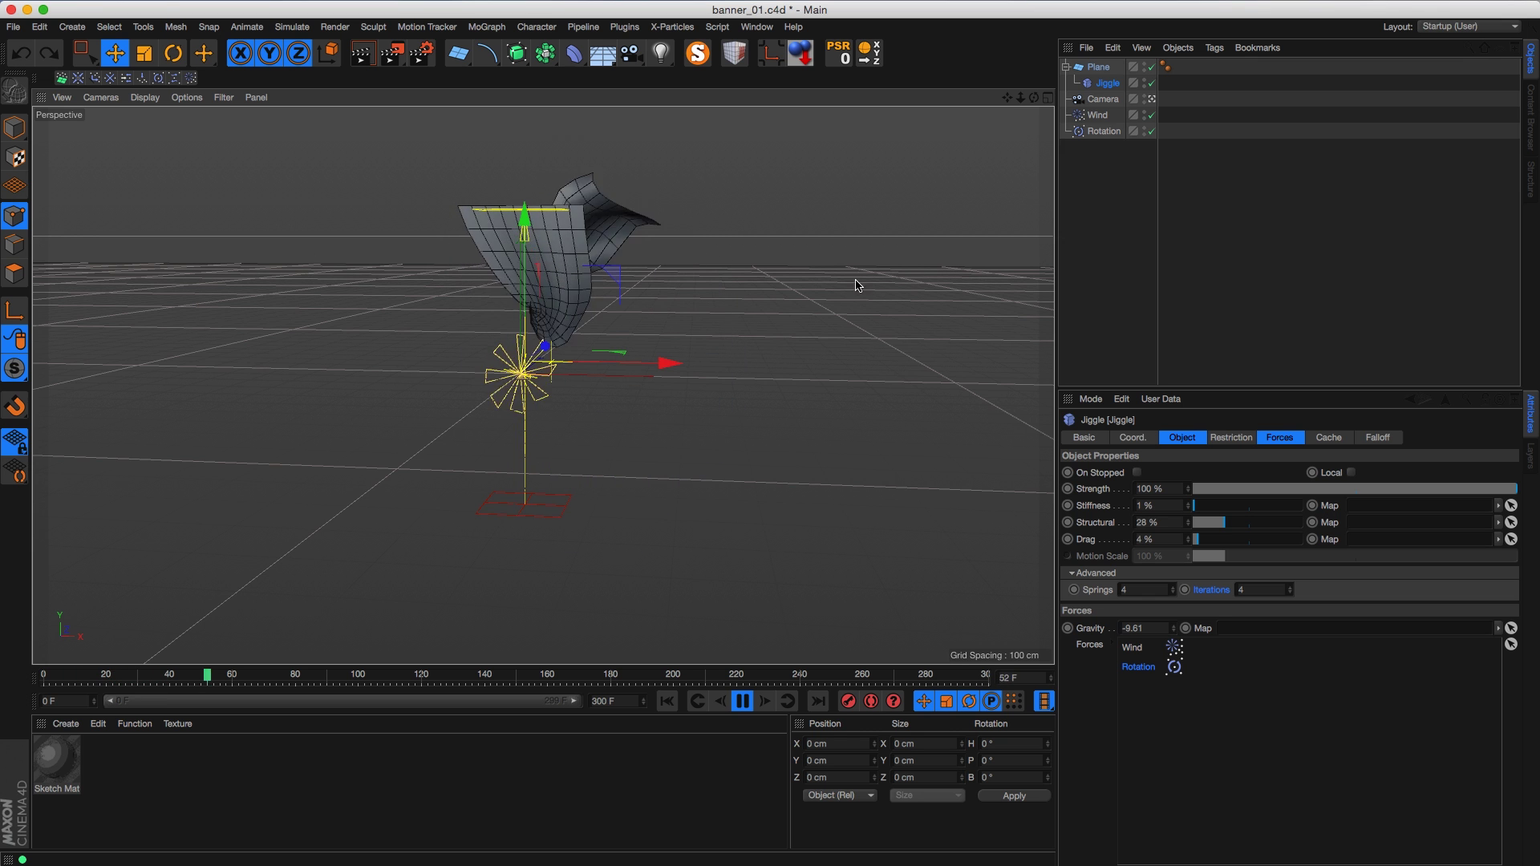
left_click(1096, 115)
left_click(1102, 131)
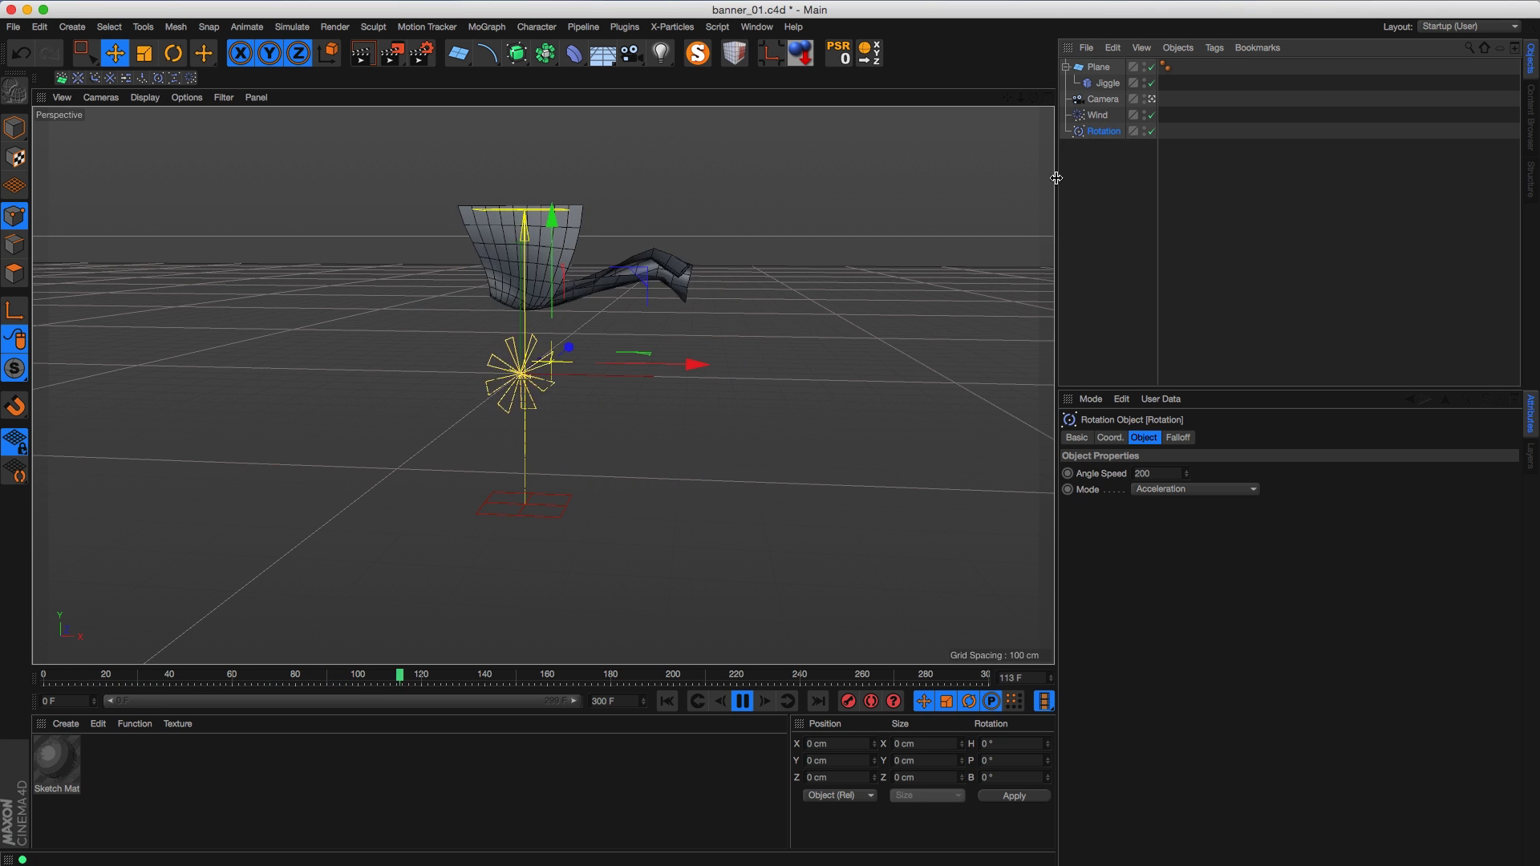